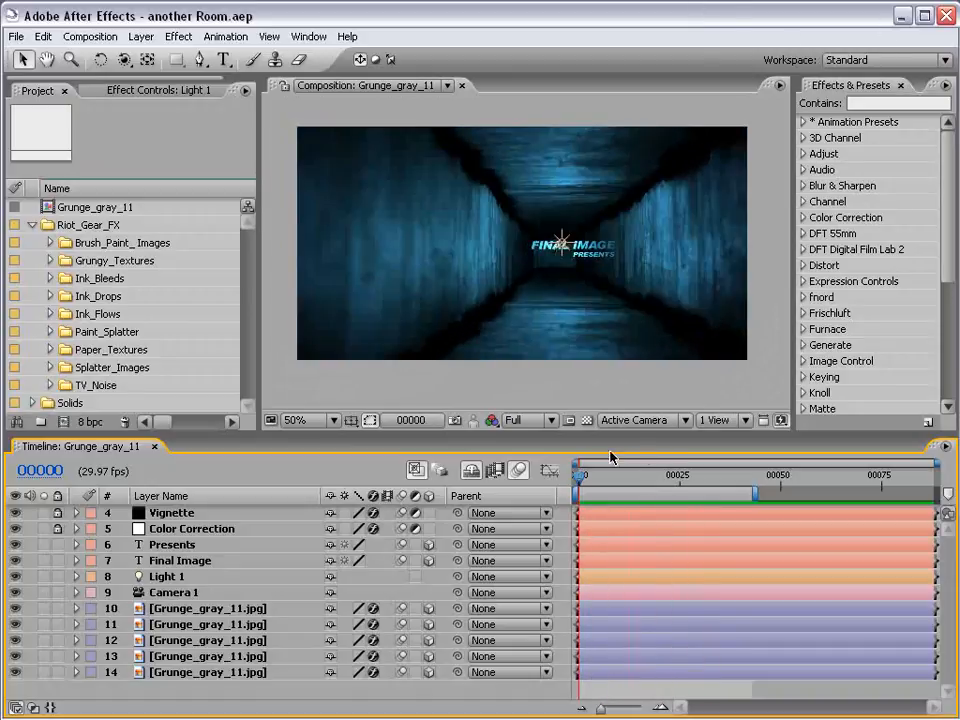
Preview the finished tunnel title animation from the first frame and move the current time to frame 34
{"action": "left_click_drag", "start_coordinate": [596, 476], "coordinate": [566, 484]}
{"action": "key", "text": "KP_0"}
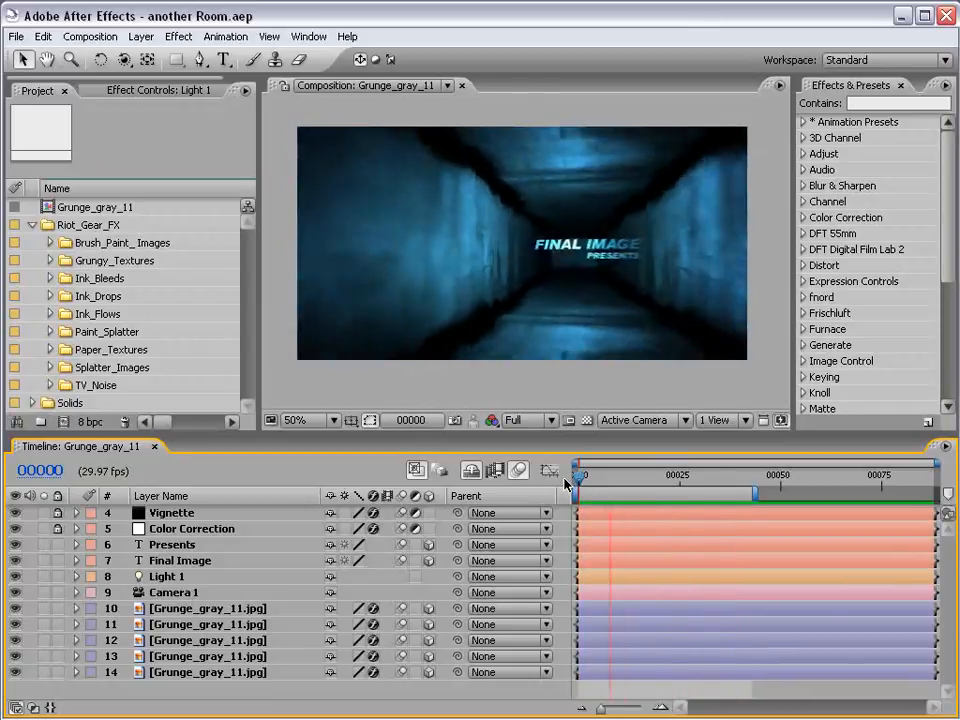
{"action": "left_click_drag", "start_coordinate": [578, 478], "coordinate": [716, 483]}
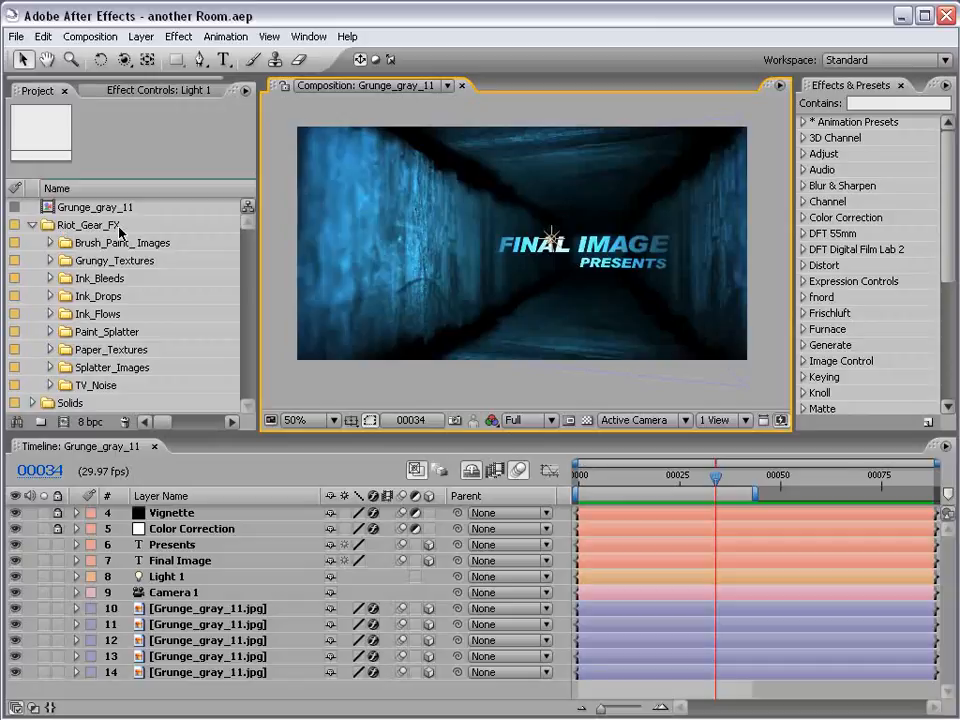
Find Grunge_gray_11.jpg in the Low Grayscale folder of Grungy_Textures and open it in the footage viewer
{"action": "left_click", "coordinate": [50, 261]}
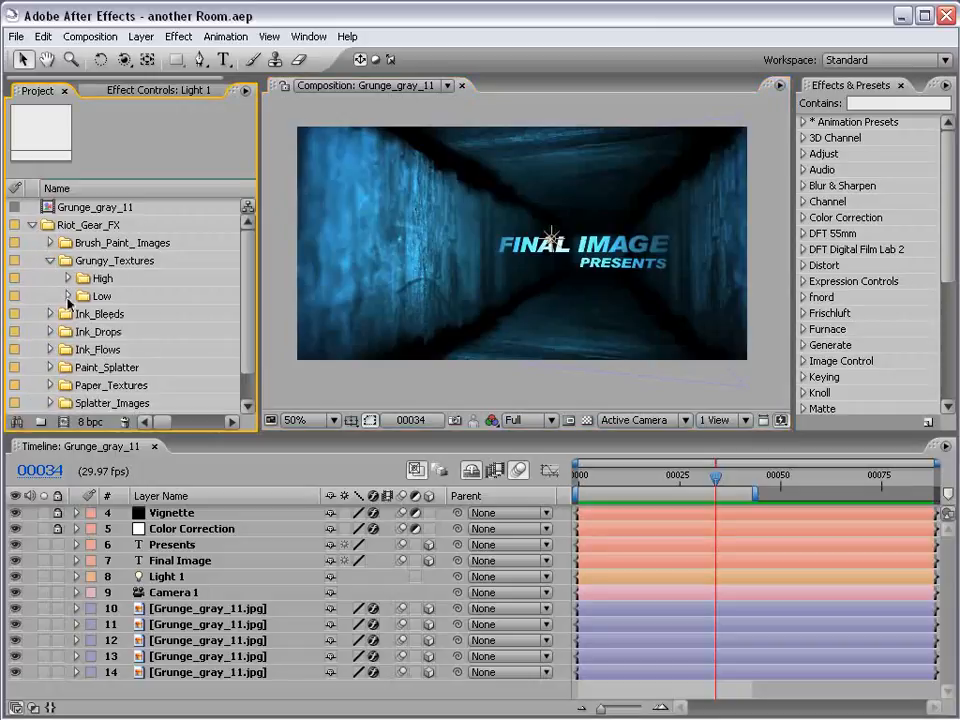
{"action": "left_click", "coordinate": [68, 296]}
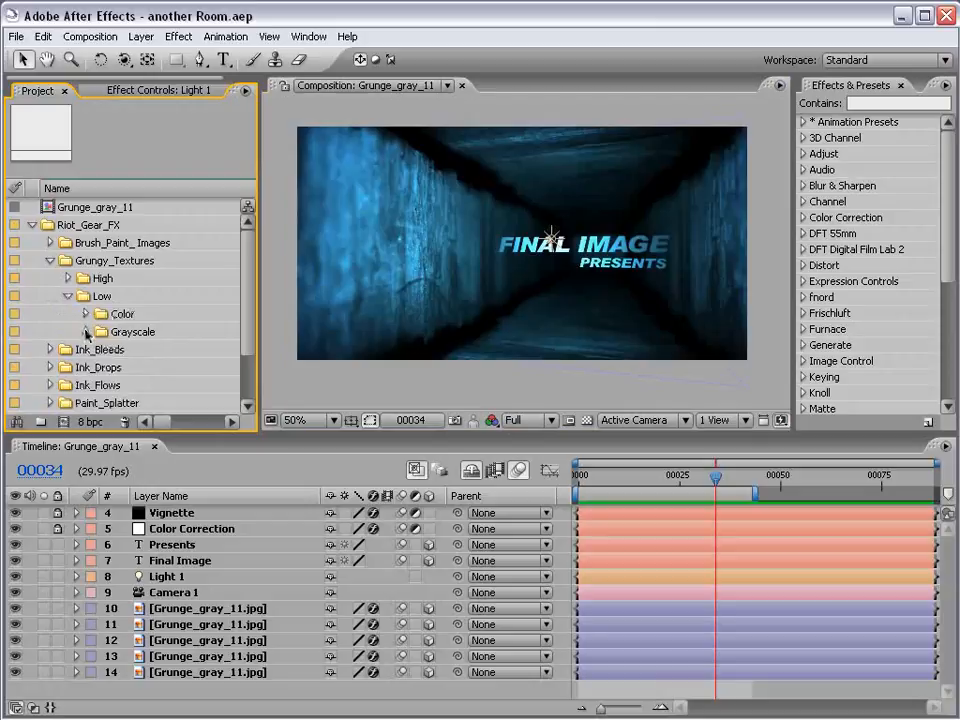
{"action": "left_click", "coordinate": [86, 332]}
{"action": "left_click_drag", "start_coordinate": [253, 300], "coordinate": [250, 320]}
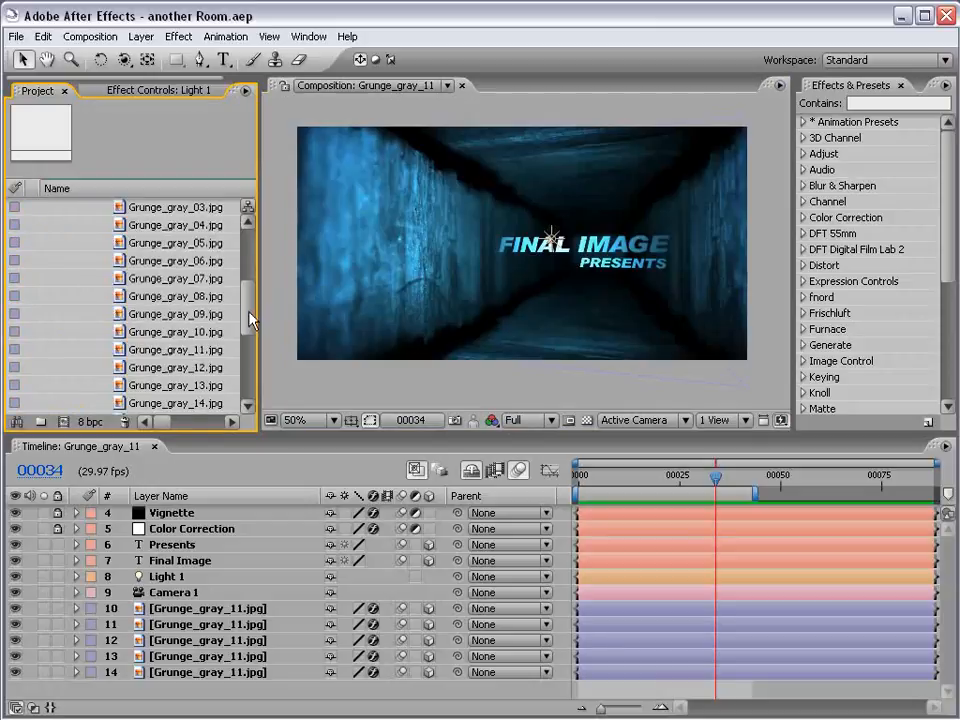
{"action": "left_click", "coordinate": [160, 350]}
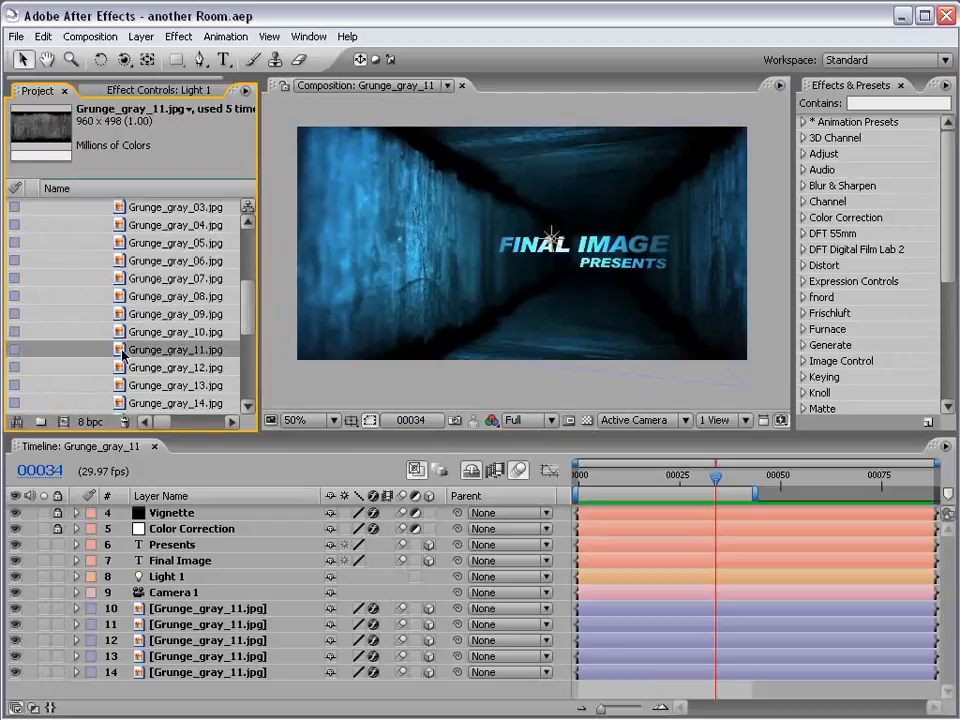
{"action": "double_click", "coordinate": [120, 351]}
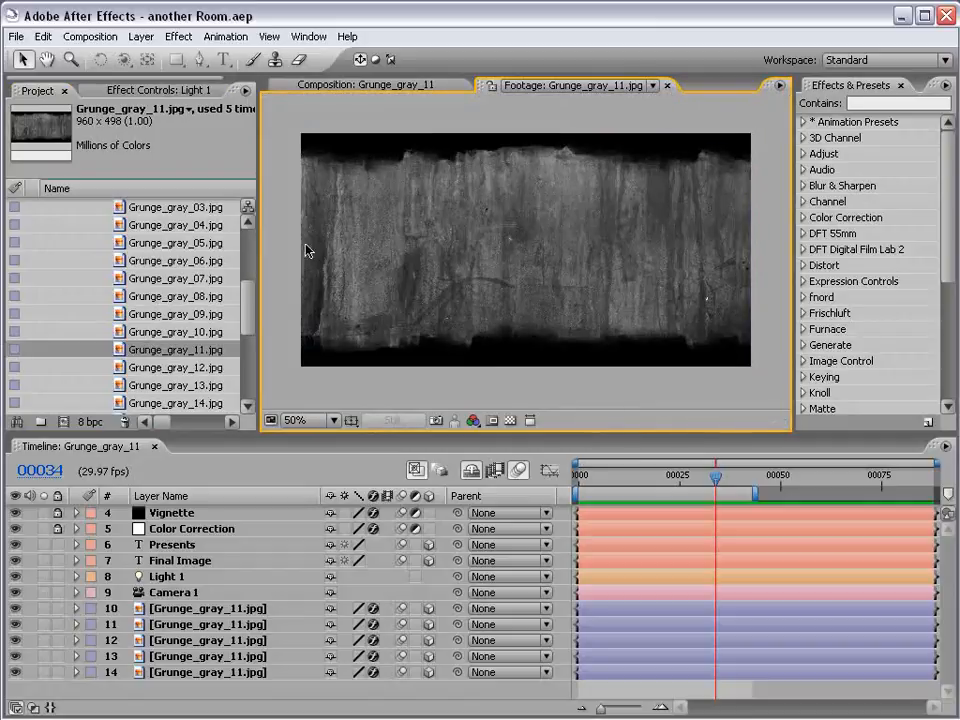
{"action": "scroll", "coordinate": [446, 242], "scroll_direction": "up", "scroll_amount": 1}
{"action": "scroll", "coordinate": [448, 241], "scroll_direction": "down", "scroll_amount": 1}
Create a new composition from Grunge_gray_11.jpg and make its texture layer 3D
{"action": "left_click_drag", "start_coordinate": [140, 352], "coordinate": [66, 423]}
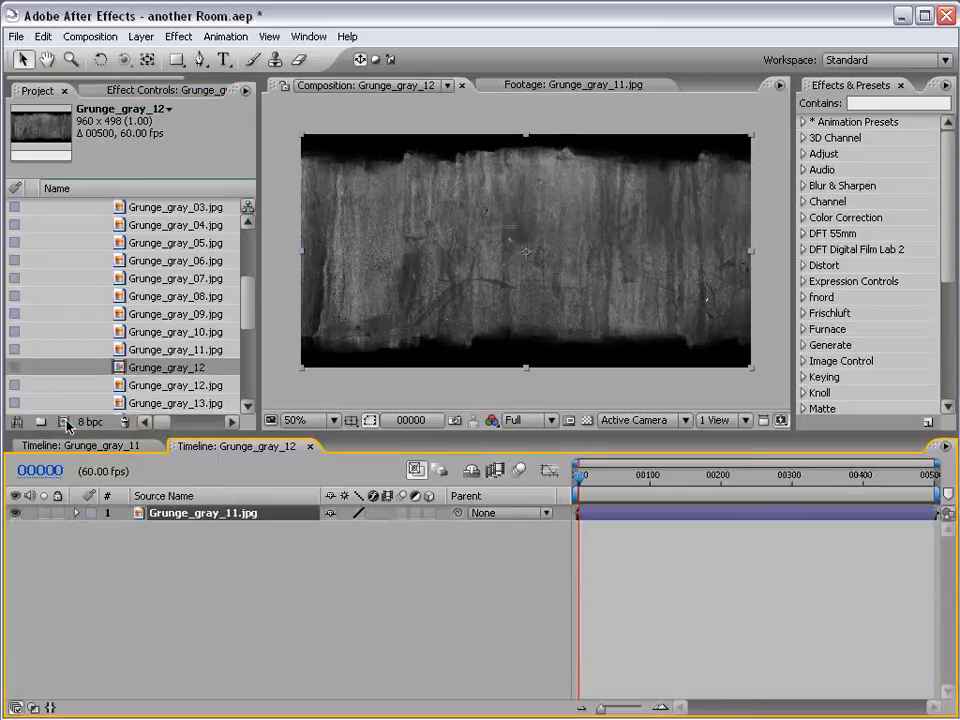
{"action": "left_click", "coordinate": [645, 589]}
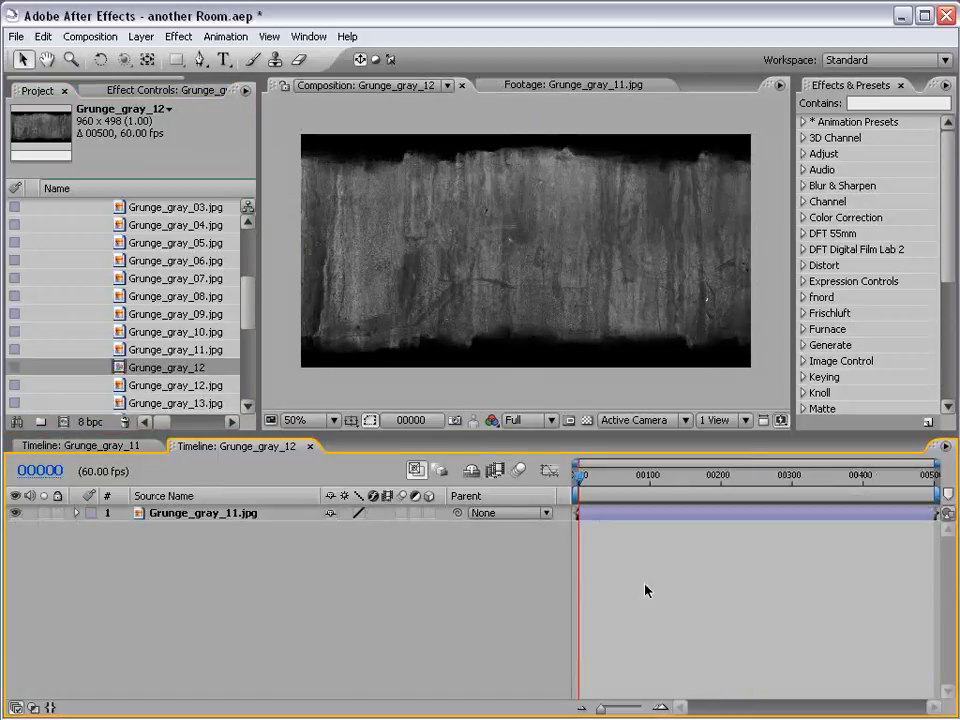
{"action": "left_click", "coordinate": [429, 513]}
{"action": "left_click", "coordinate": [613, 513]}
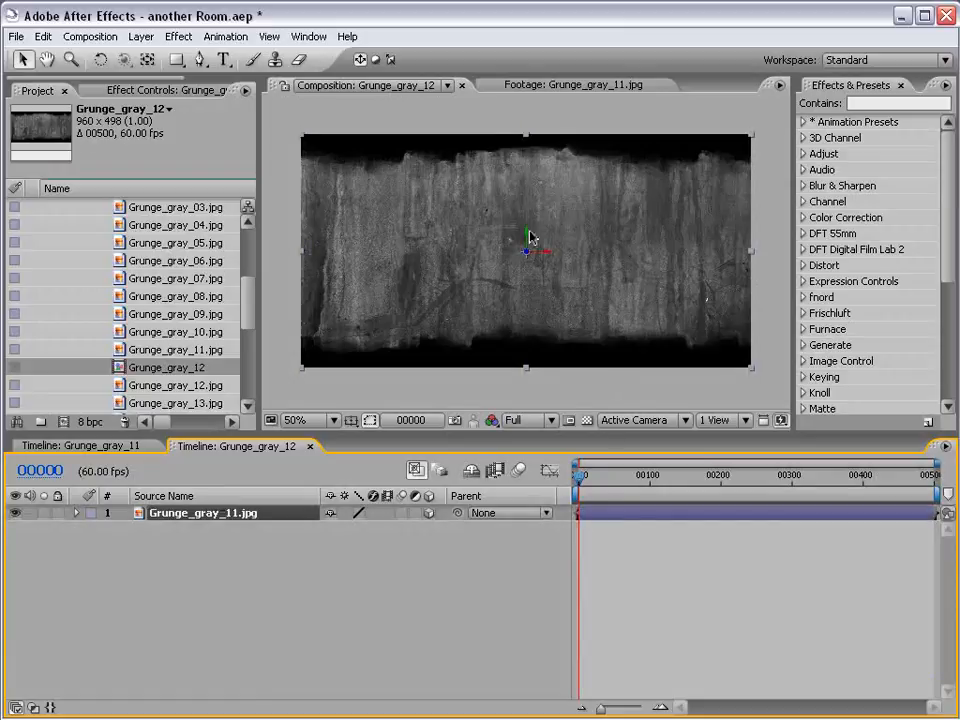
Rotate the texture layer to a Y orientation of 270° and position it as the left wall
{"action": "key", "text": "w"}
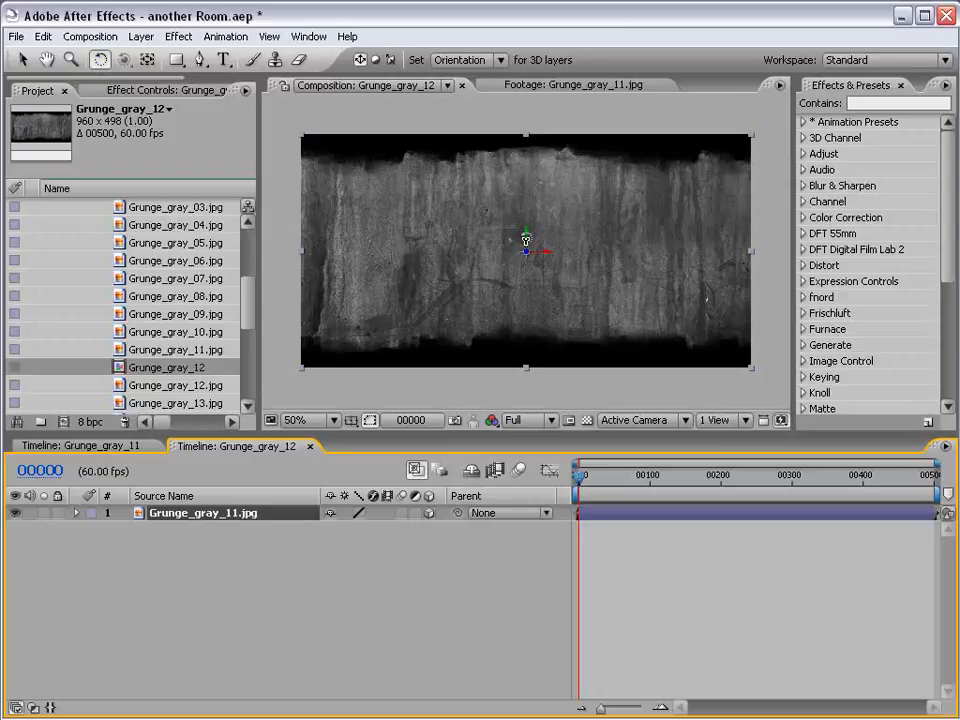
{"action": "key", "text": "r"}
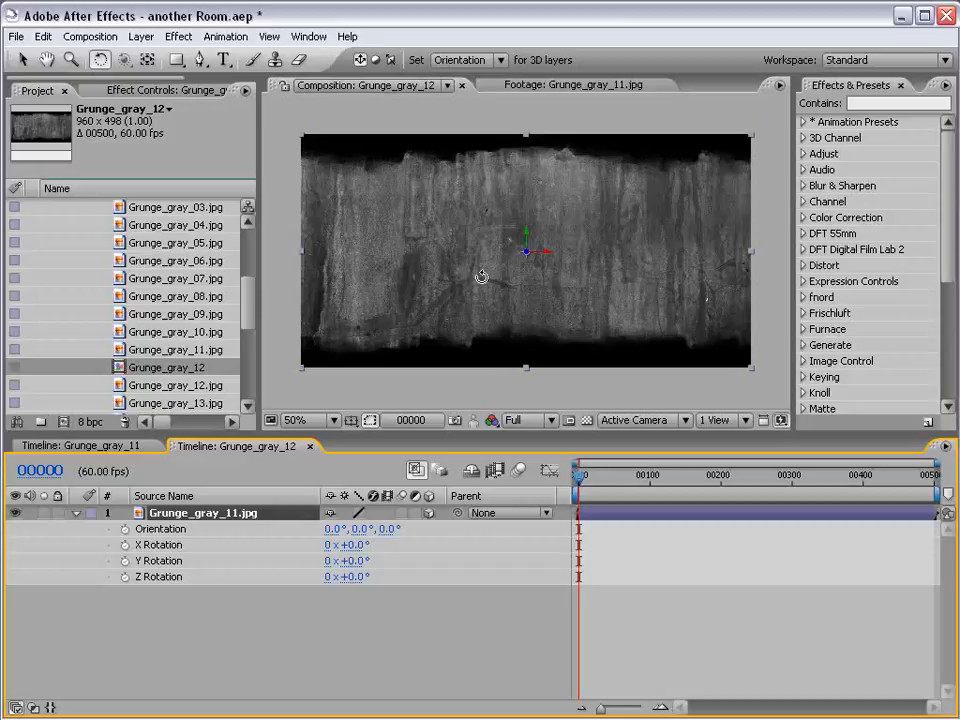
{"action": "left_click_drag", "start_coordinate": [525, 237], "coordinate": [398, 258]}
{"action": "left_click", "coordinate": [21, 58]}
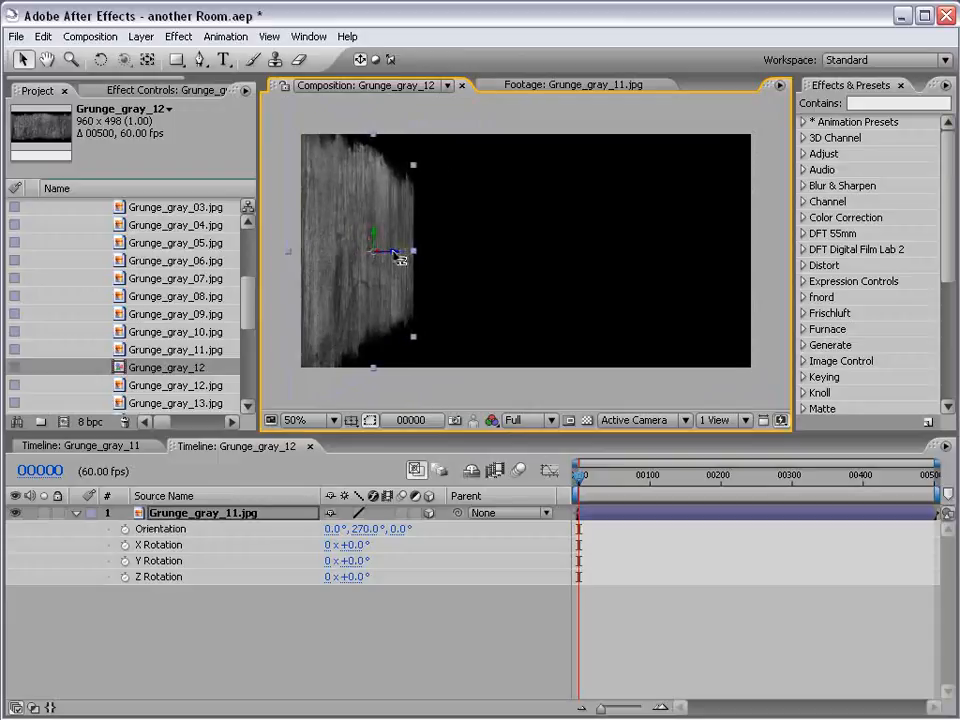
{"action": "left_click", "coordinate": [246, 611]}
Duplicate the left wall layer and move the copy along its Z axis to form the right wall
{"action": "left_click", "coordinate": [216, 515]}
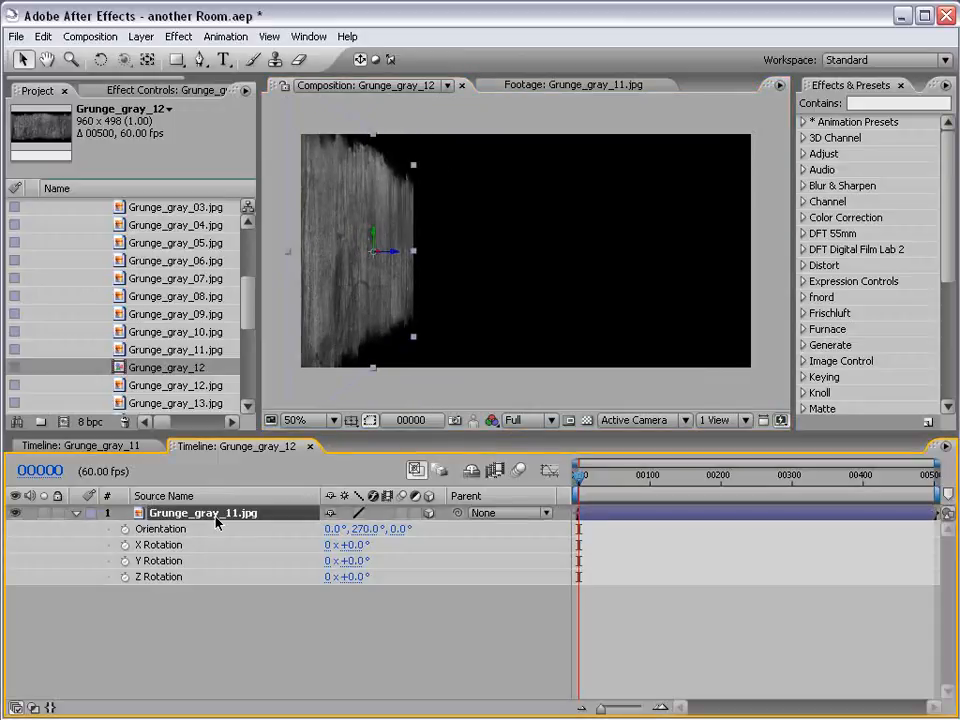
{"action": "left_click", "coordinate": [44, 37]}
{"action": "left_click", "coordinate": [88, 200]}
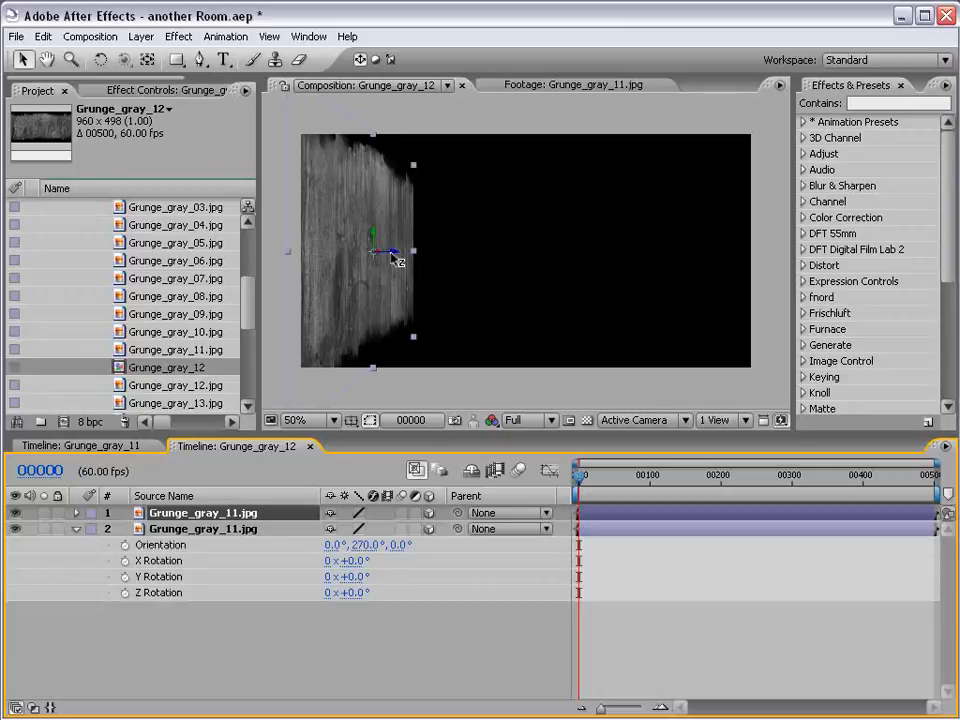
{"action": "left_click_drag", "start_coordinate": [392, 257], "coordinate": [704, 258]}
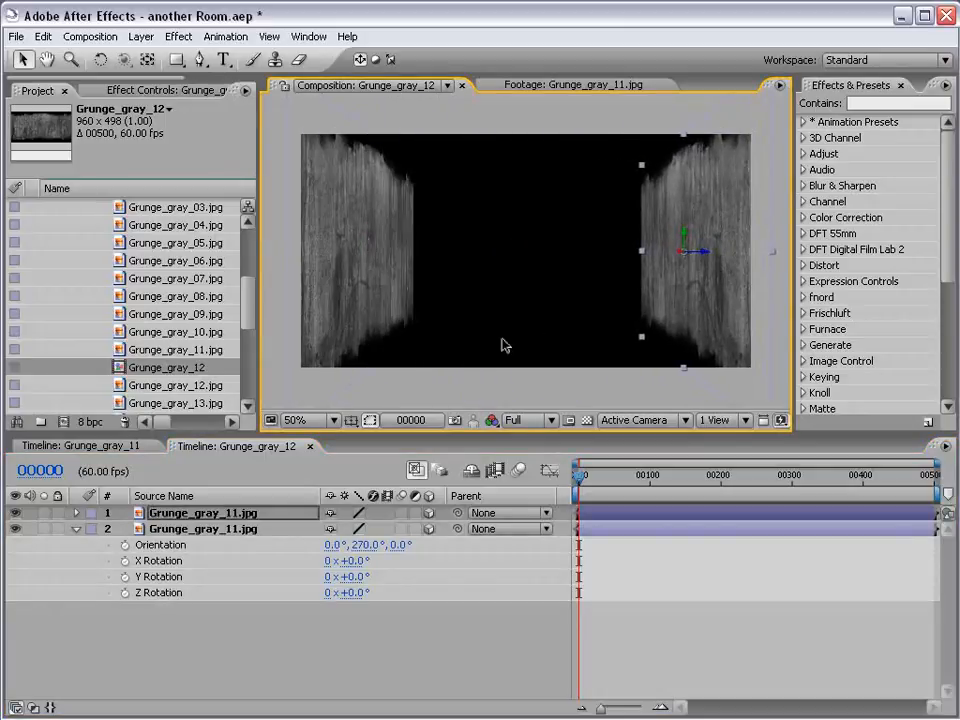
Duplicate the right wall layer, then rotate and position the copy as the floor between the two walls
{"action": "left_click", "coordinate": [218, 515]}
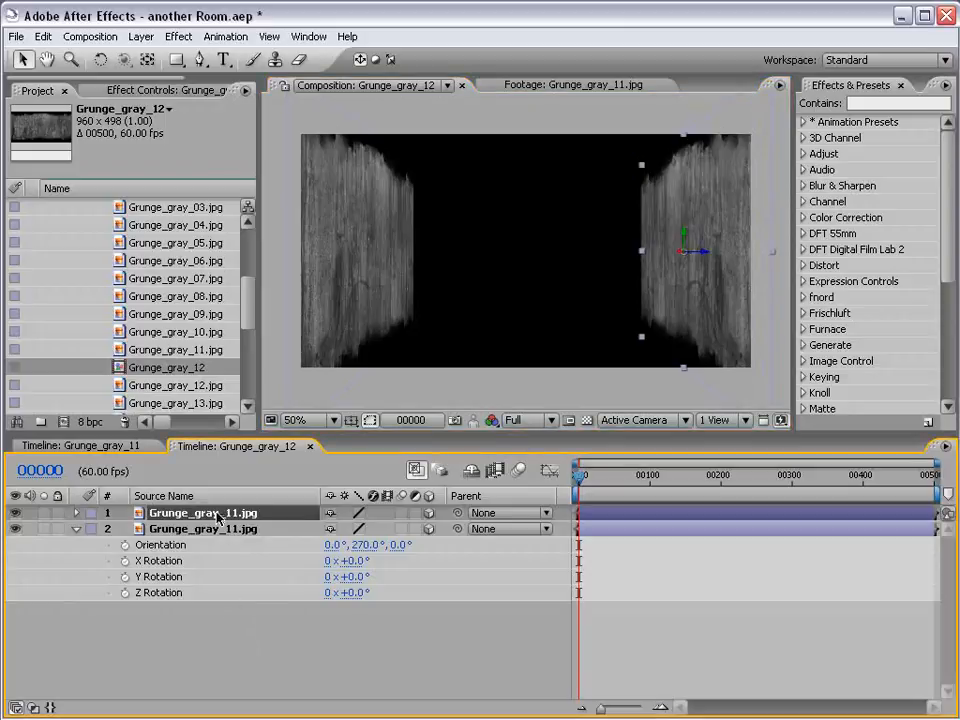
{"action": "key", "text": "ctrl+d"}
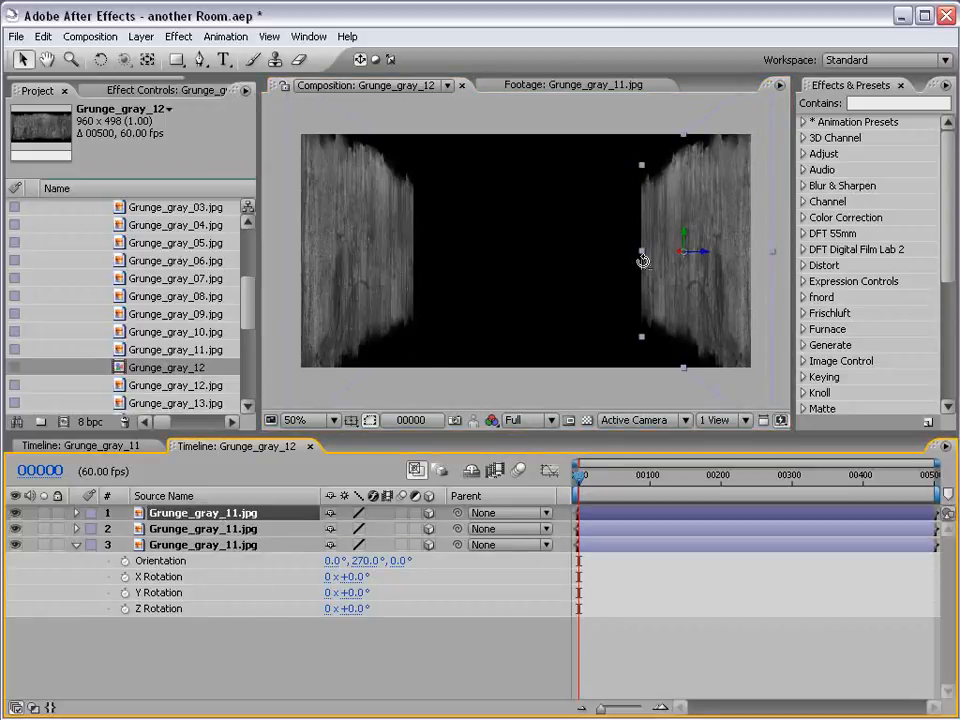
{"action": "key", "text": "w"}
{"action": "left_click_drag", "start_coordinate": [698, 253], "coordinate": [523, 308]}
{"action": "key", "text": "ctrl+z"}
{"action": "key", "text": "v"}
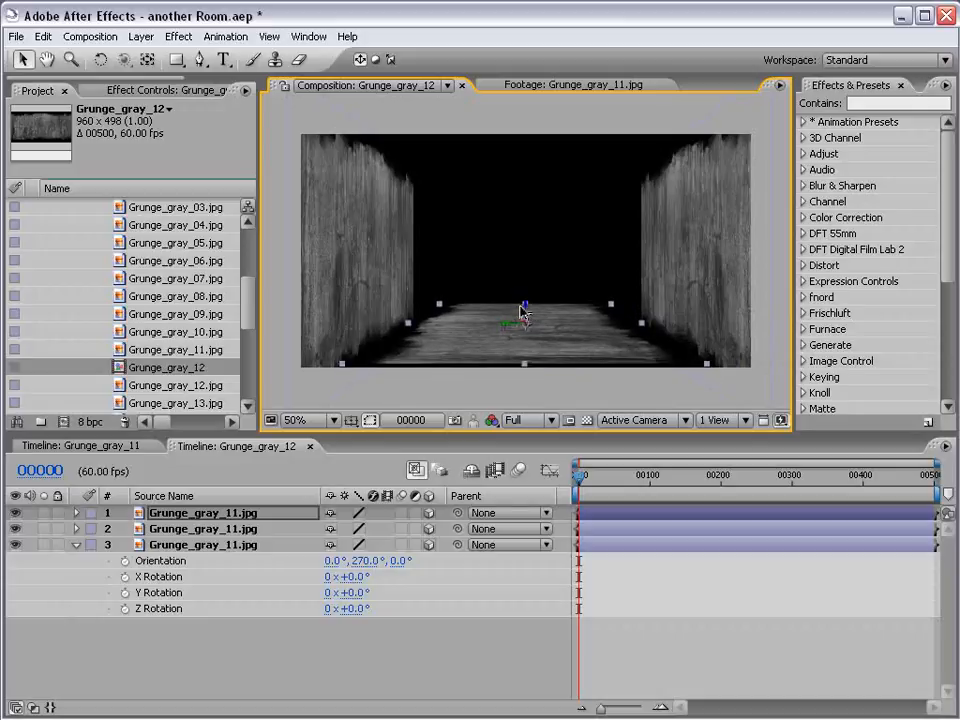
Turn on the transparency grid and move both walls inward and upward so their lower edges meet the floor's sides
{"action": "left_click", "coordinate": [587, 421]}
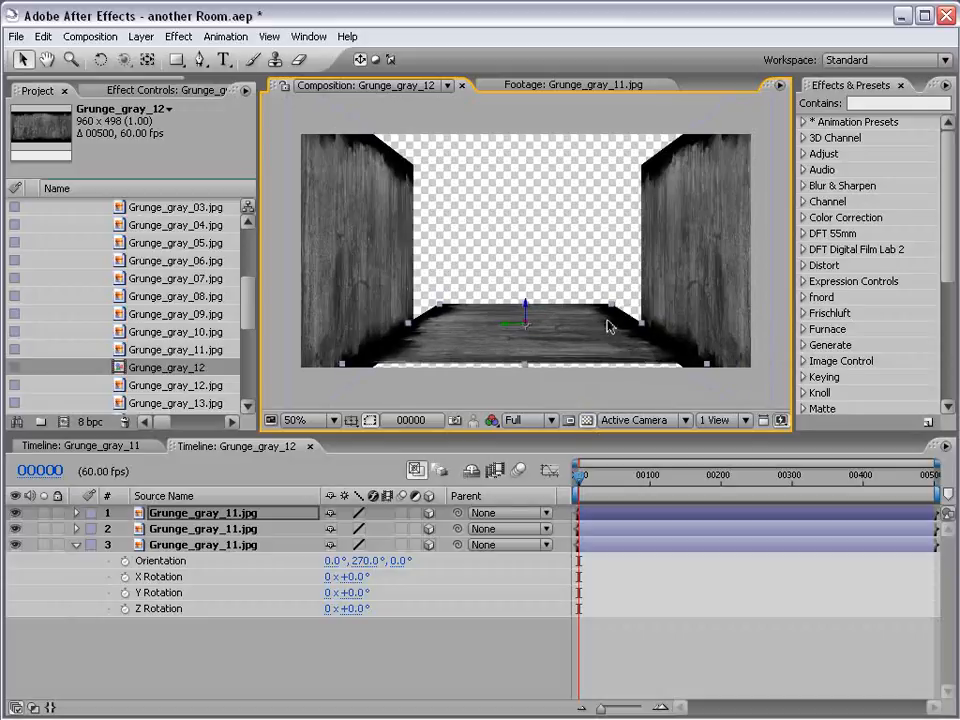
{"action": "left_click", "coordinate": [681, 272]}
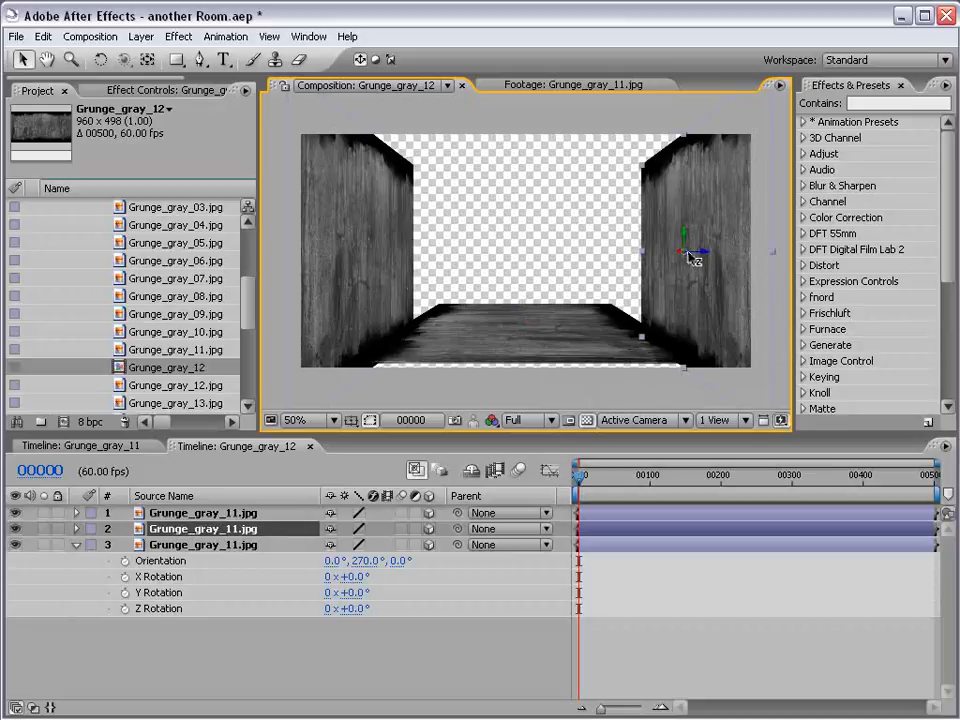
{"action": "left_click_drag", "start_coordinate": [700, 257], "coordinate": [645, 200]}
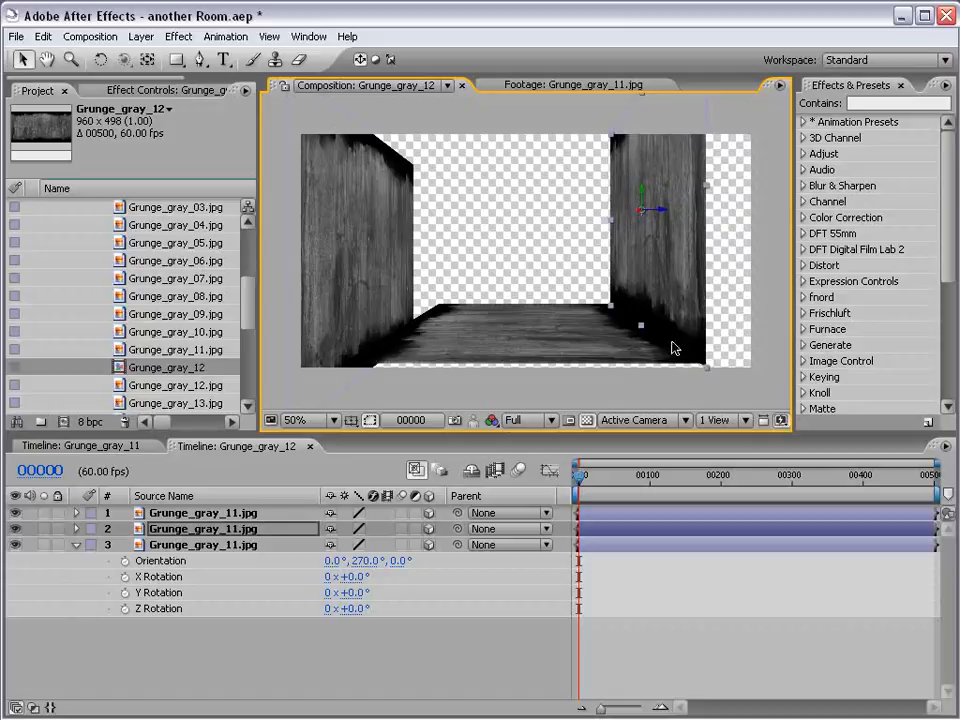
{"action": "left_click", "coordinate": [372, 272]}
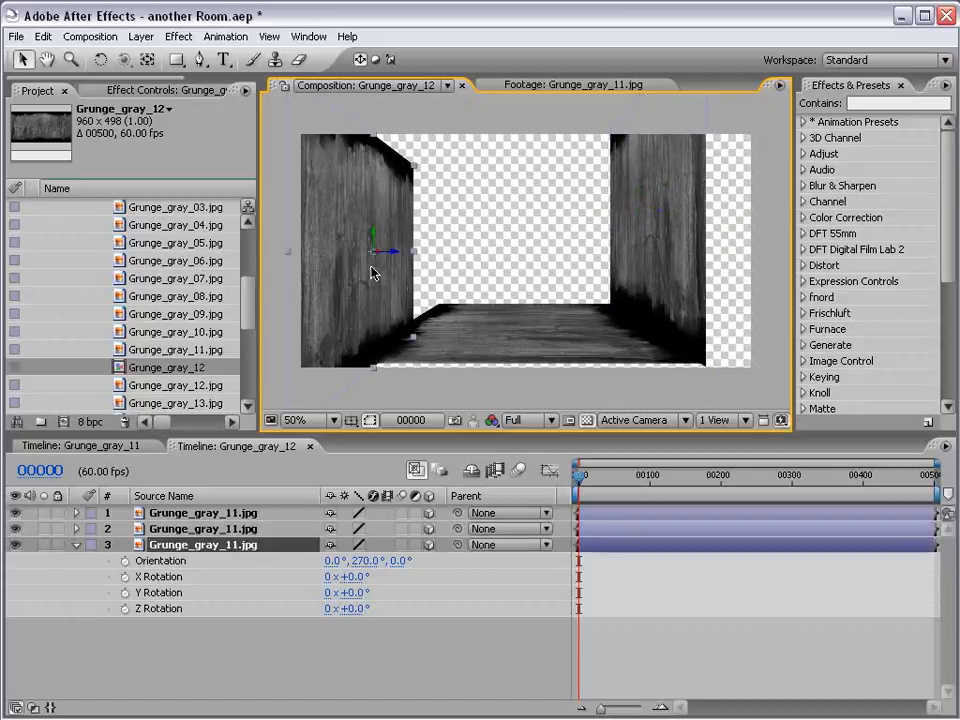
{"action": "left_click_drag", "start_coordinate": [372, 272], "coordinate": [410, 205]}
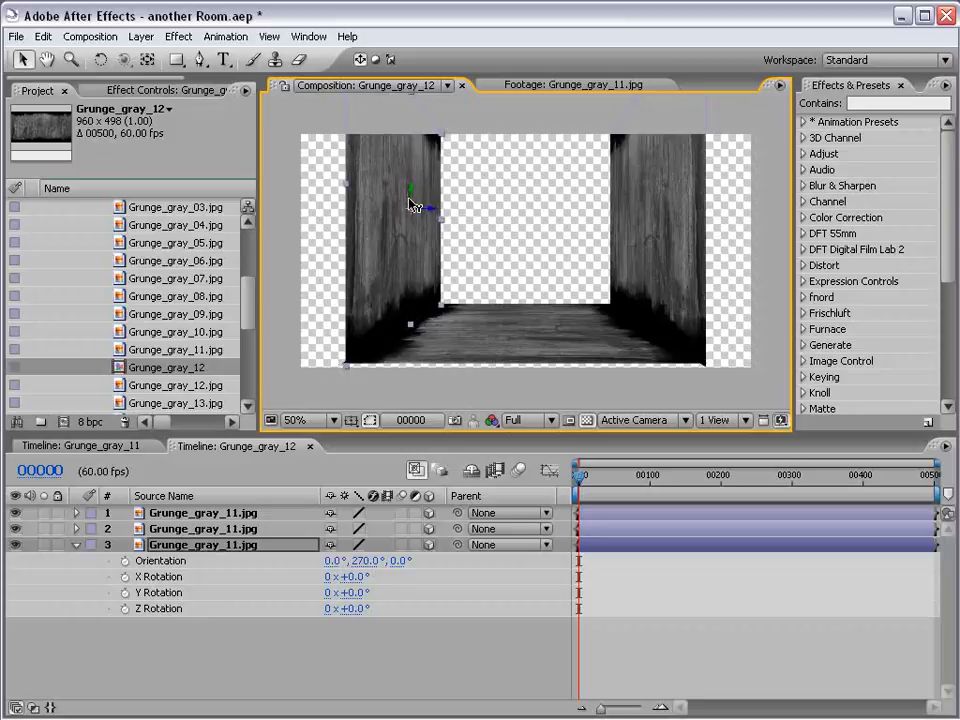
{"action": "left_click", "coordinate": [640, 230]}
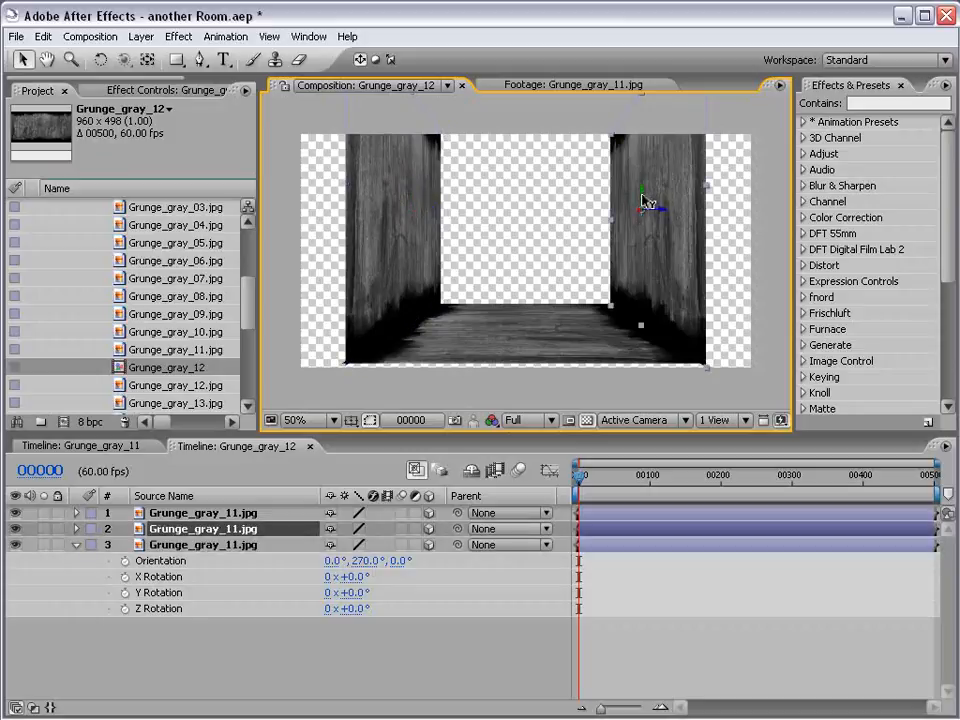
{"action": "left_click", "coordinate": [633, 636]}
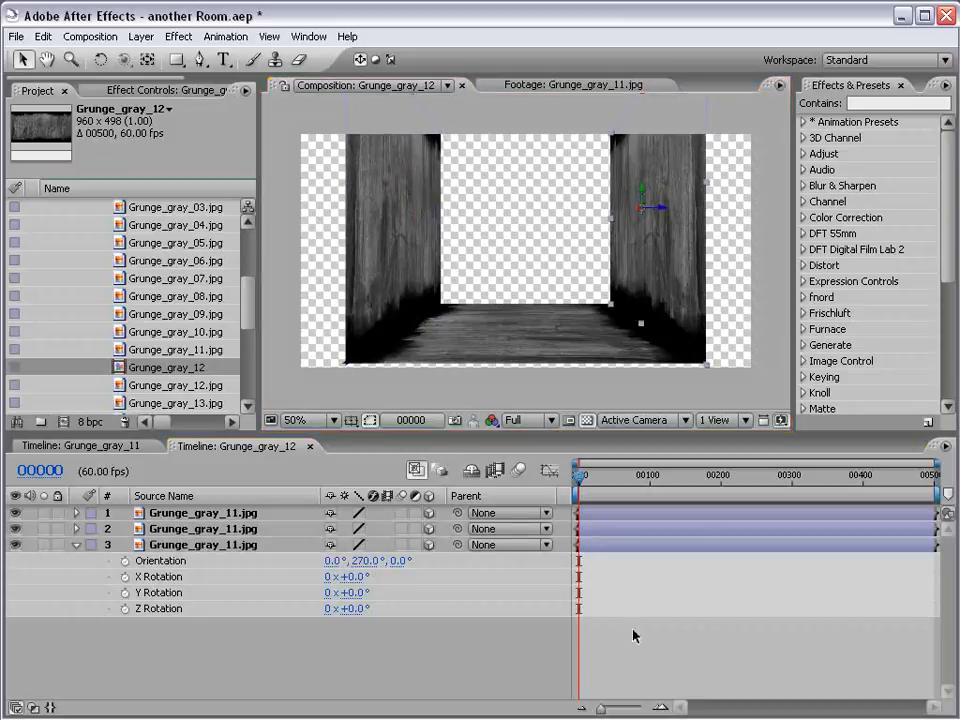
Duplicate the floor layer and move the copy up along its Z axis to the top of the walls as the ceiling
{"action": "left_click", "coordinate": [456, 344]}
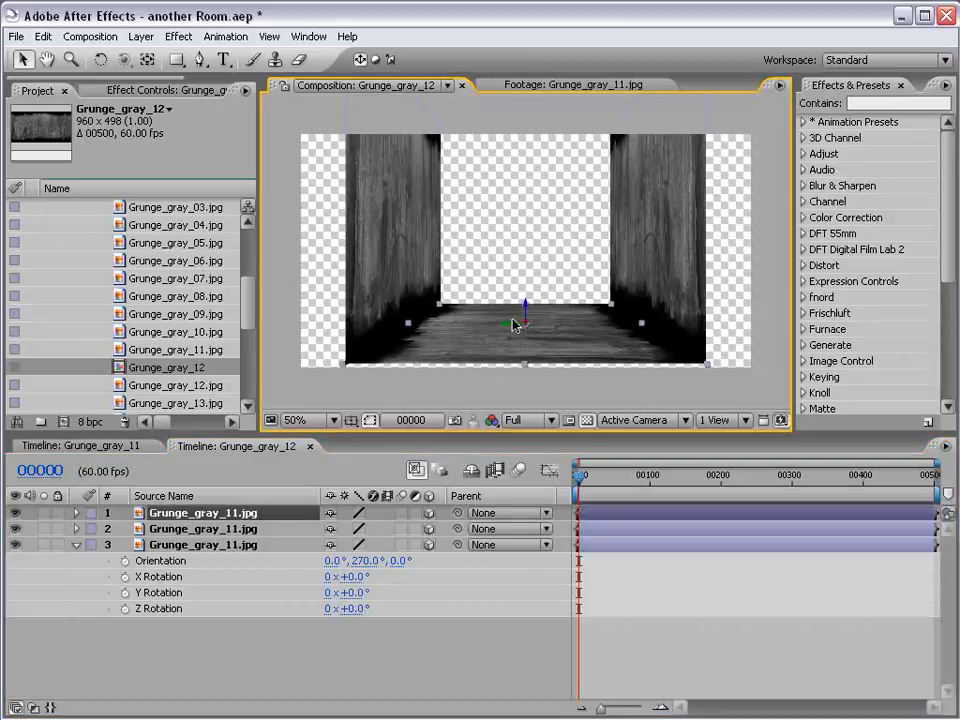
{"action": "left_click", "coordinate": [43, 36]}
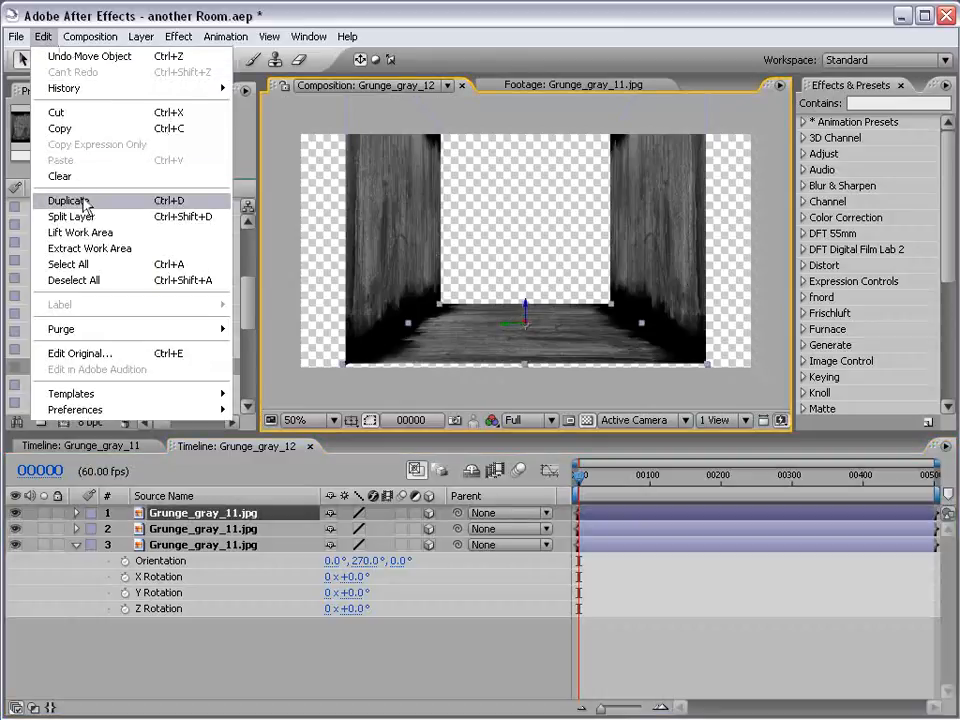
{"action": "left_click", "coordinate": [81, 199]}
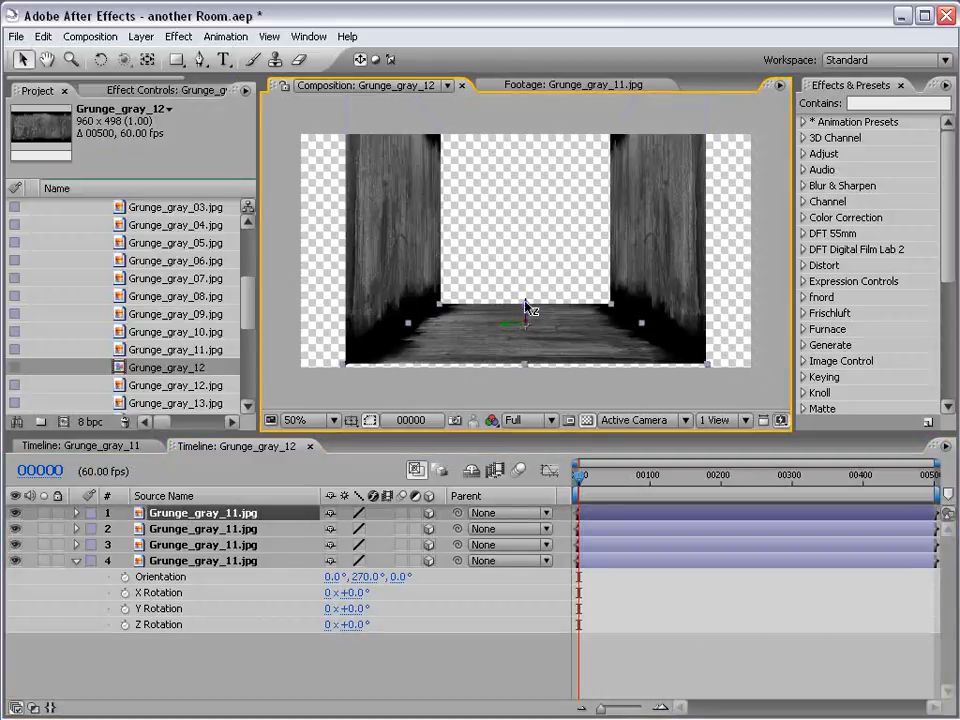
{"action": "left_click_drag", "start_coordinate": [527, 313], "coordinate": [508, 80]}
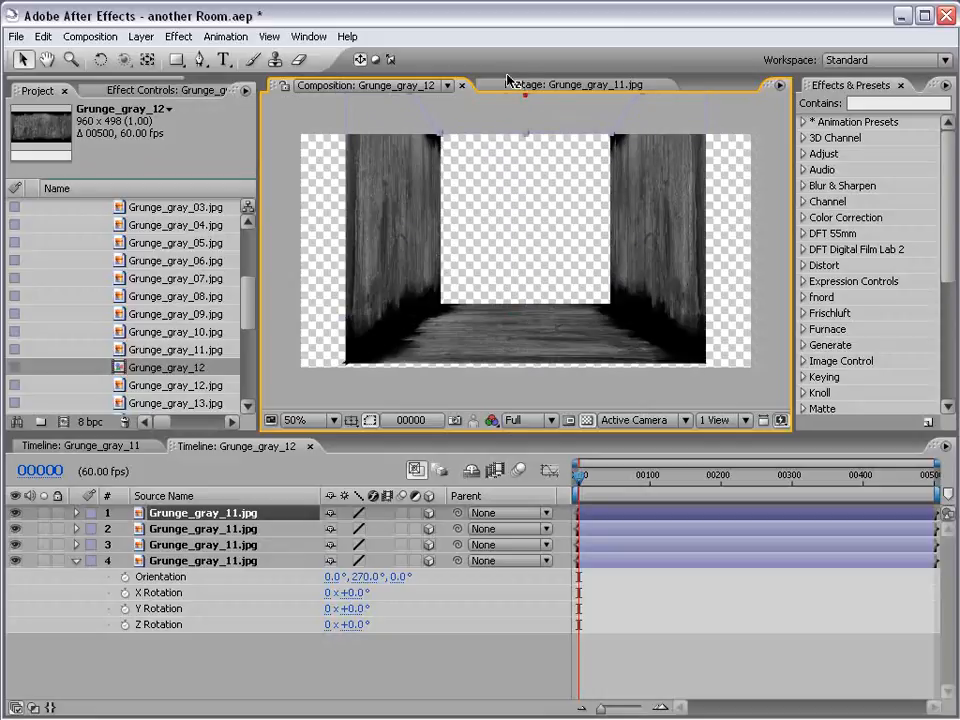
{"action": "left_click_drag", "start_coordinate": [530, 185], "coordinate": [540, 256]}
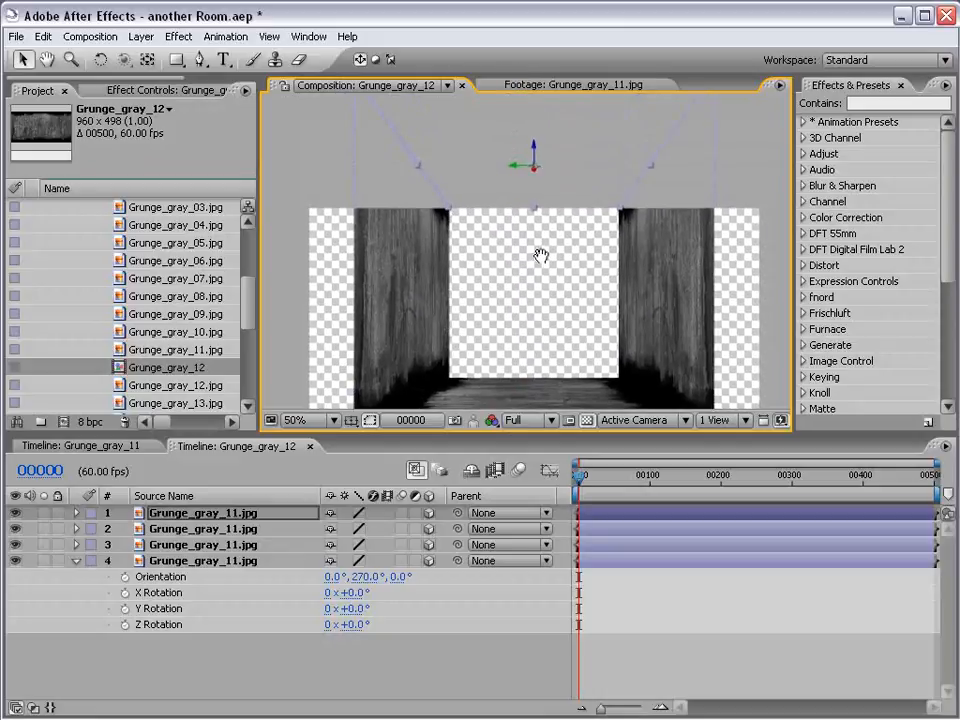
Add a new camera named Camera 1 with the 35mm preset
{"action": "left_click", "coordinate": [141, 36]}
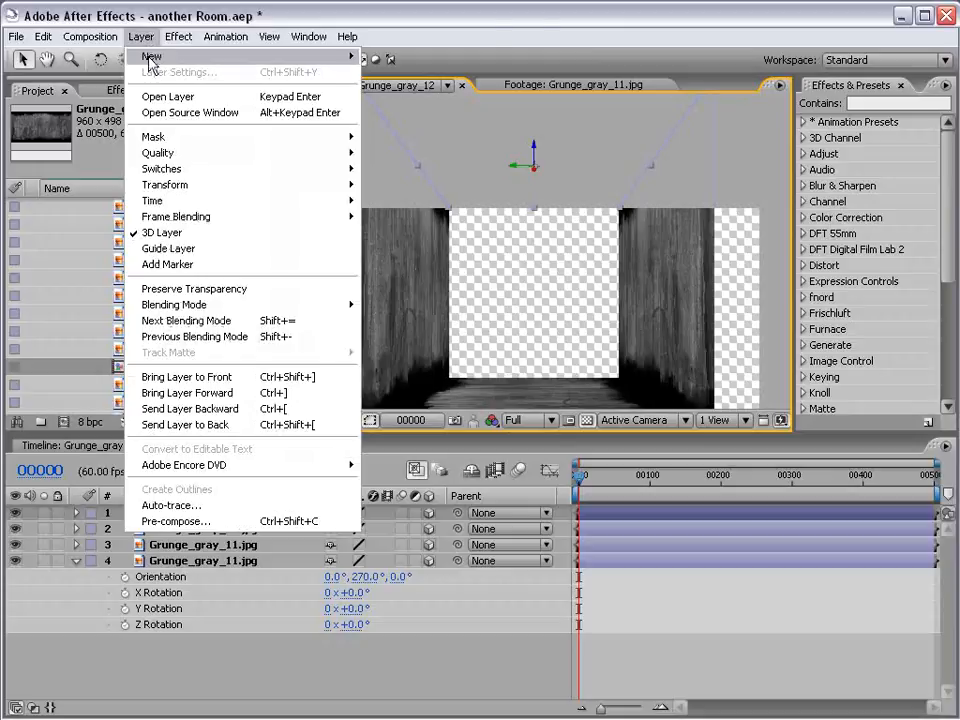
{"action": "mouse_move", "coordinate": [152, 57]}
{"action": "left_click", "coordinate": [400, 104]}
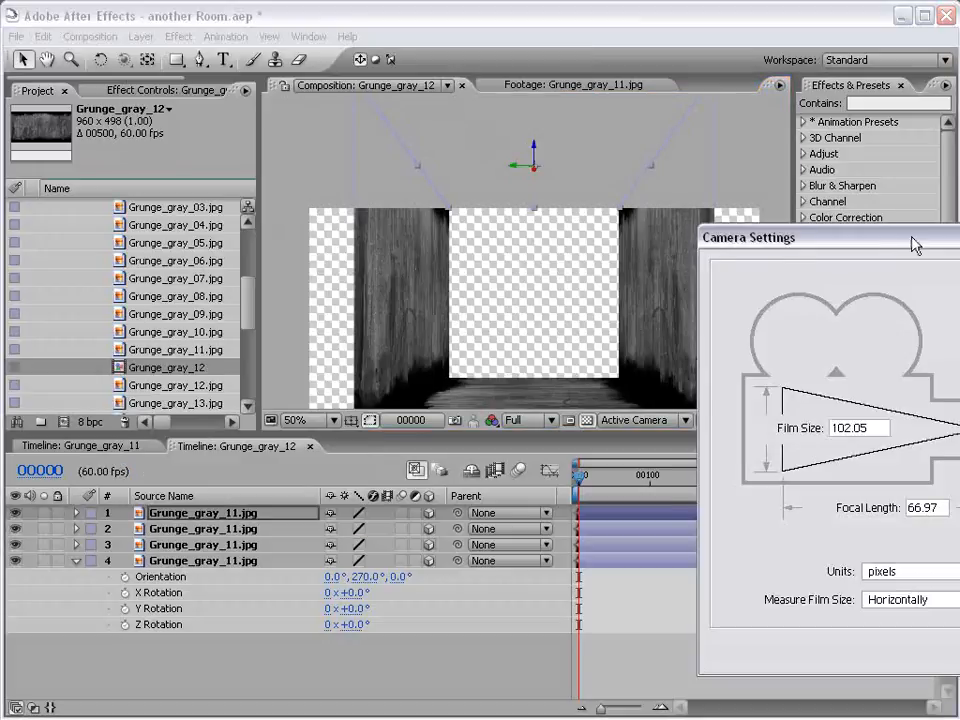
{"action": "left_click_drag", "start_coordinate": [913, 245], "coordinate": [328, 150]}
{"action": "left_click", "coordinate": [571, 218]}
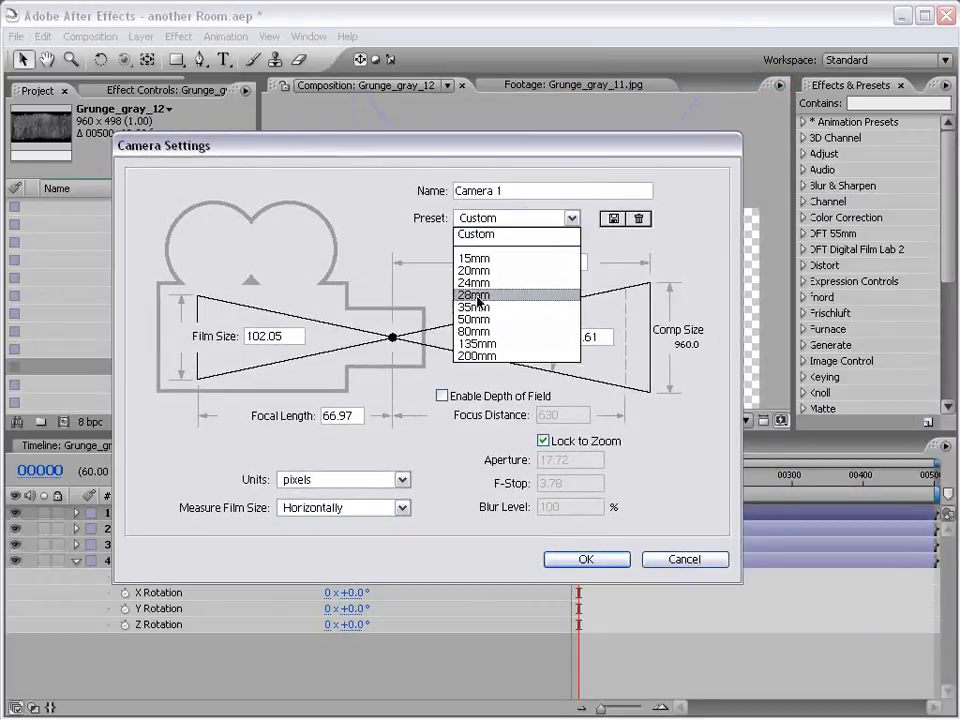
{"action": "left_click", "coordinate": [476, 307]}
{"action": "left_click", "coordinate": [586, 560]}
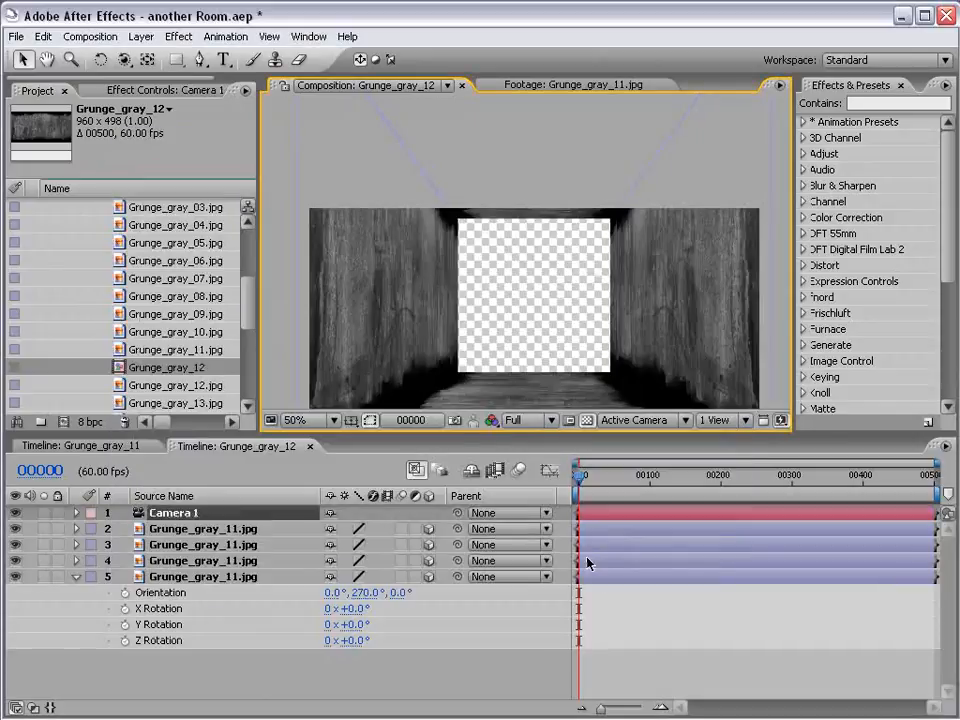
Pull the camera back along Z until the whole tunnel opening is in frame, then track it in XY to centre the tunnel
{"action": "scroll", "coordinate": [540, 300], "scroll_direction": "down", "scroll_amount": 2}
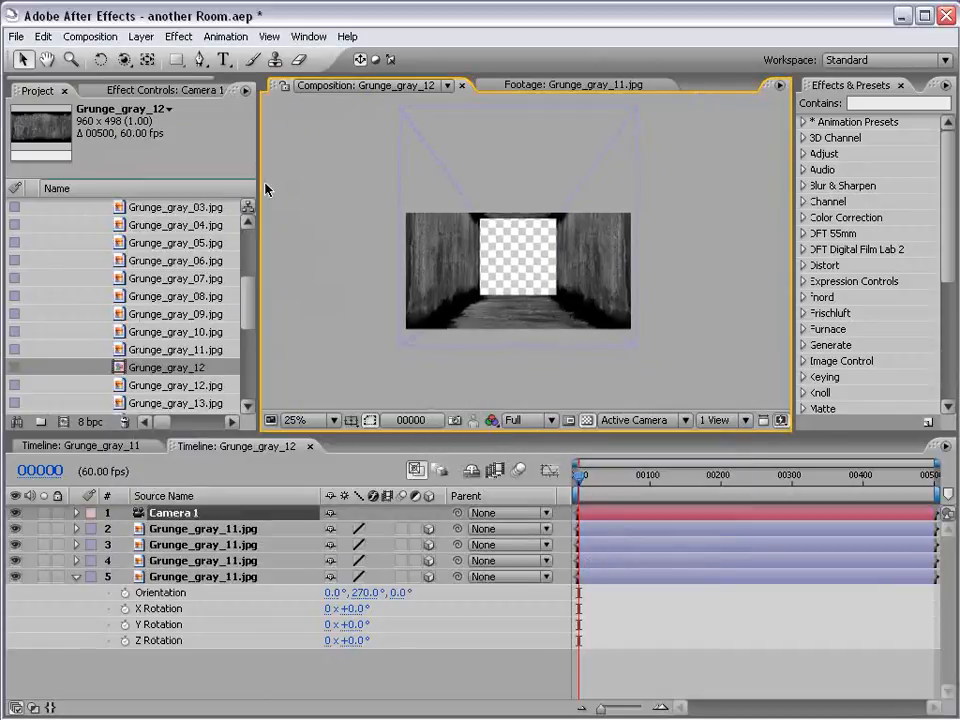
{"action": "left_click", "coordinate": [124, 61]}
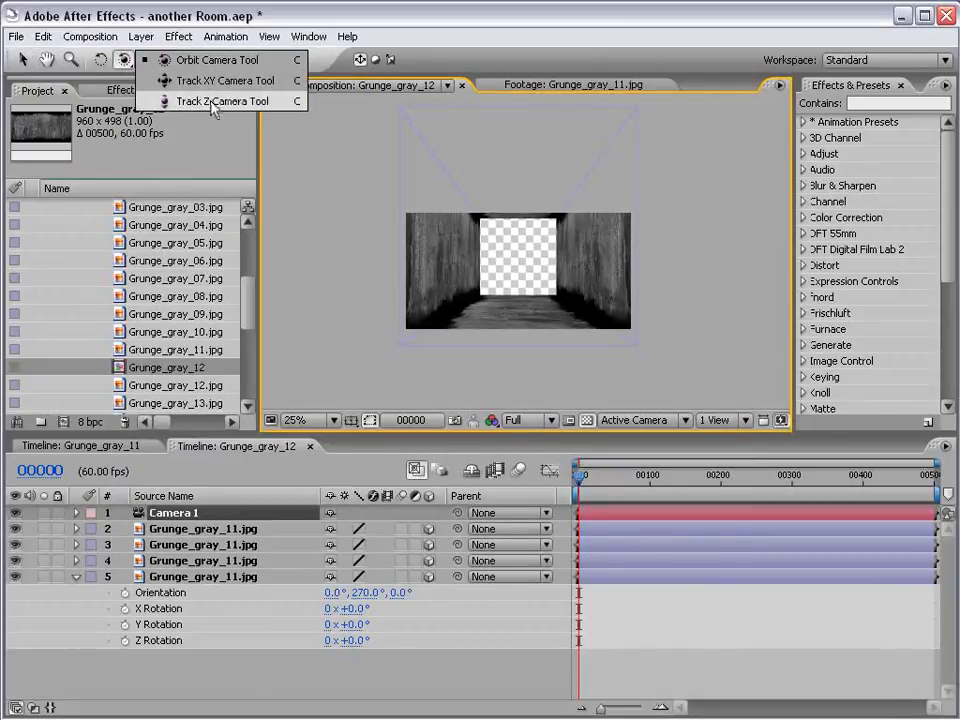
{"action": "left_click", "coordinate": [162, 100]}
{"action": "left_click_drag", "start_coordinate": [534, 259], "coordinate": [532, 290]}
{"action": "scroll", "coordinate": [532, 290], "scroll_direction": "up", "scroll_amount": 1}
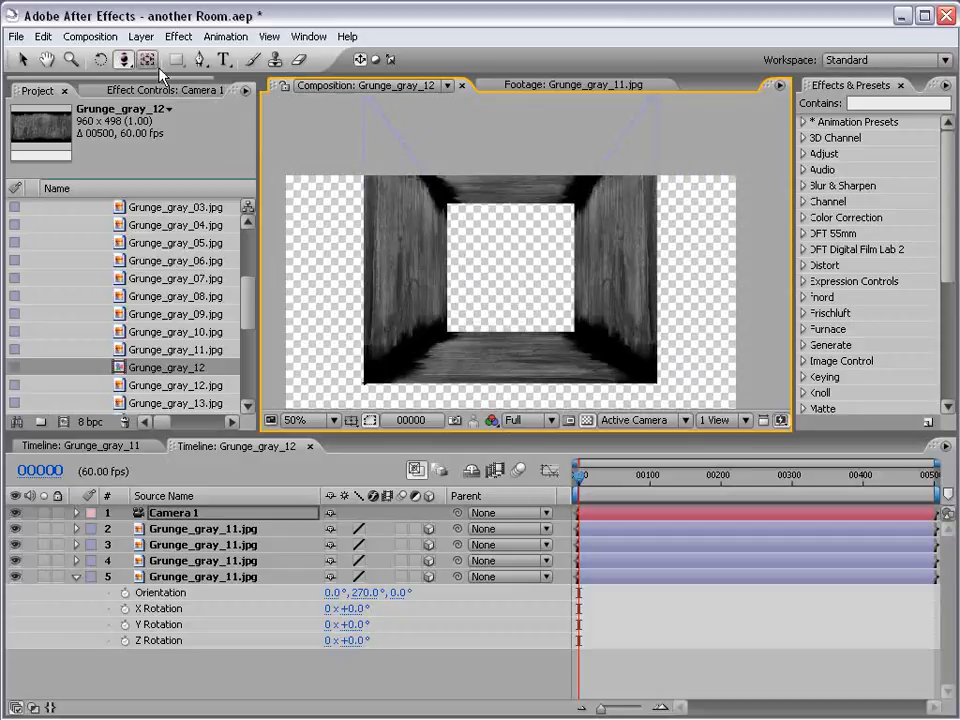
{"action": "left_click", "coordinate": [124, 61]}
{"action": "left_click", "coordinate": [222, 80]}
{"action": "left_click_drag", "start_coordinate": [495, 233], "coordinate": [493, 272]}
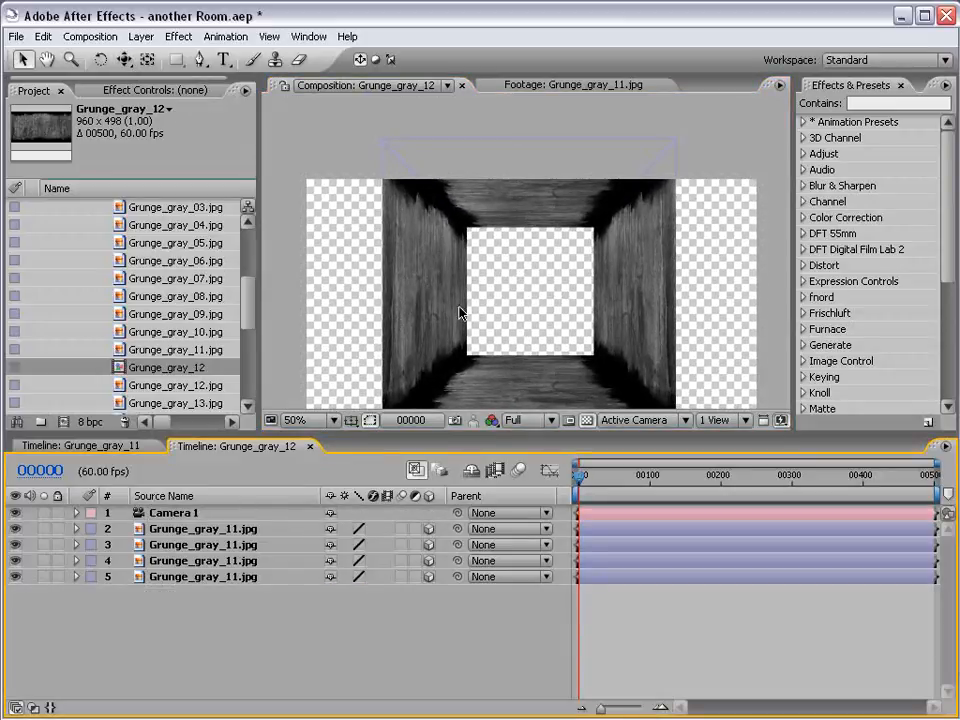
Duplicate the ceiling layer, rotate the copy upright to face the camera, and lower it over the tunnel's open end
{"action": "left_click", "coordinate": [200, 533]}
{"action": "key", "text": "ctrl+d"}
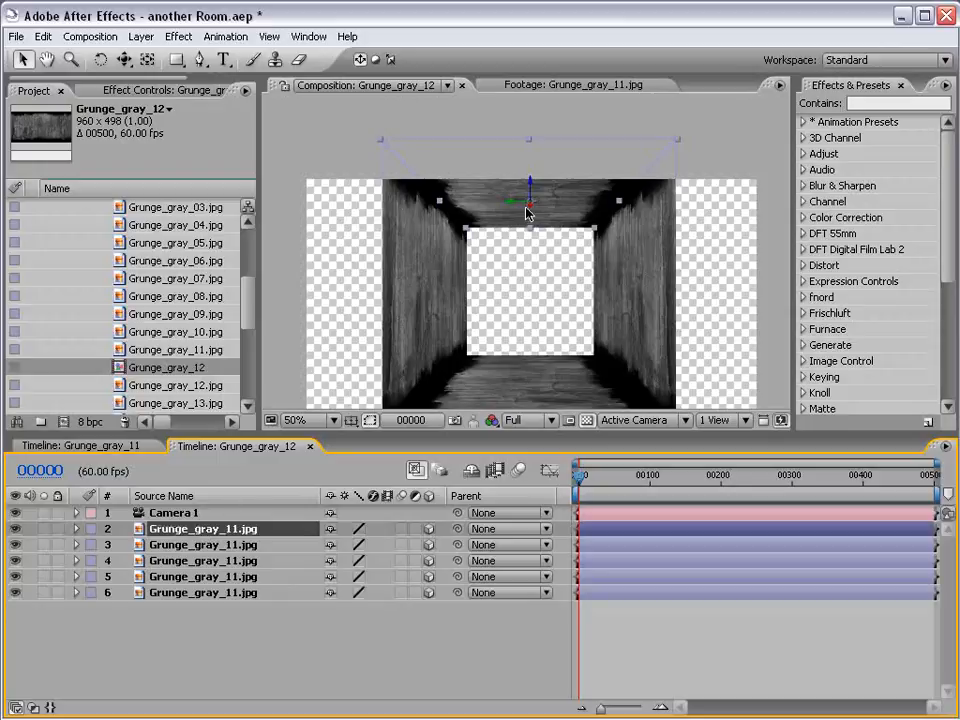
{"action": "mouse_move", "coordinate": [533, 196]}
{"action": "left_mouse_down"}
{"action": "mouse_move", "coordinate": [518, 255]}
{"action": "mouse_move", "coordinate": [535, 236]}
{"action": "mouse_move", "coordinate": [540, 252]}
{"action": "mouse_move", "coordinate": [543, 214]}
{"action": "left_mouse_up"}
{"action": "key", "text": "w"}
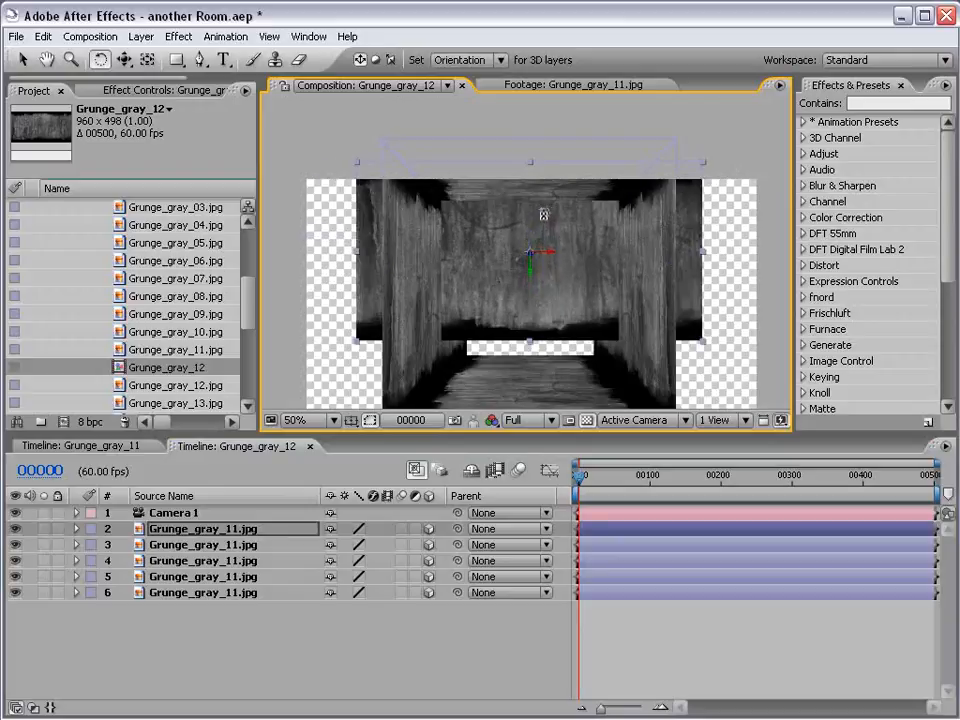
{"action": "key", "text": "v"}
{"action": "left_click_drag", "start_coordinate": [537, 266], "coordinate": [533, 316]}
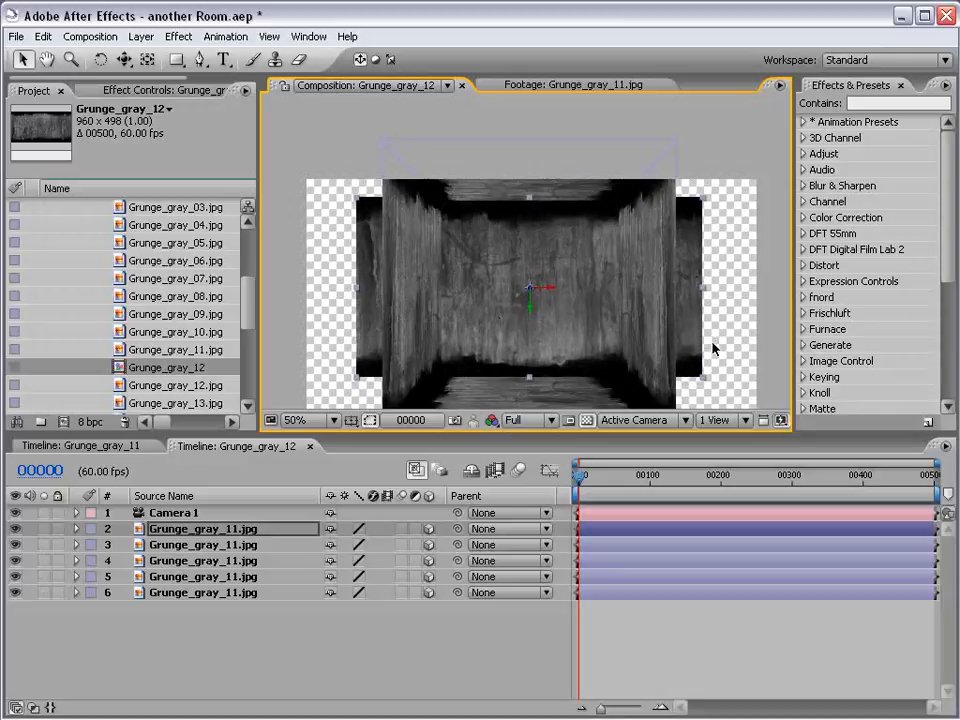
Push the back wall layer away along its Z axis, aligning it with the tunnel's far end in the Top view
{"action": "left_click_drag", "start_coordinate": [530, 287], "coordinate": [410, 521]}
{"action": "left_click_drag", "start_coordinate": [409, 508], "coordinate": [414, 481]}
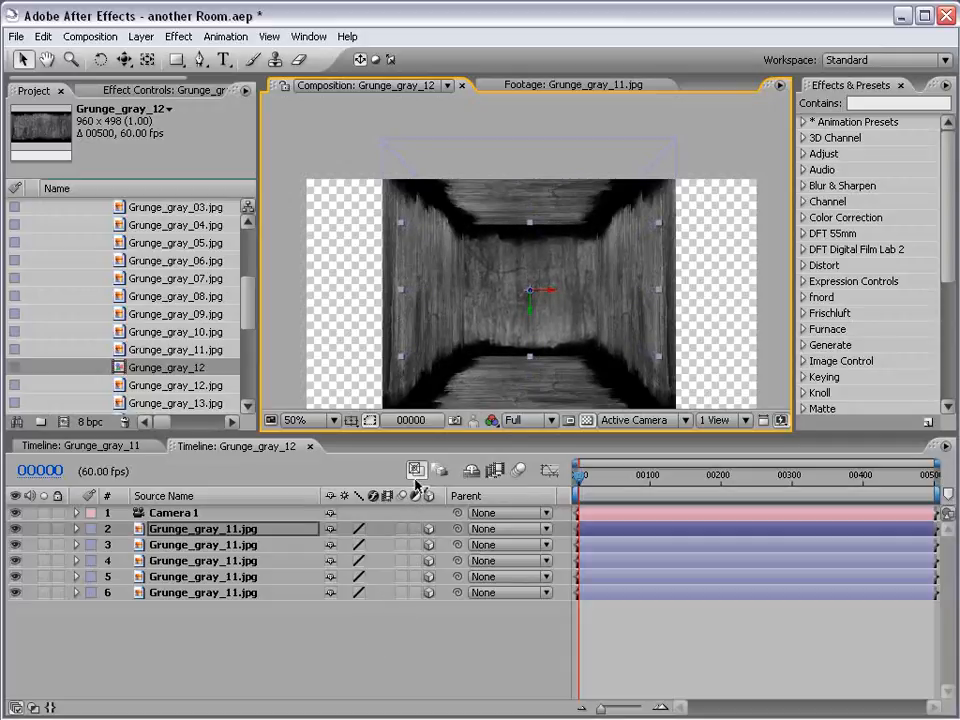
{"action": "left_click", "coordinate": [636, 421]}
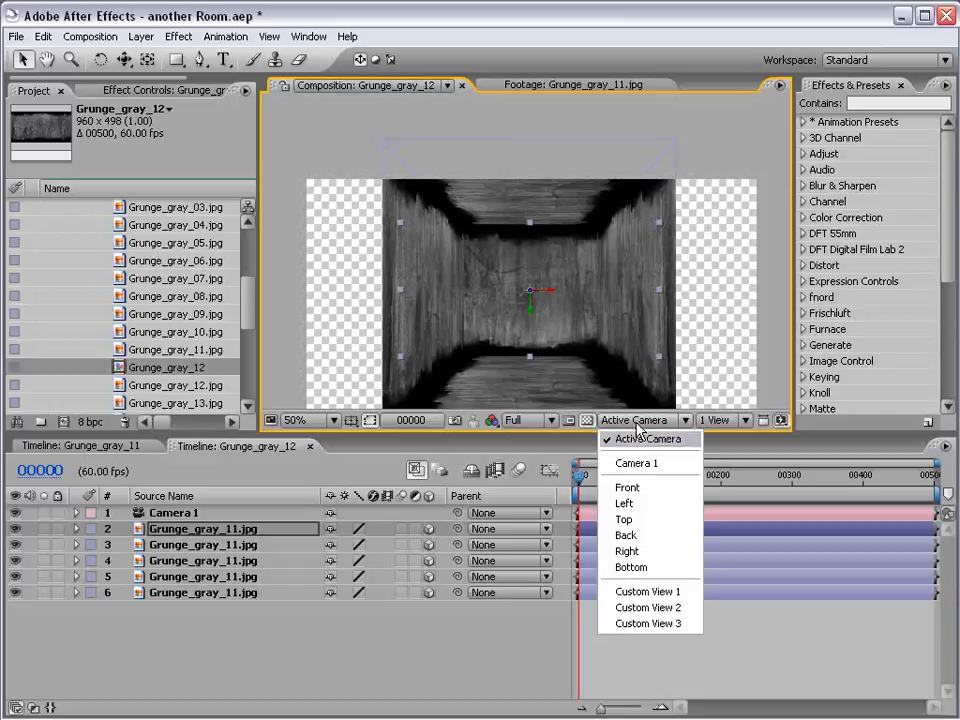
{"action": "left_click", "coordinate": [626, 520]}
{"action": "scroll", "coordinate": [525, 285], "scroll_direction": "up", "scroll_amount": 3}
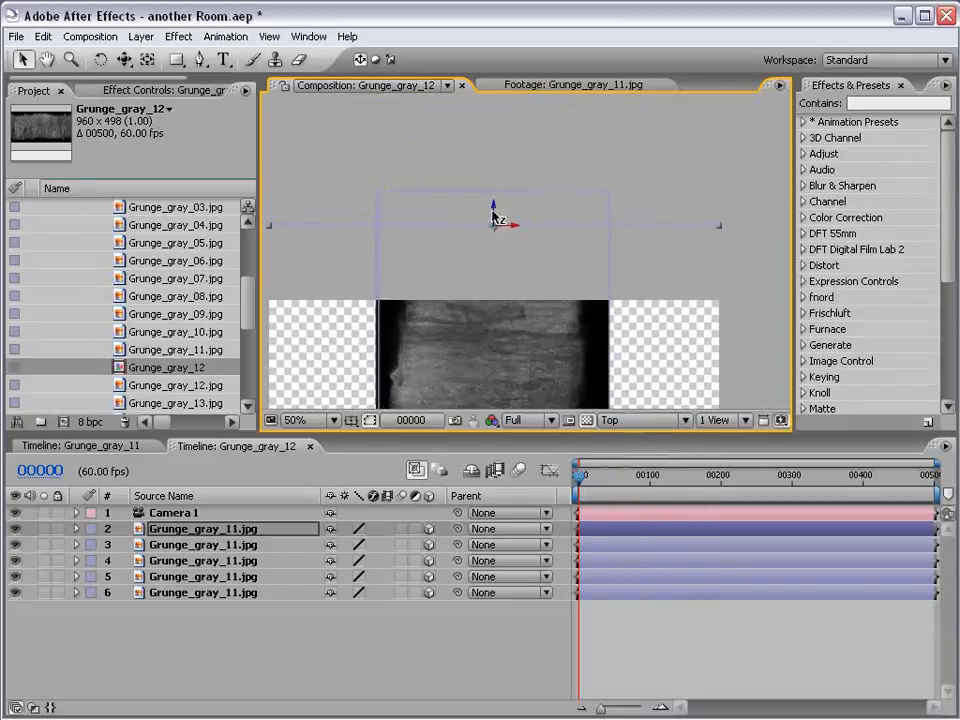
{"action": "left_click_drag", "start_coordinate": [493, 218], "coordinate": [493, 193]}
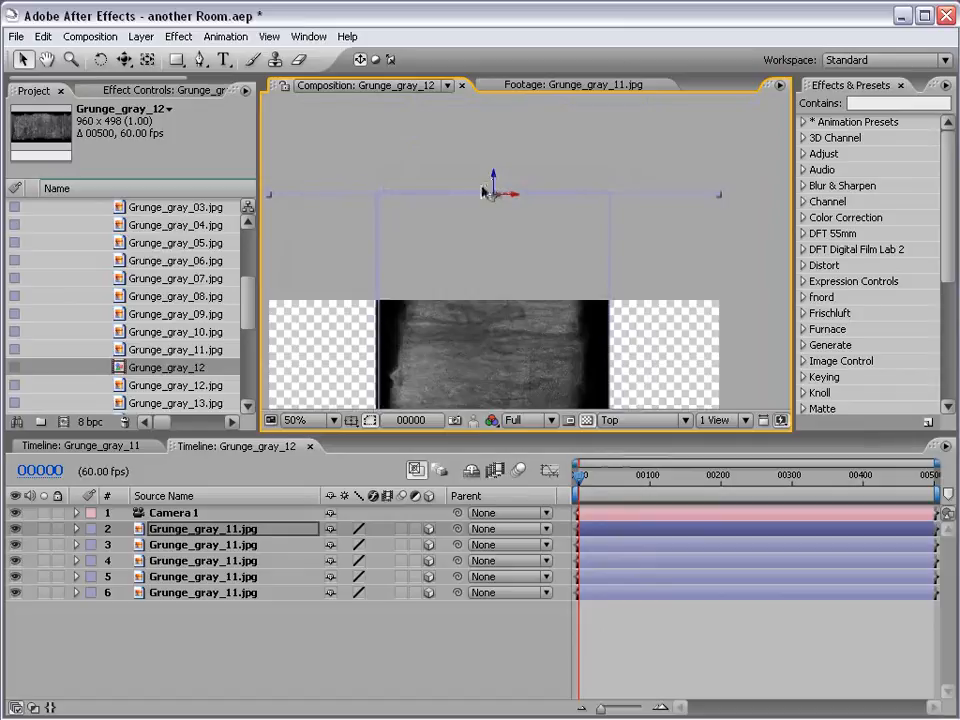
Change the label colour of all five Grunge_gray_11.jpg layers to yellow and deselect them
{"action": "left_click", "coordinate": [160, 593], "text": "shift"}
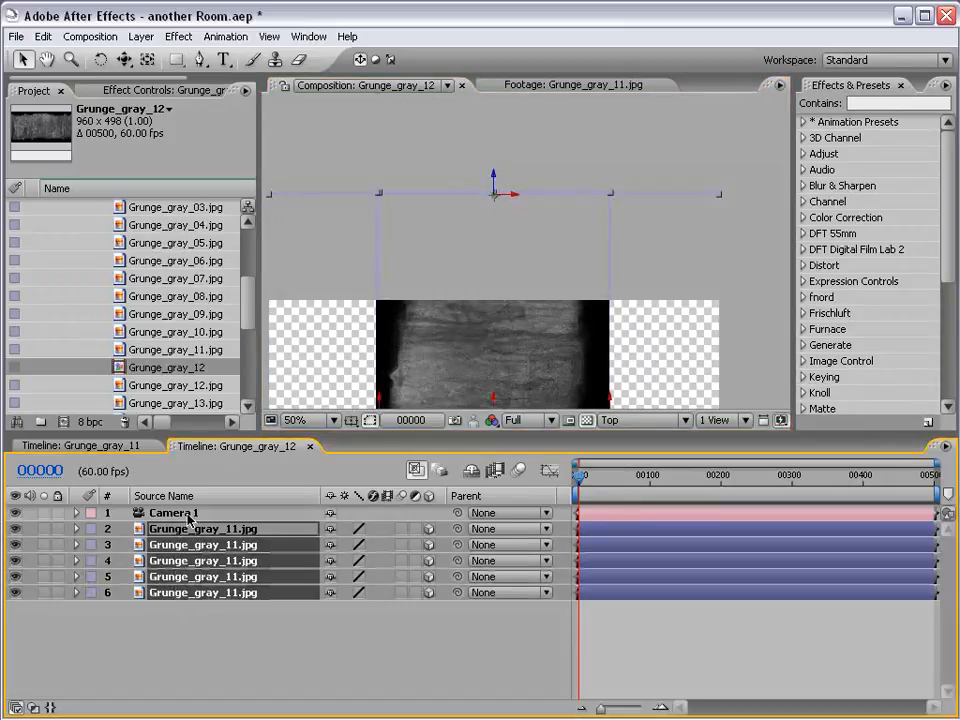
{"action": "left_click", "coordinate": [88, 532]}
{"action": "left_click", "coordinate": [111, 613]}
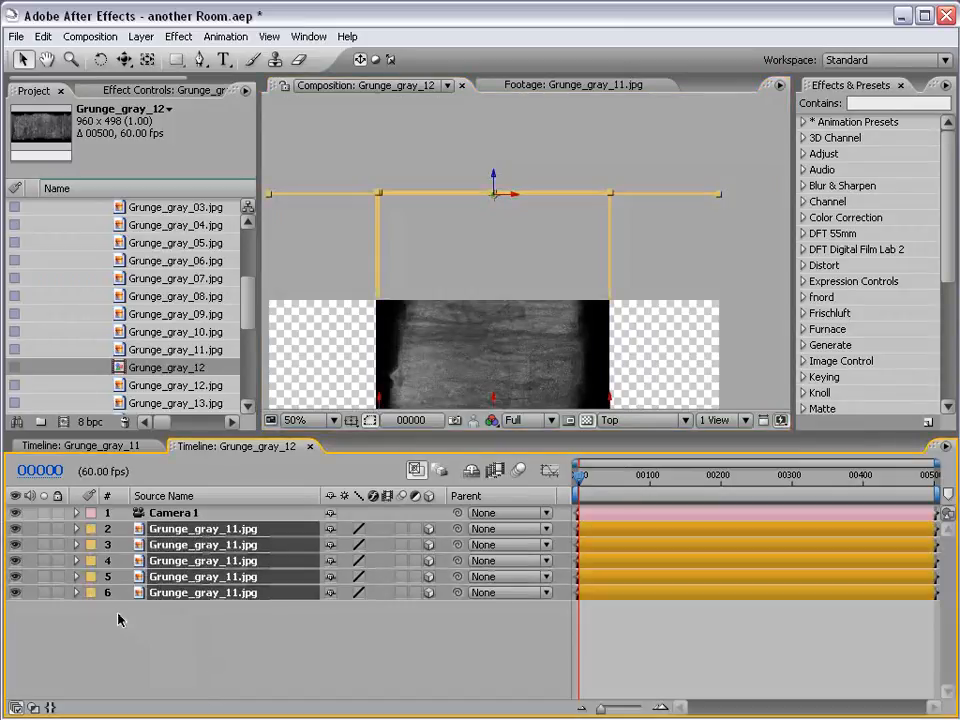
{"action": "left_click", "coordinate": [118, 679]}
Return to the Active Camera view, enlarge the back wall slightly and nudge it down to close the gap at the floor
{"action": "key", "text": "h"}
{"action": "left_click_drag", "start_coordinate": [493, 333], "coordinate": [536, 221]}
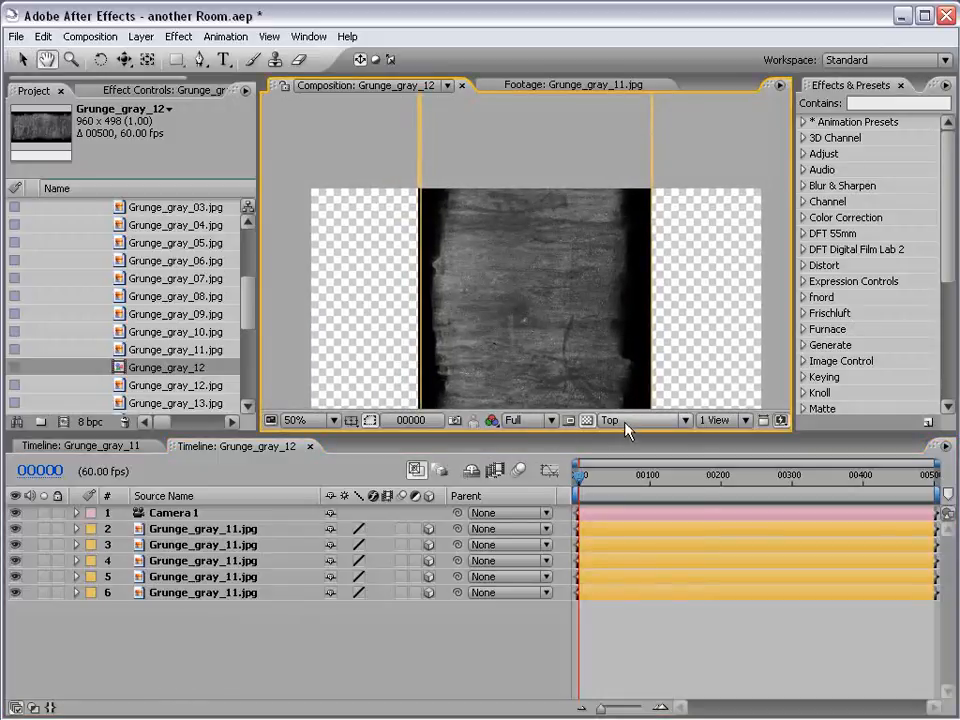
{"action": "left_click", "coordinate": [628, 420]}
{"action": "left_click", "coordinate": [625, 440]}
{"action": "left_click_drag", "start_coordinate": [577, 341], "coordinate": [577, 320]}
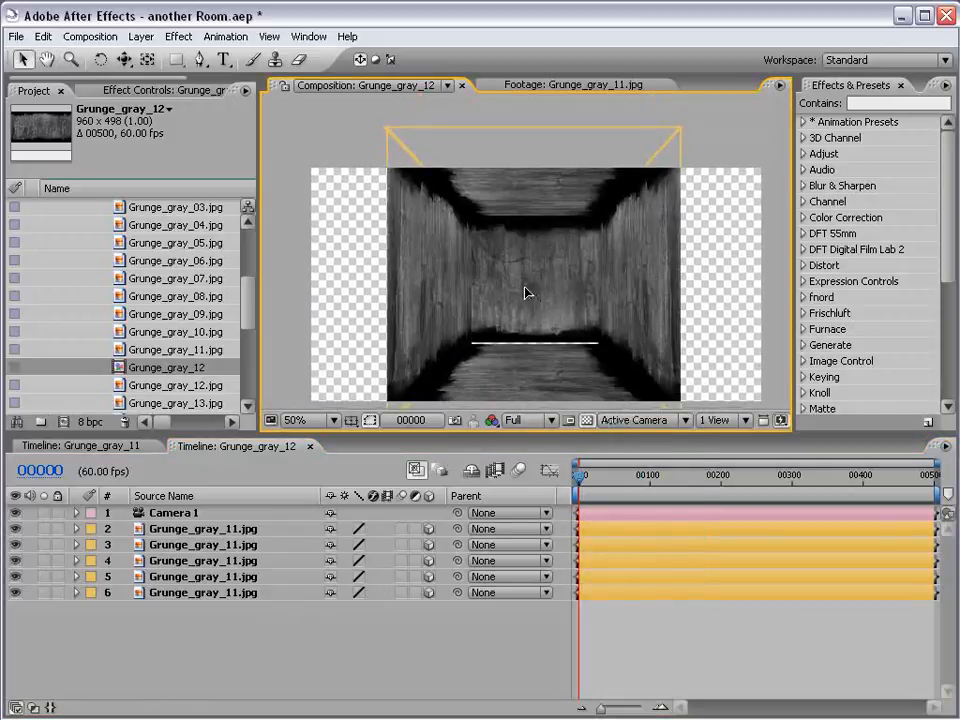
{"action": "left_click", "coordinate": [535, 284]}
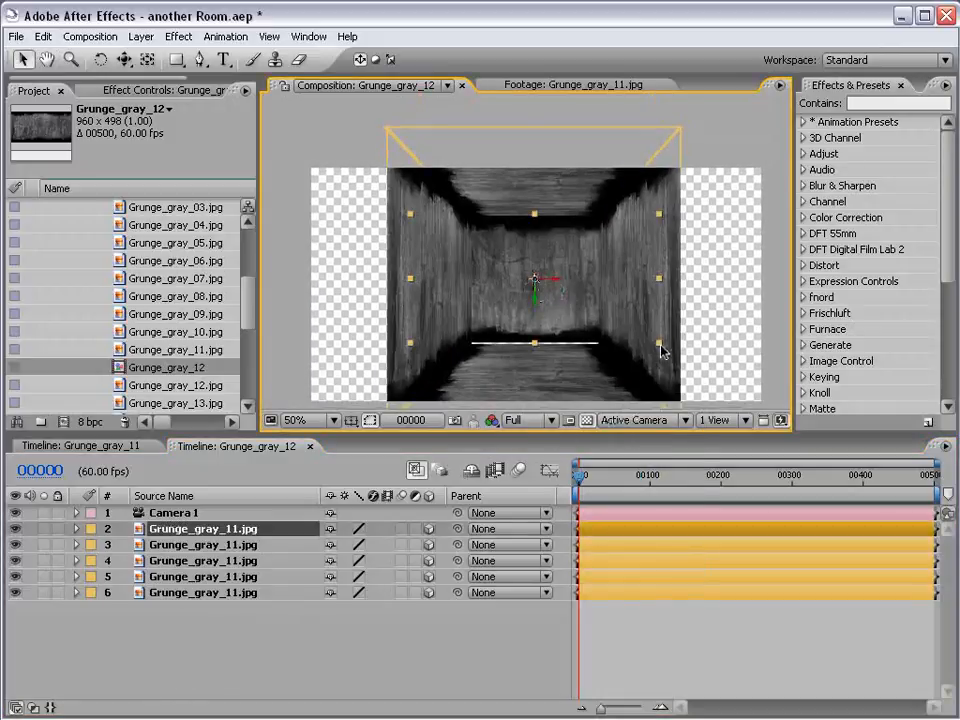
{"action": "left_click_drag", "start_coordinate": [659, 344], "coordinate": [663, 347]}
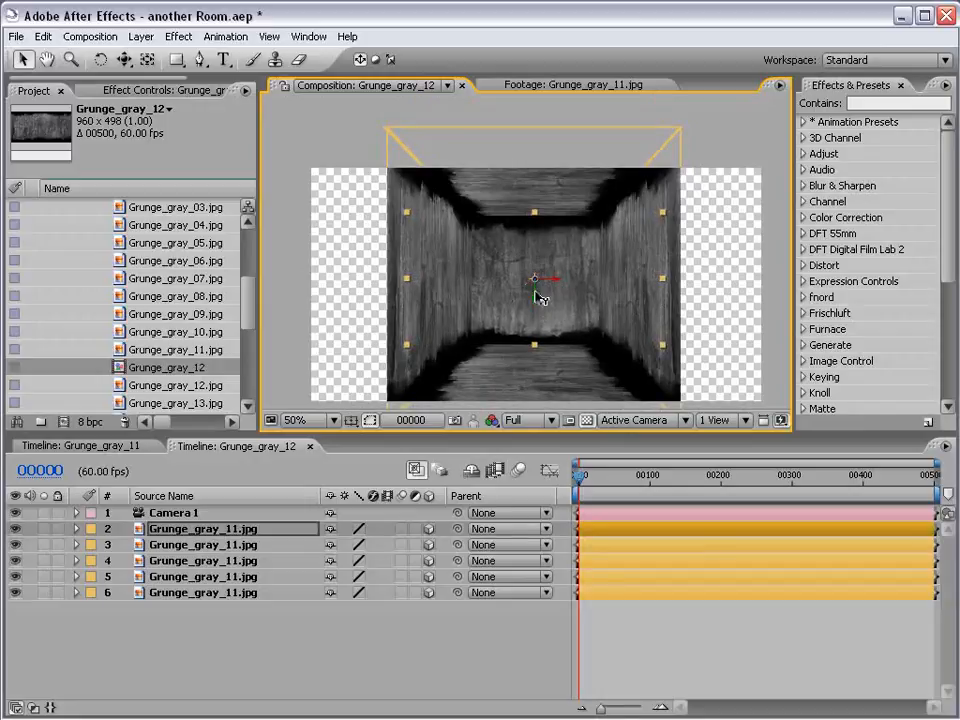
{"action": "left_click_drag", "start_coordinate": [535, 293], "coordinate": [535, 295]}
{"action": "key", "text": "F2"}
{"action": "key", "text": "space"}
{"action": "left_click_drag", "start_coordinate": [565, 333], "coordinate": [547, 298]}
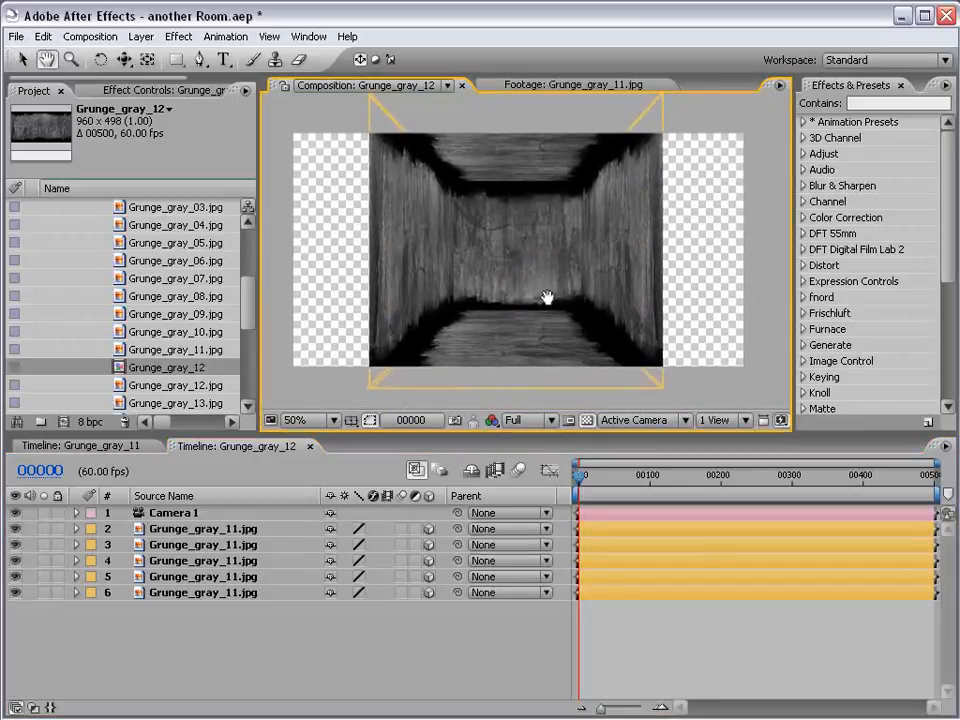
Start a new point light named Light 1 with an intensity of 150%
{"action": "left_click", "coordinate": [141, 37]}
{"action": "mouse_move", "coordinate": [152, 56]}
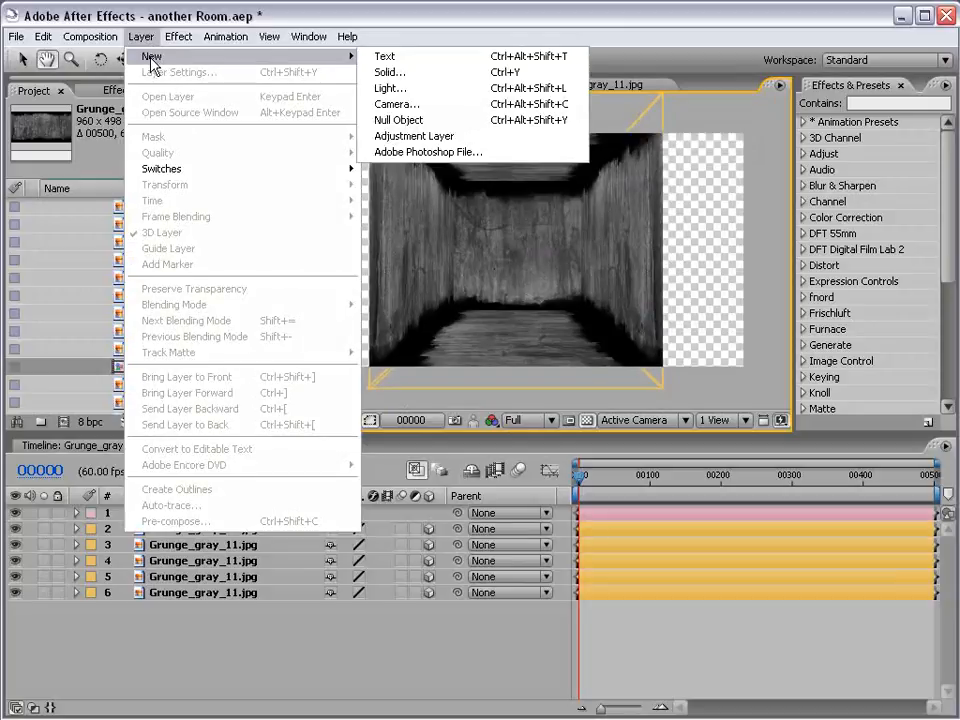
{"action": "left_click", "coordinate": [391, 92]}
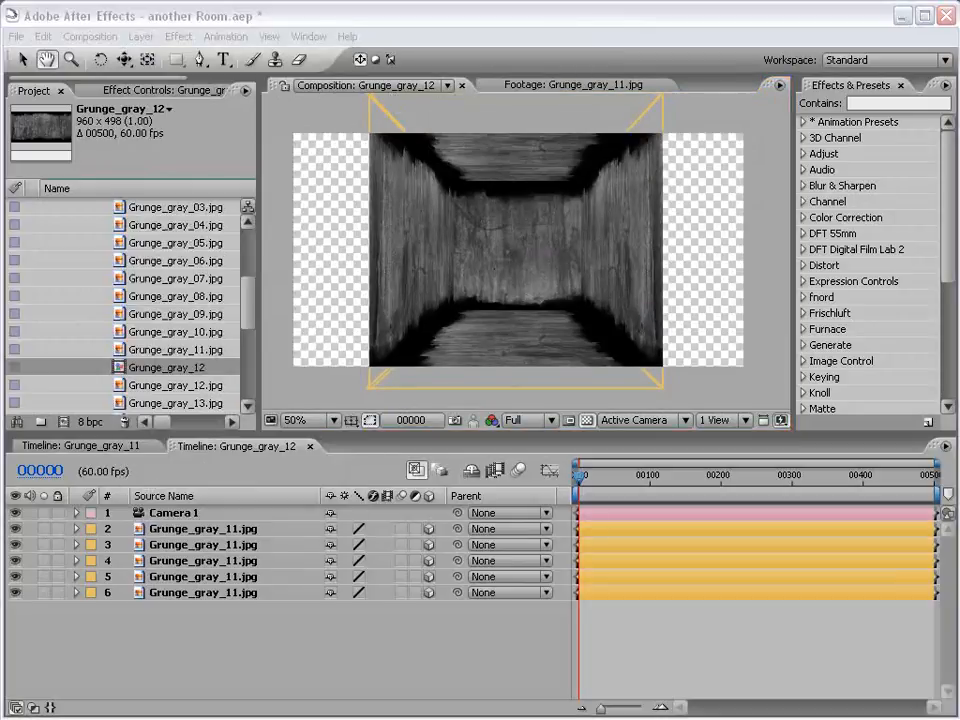
{"action": "left_click_drag", "start_coordinate": [772, 301], "coordinate": [339, 186]}
{"action": "left_click_drag", "start_coordinate": [467, 298], "coordinate": [382, 300]}
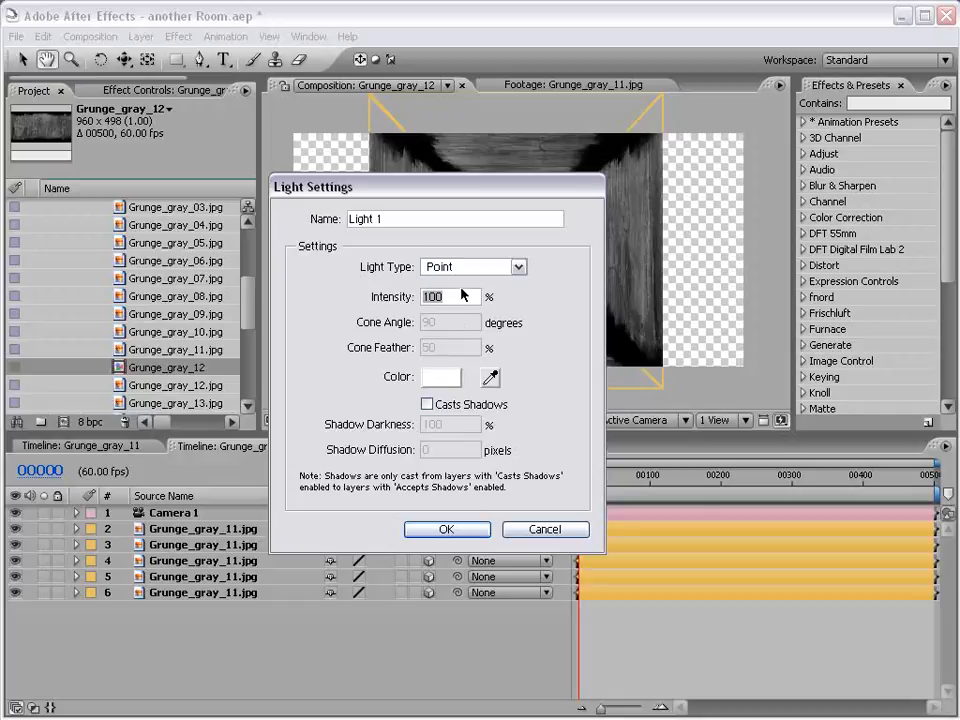
{"action": "type", "text": "150"}
Give the new light the blue colour 3383BB and create it
{"action": "left_click", "coordinate": [441, 378]}
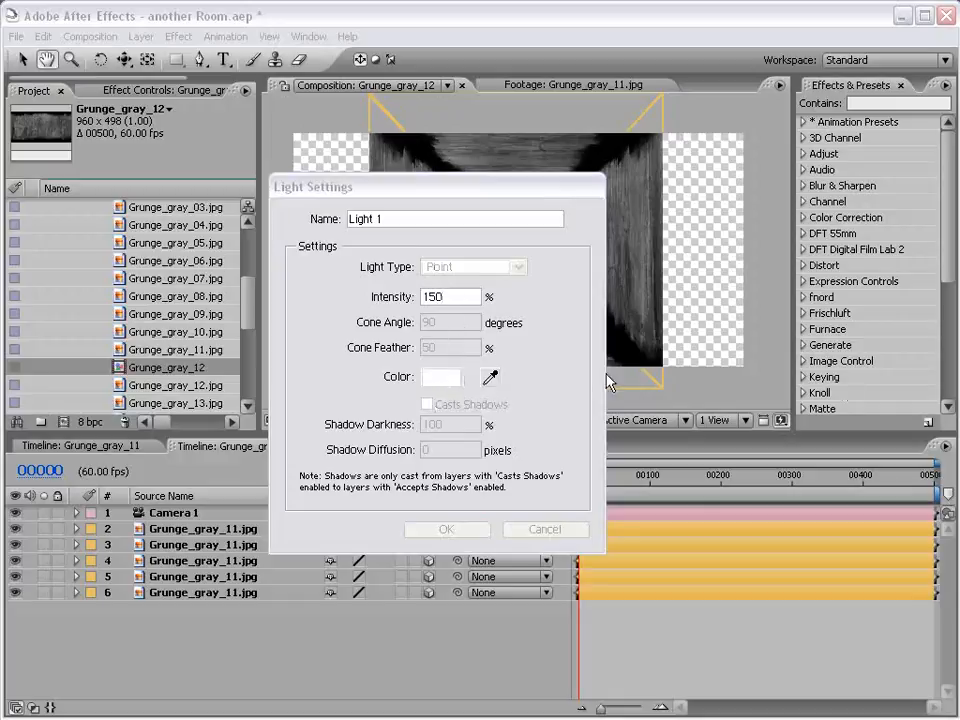
{"action": "left_click", "coordinate": [618, 460]}
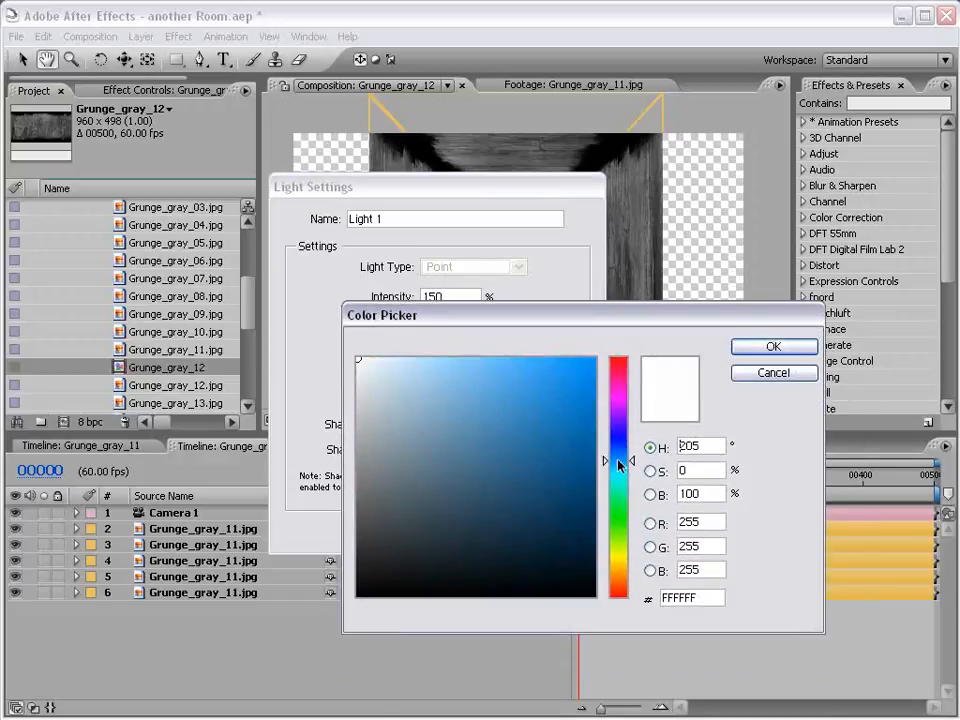
{"action": "left_click", "coordinate": [510, 467]}
{"action": "left_click", "coordinate": [577, 417]}
{"action": "left_click", "coordinate": [540, 434]}
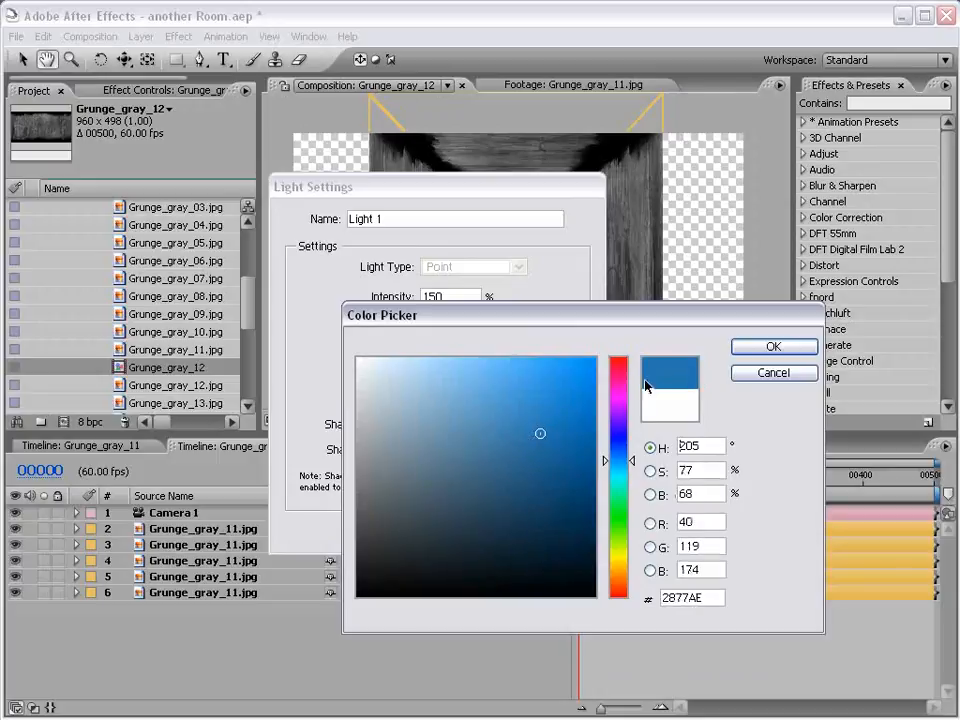
{"action": "left_click", "coordinate": [531, 420]}
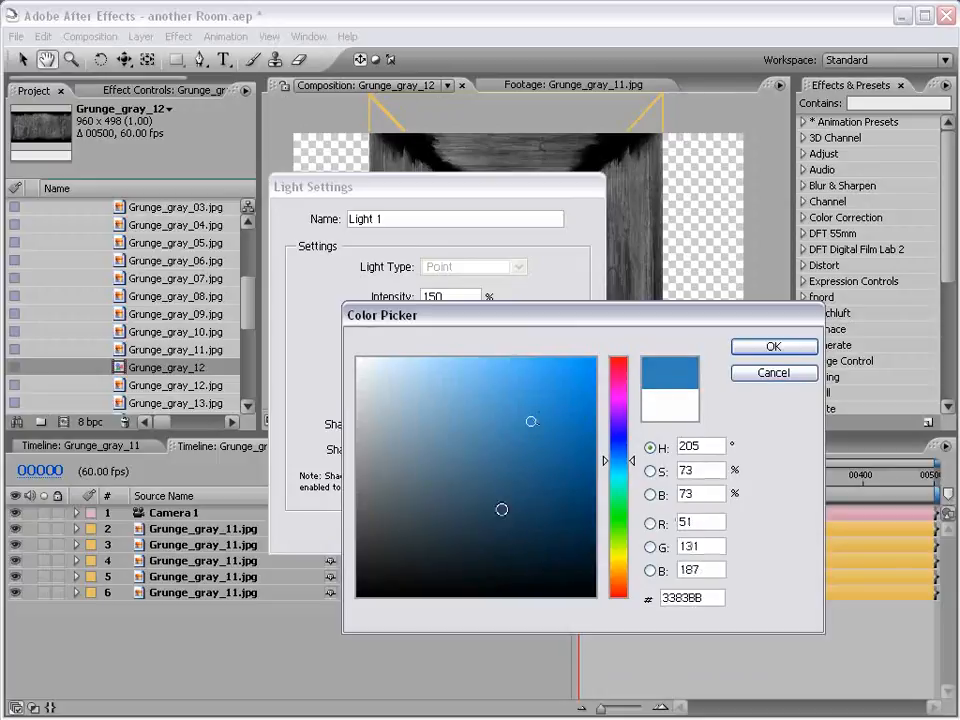
{"action": "left_click", "coordinate": [745, 346]}
{"action": "left_click", "coordinate": [445, 529]}
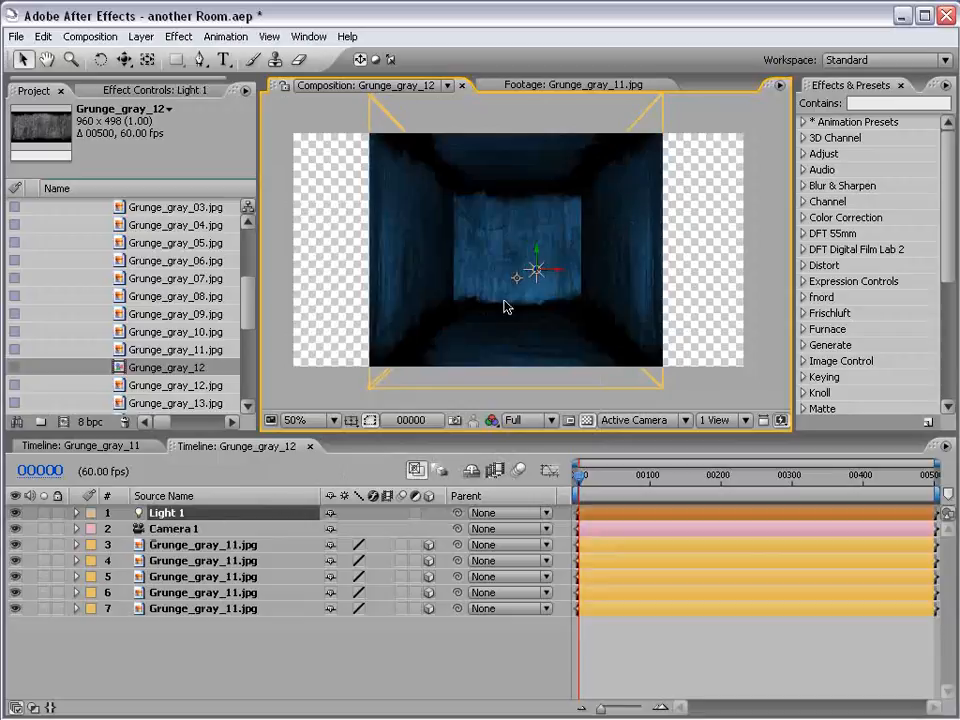
Set Camera 1's zoom to about 710.3 pixels and move the camera in along Z until the tunnel fills the frame
{"action": "left_click", "coordinate": [76, 528]}
{"action": "left_click_drag", "start_coordinate": [123, 59], "coordinate": [190, 99]}
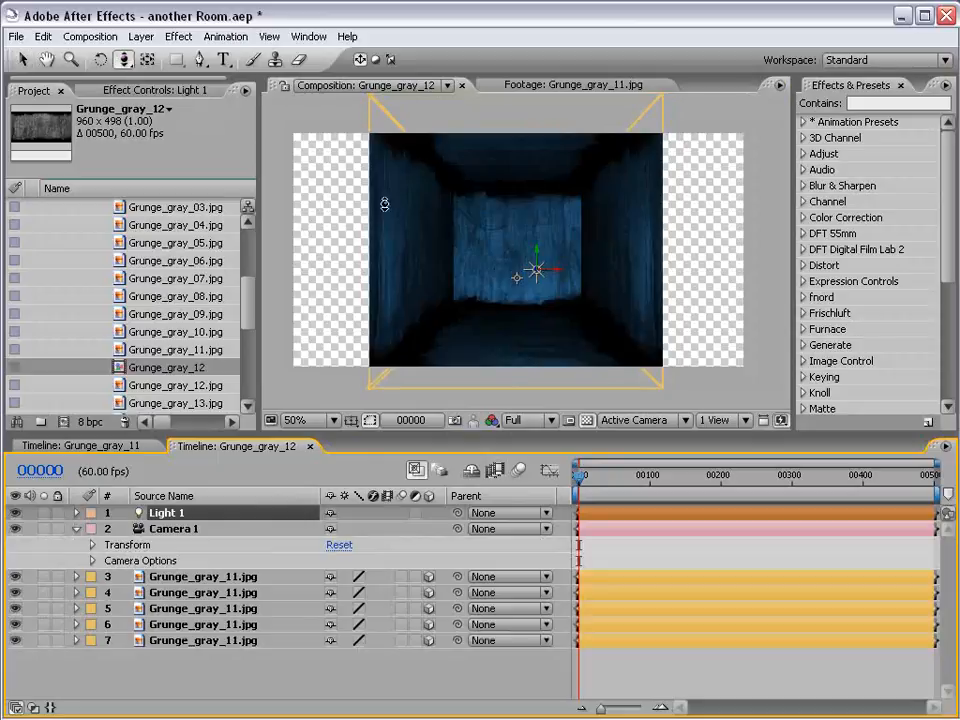
{"action": "left_click_drag", "start_coordinate": [535, 280], "coordinate": [568, 248]}
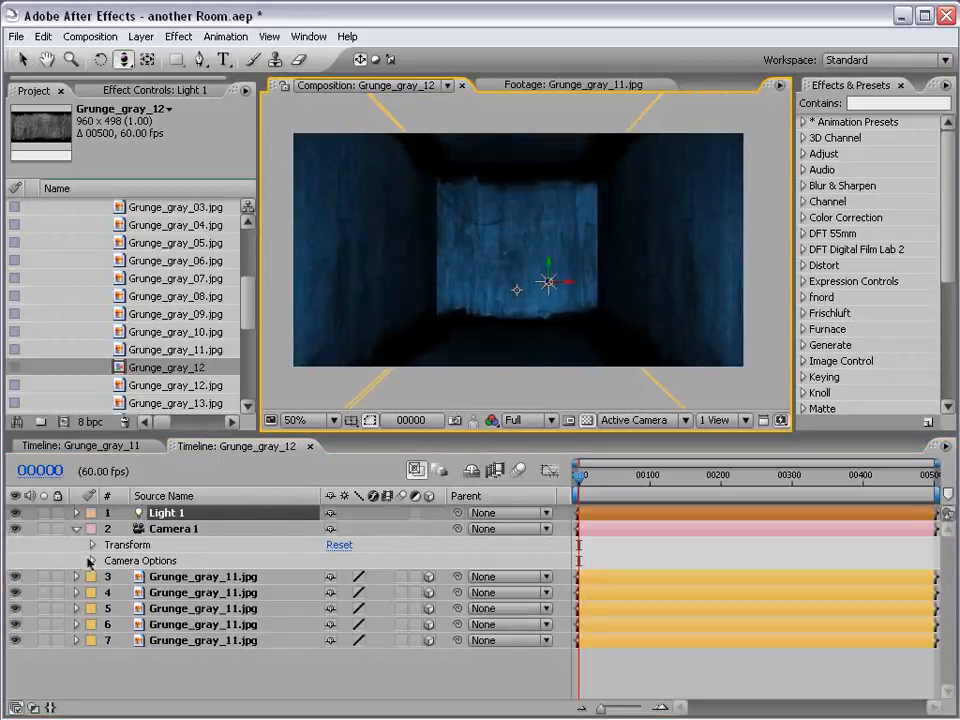
{"action": "left_click", "coordinate": [92, 563]}
{"action": "left_click_drag", "start_coordinate": [336, 577], "coordinate": [131, 578]}
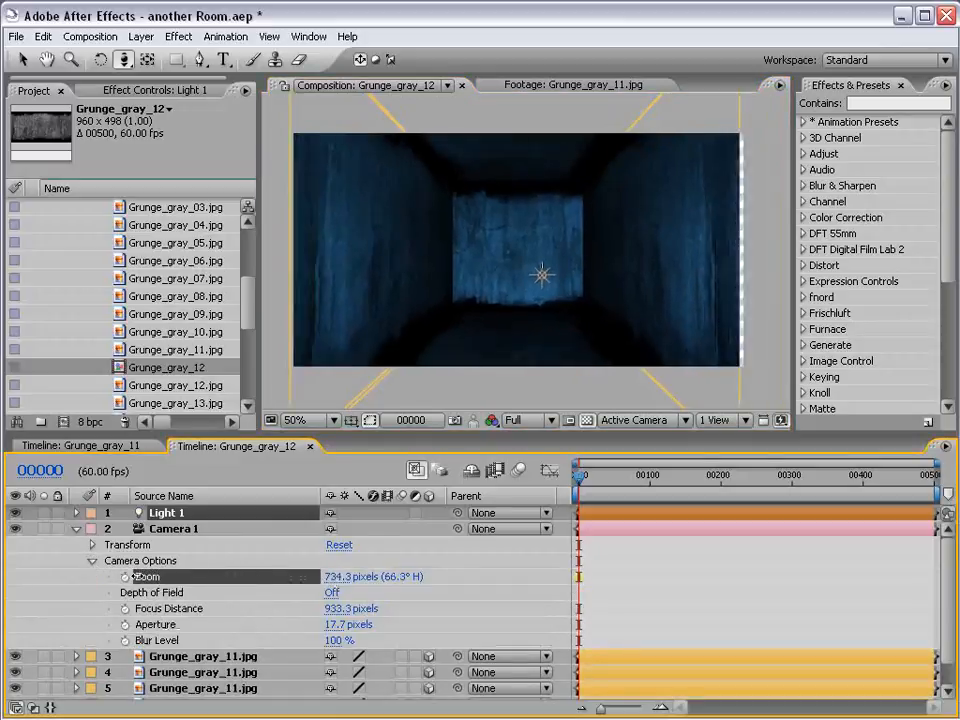
{"action": "left_click_drag", "start_coordinate": [561, 315], "coordinate": [591, 286]}
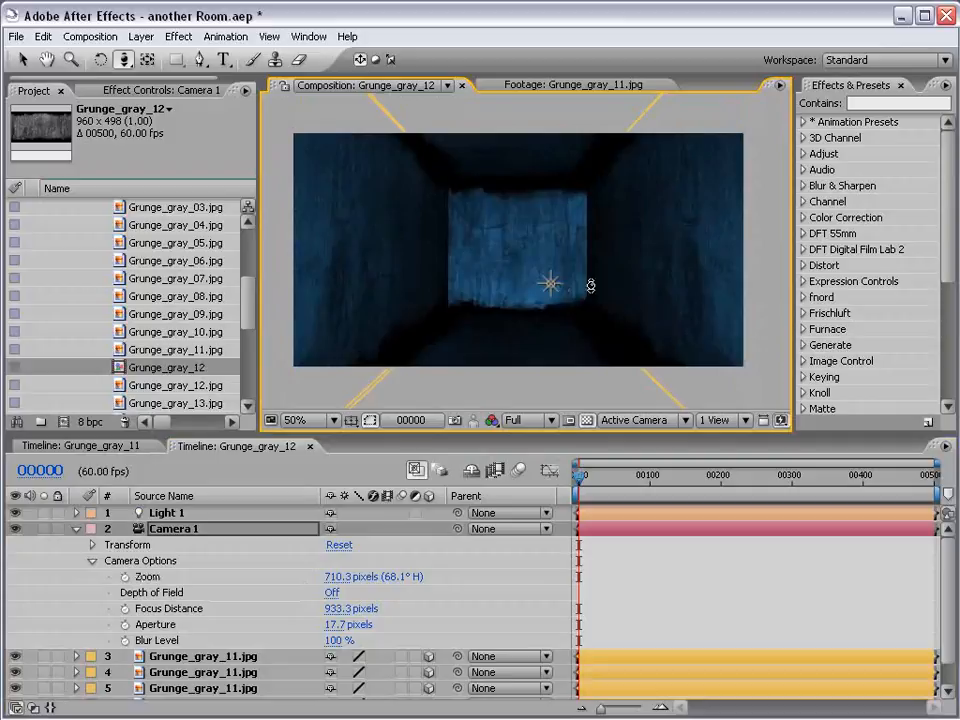
Set Light 1's intensity to 250% and move the light up to a Y position of about 157
{"action": "left_click", "coordinate": [77, 513]}
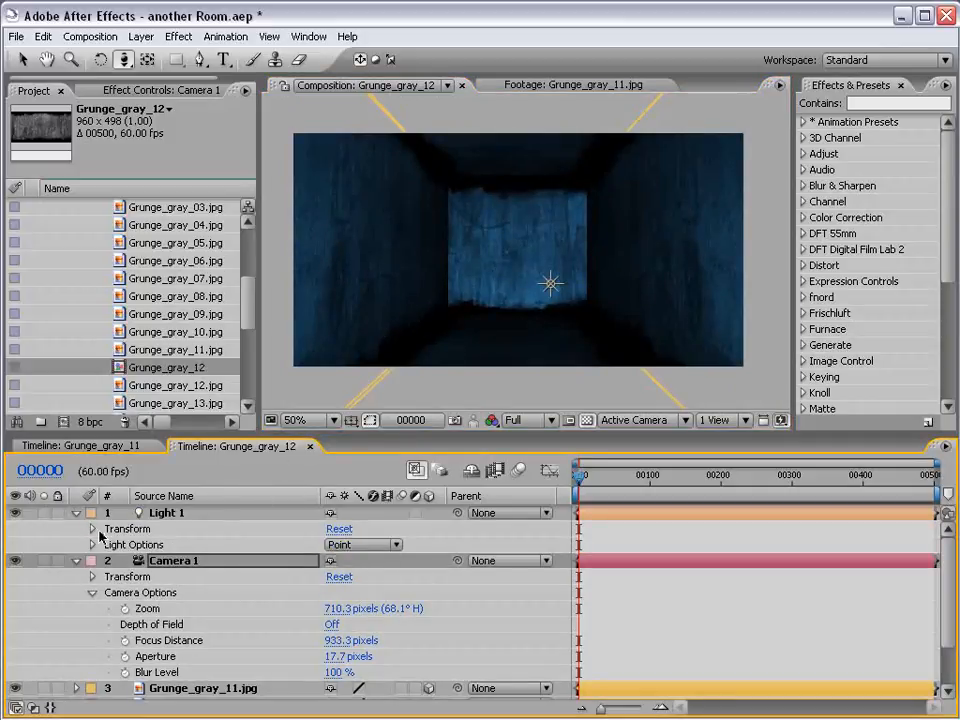
{"action": "left_click", "coordinate": [130, 513]}
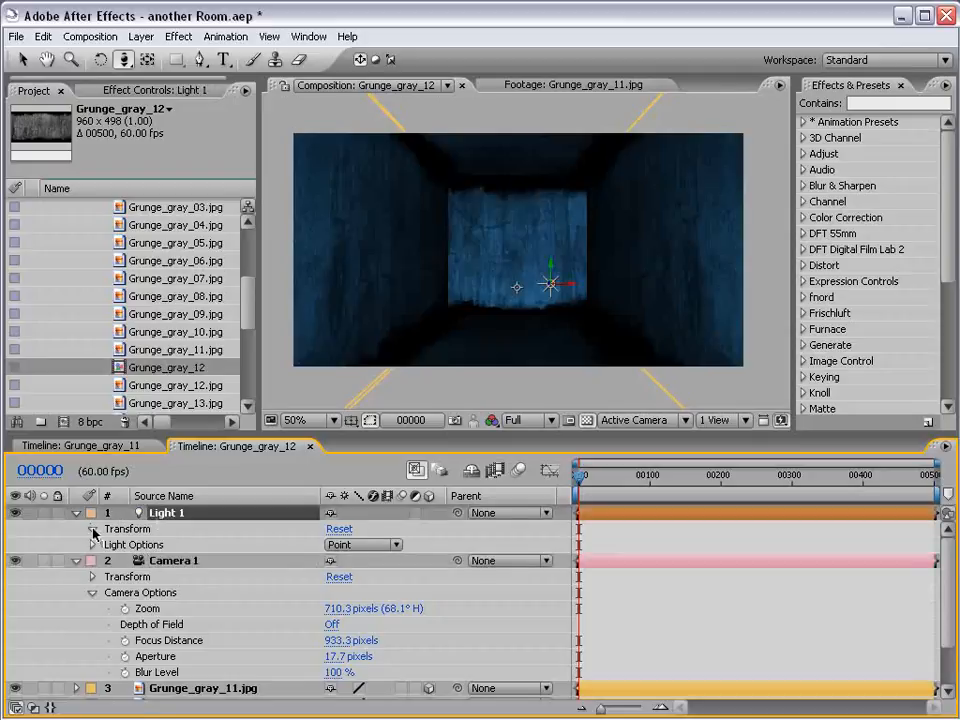
{"action": "left_click", "coordinate": [92, 529]}
{"action": "left_click", "coordinate": [92, 561]}
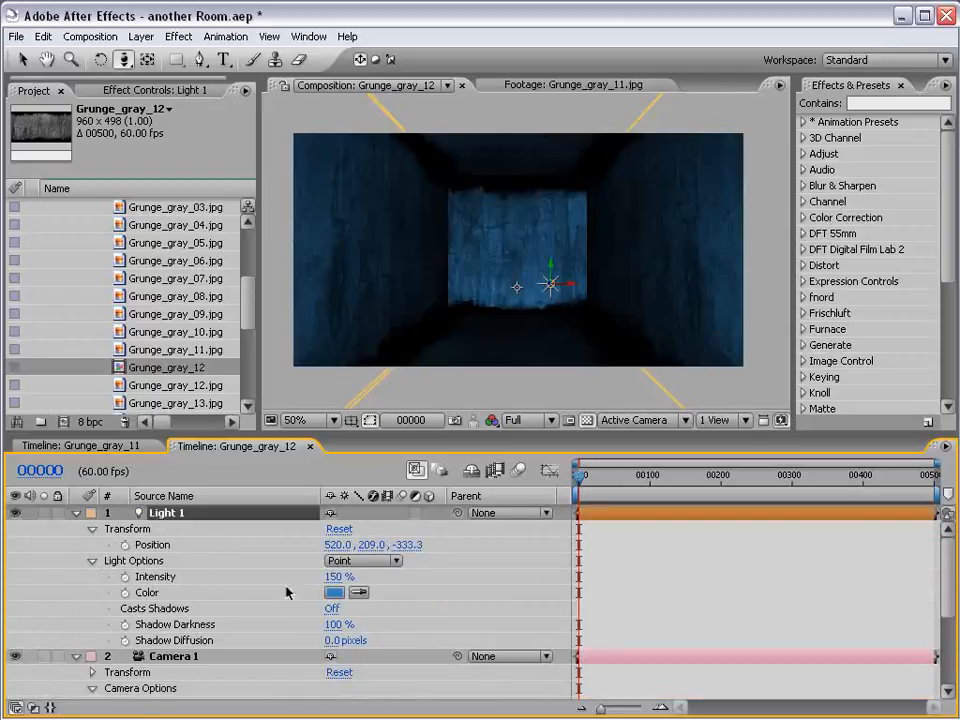
{"action": "left_click_drag", "start_coordinate": [336, 577], "coordinate": [406, 558]}
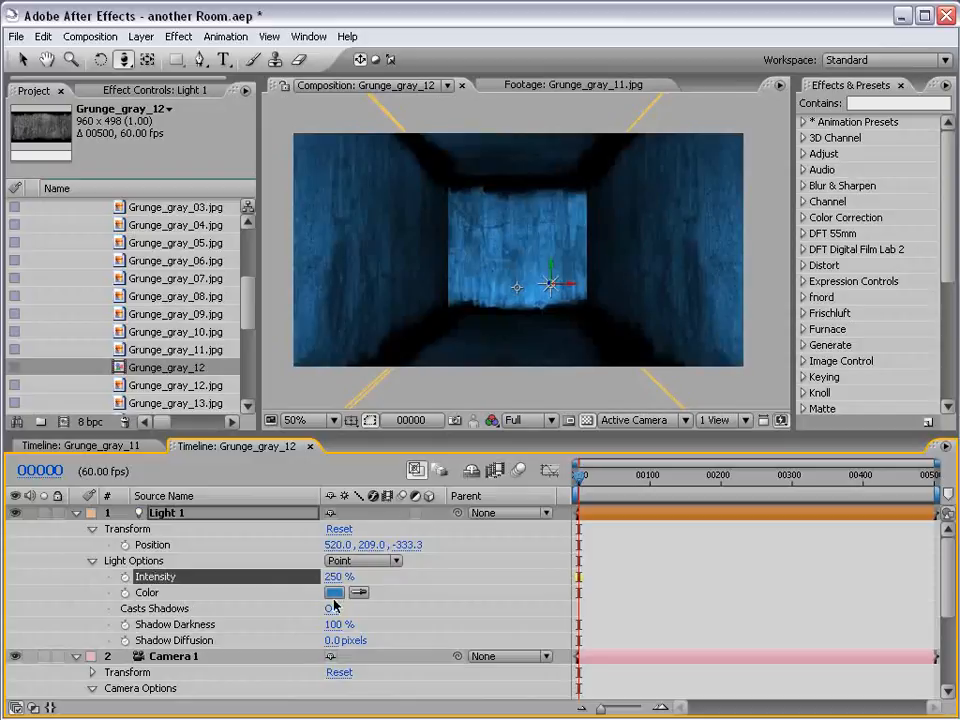
{"action": "key", "text": "v"}
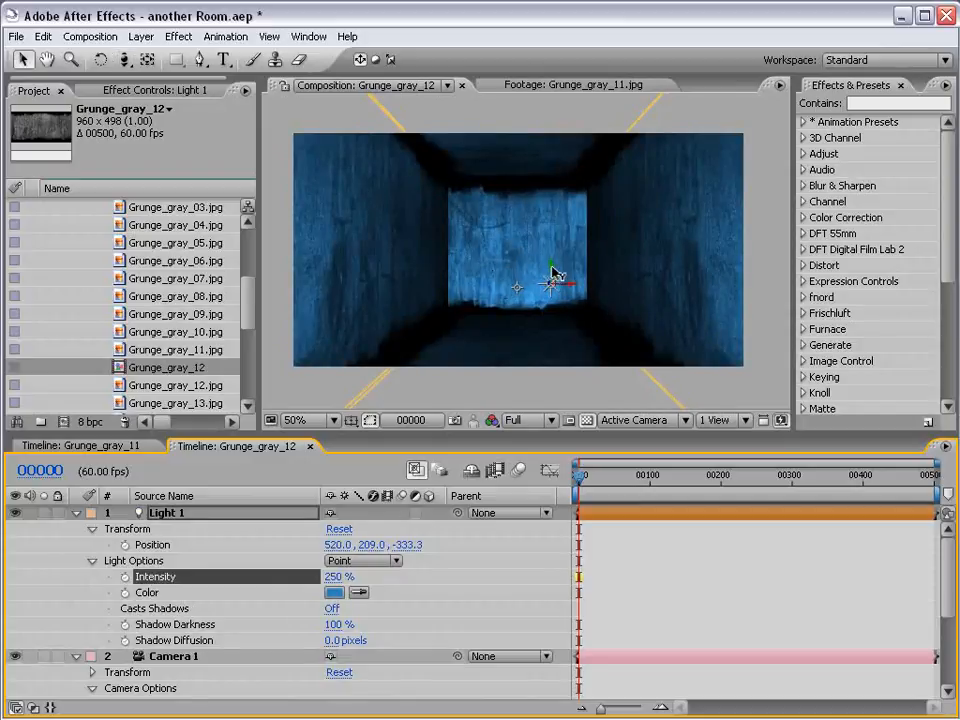
{"action": "left_click_drag", "start_coordinate": [553, 272], "coordinate": [552, 244]}
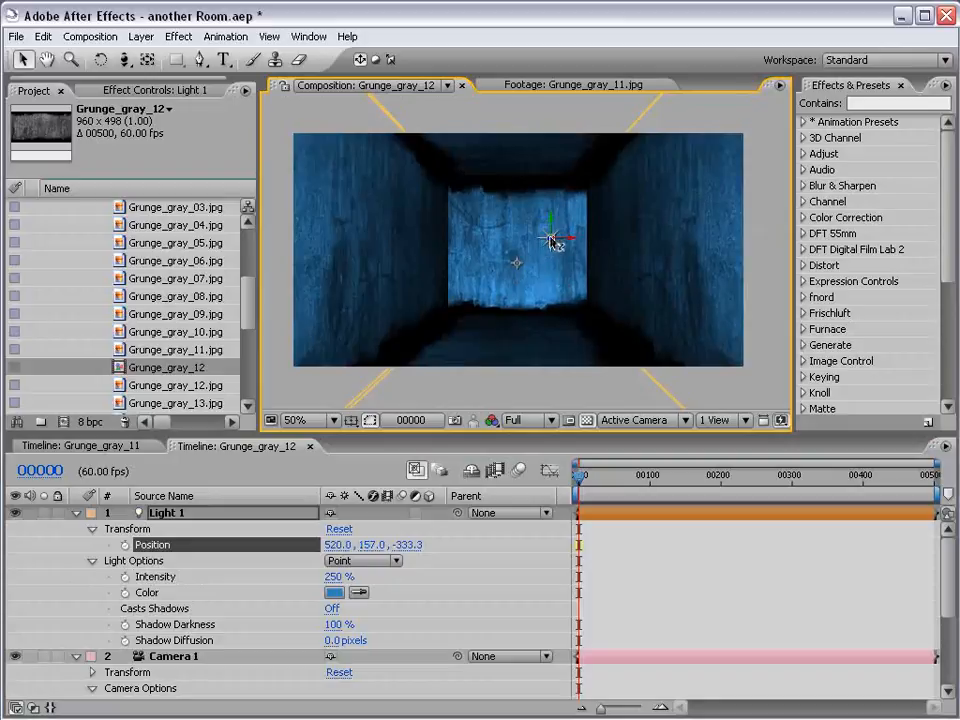
Collapse the properties of the Light 1 and Camera 1 layers
{"action": "left_click", "coordinate": [76, 512]}
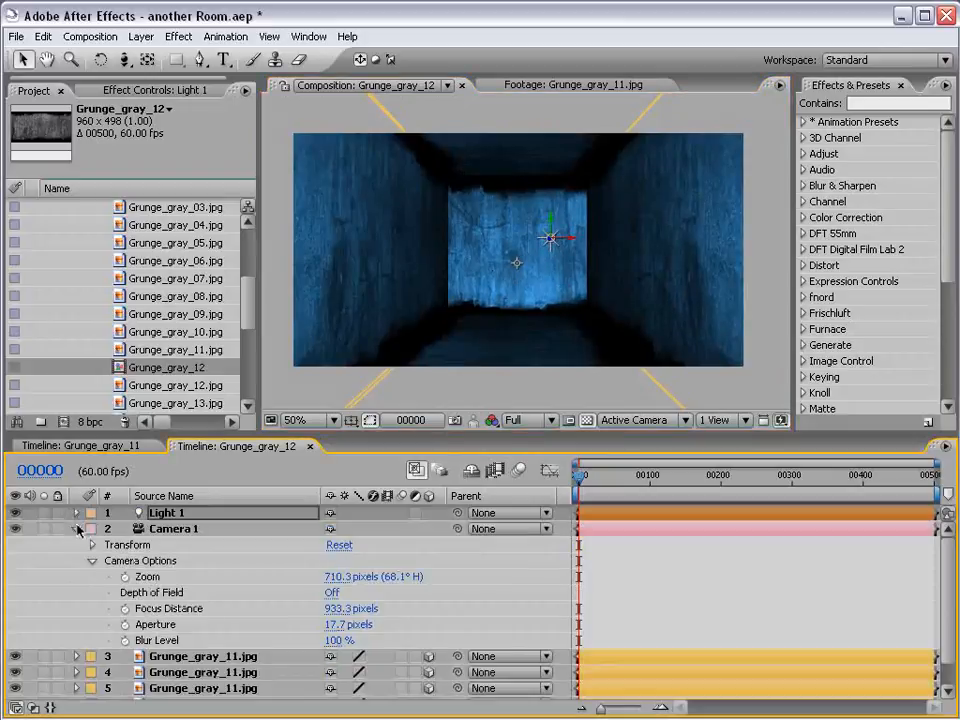
{"action": "left_click", "coordinate": [76, 528]}
{"action": "scroll", "coordinate": [565, 243], "scroll_direction": "down", "scroll_amount": 1}
{"action": "scroll", "coordinate": [565, 243], "scroll_direction": "up", "scroll_amount": 1}
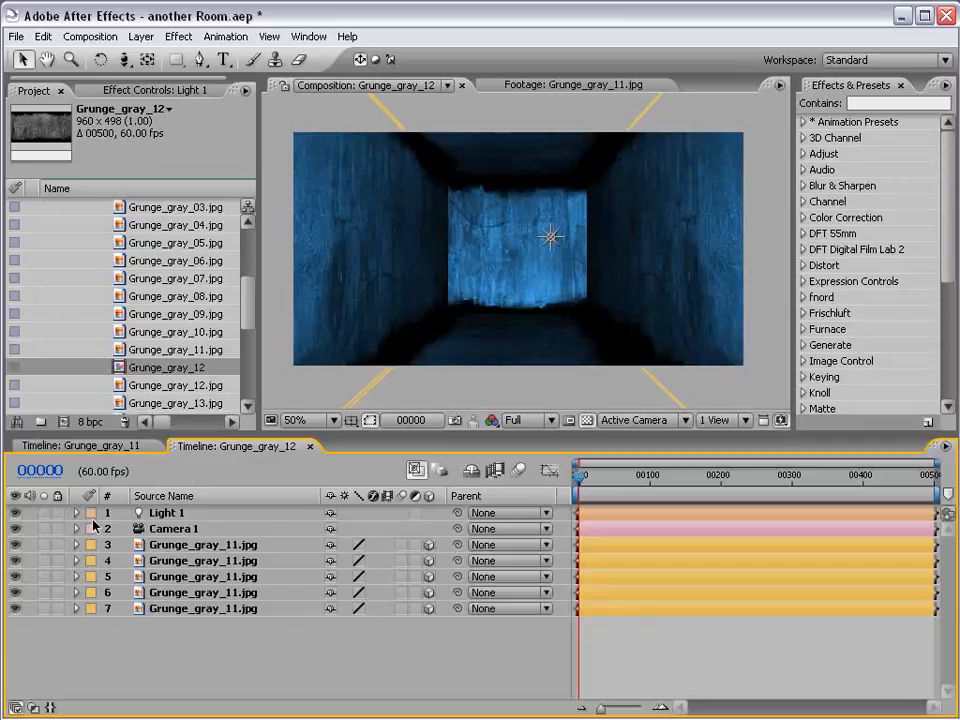
Rename the Grunge_gray_11.jpg layer directly below Camera 1 as Back Wall
{"action": "left_click", "coordinate": [160, 546]}
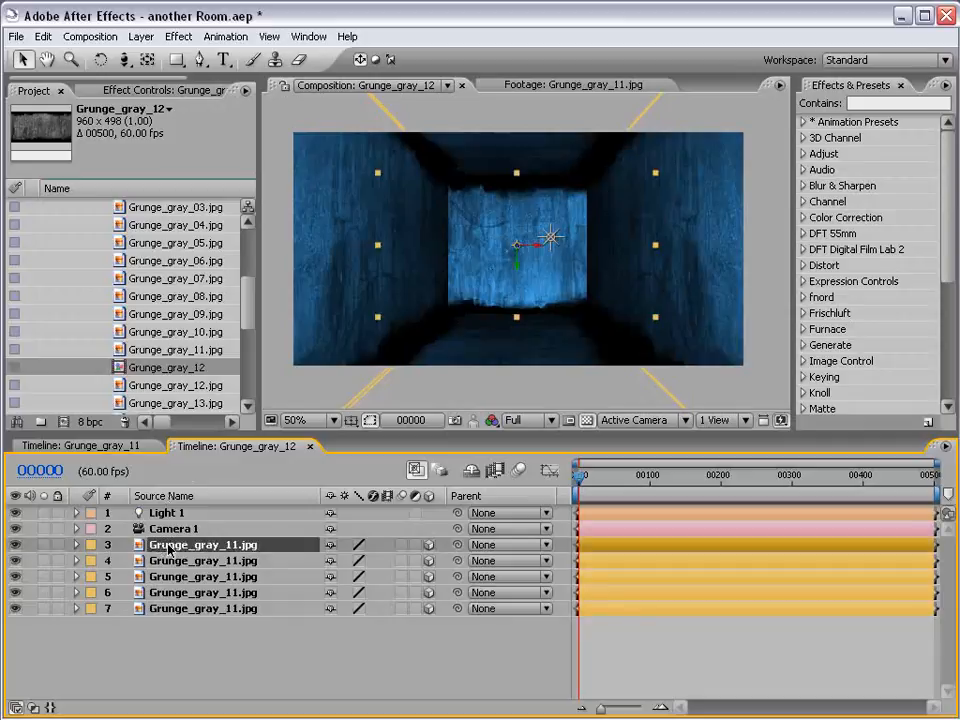
{"action": "key", "text": "Return"}
{"action": "type", "text": "Back Wall"}
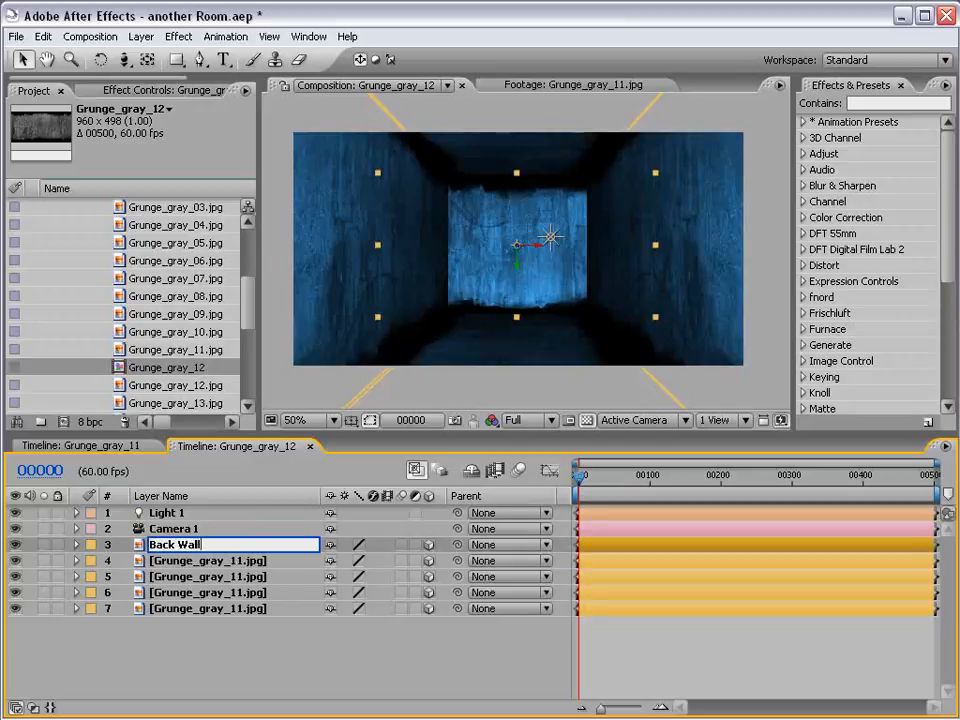
{"action": "key", "text": "Return"}
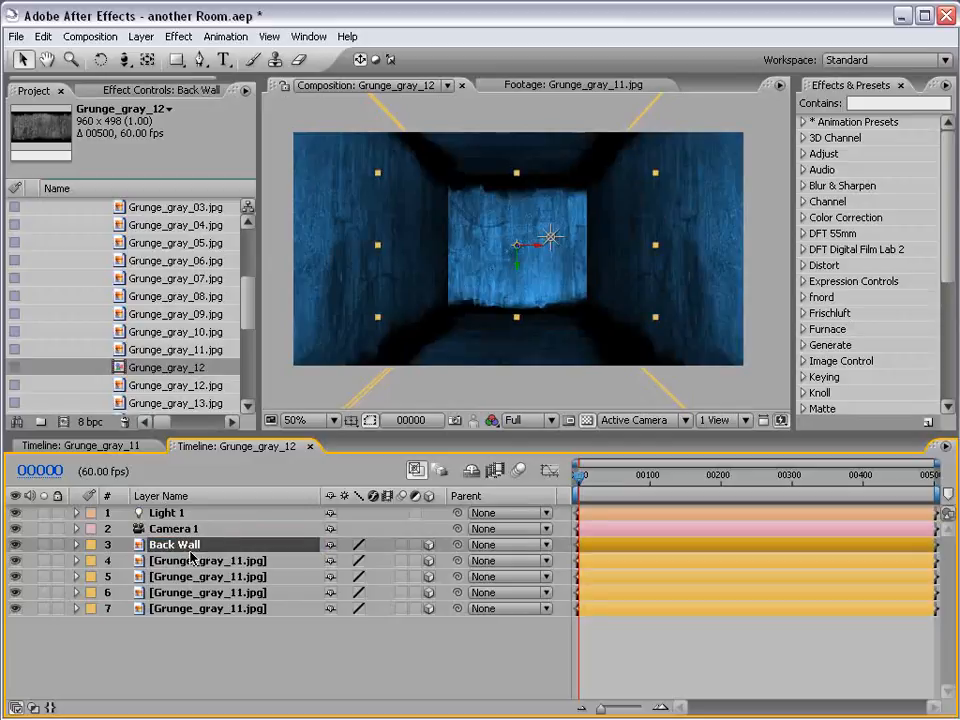
{"action": "key", "text": "Return"}
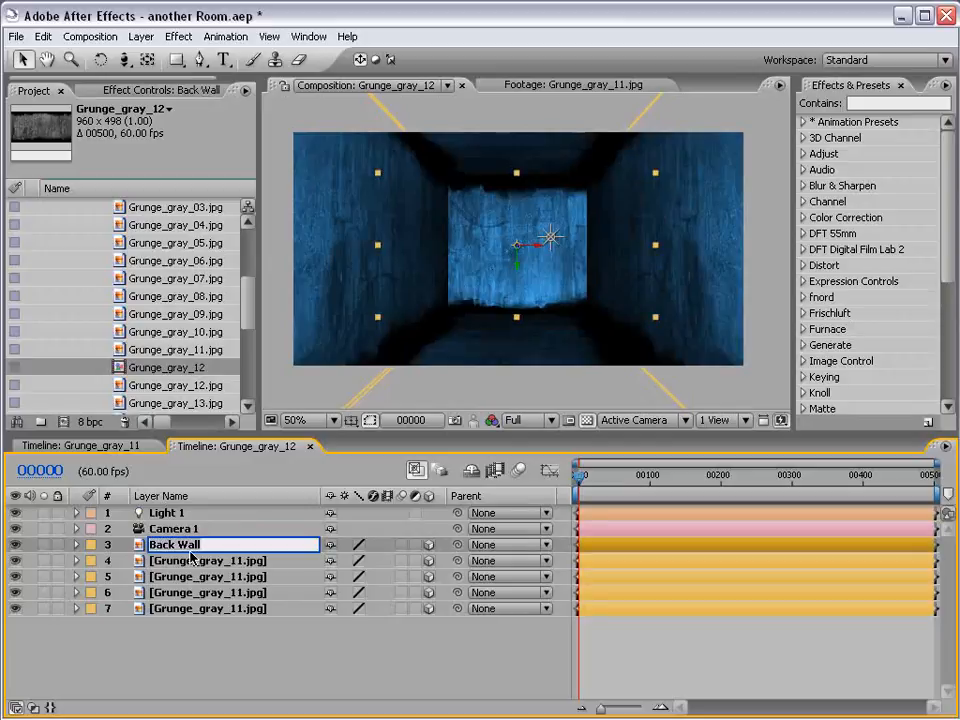
{"action": "left_click", "coordinate": [331, 672]}
{"action": "left_click_drag", "start_coordinate": [44, 471], "coordinate": [135, 476]}
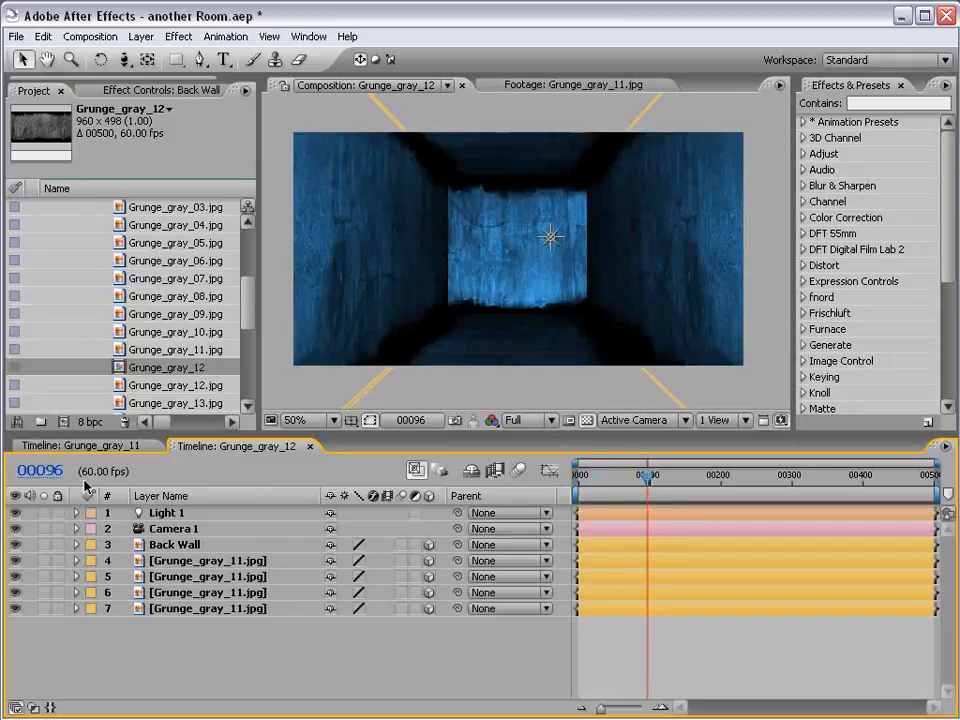
{"action": "left_click_drag", "start_coordinate": [649, 480], "coordinate": [673, 478]}
{"action": "left_click", "coordinate": [42, 476], "text": "ctrl"}
{"action": "left_click", "coordinate": [42, 476], "text": "ctrl"}
{"action": "left_click", "coordinate": [66, 473], "text": "ctrl"}
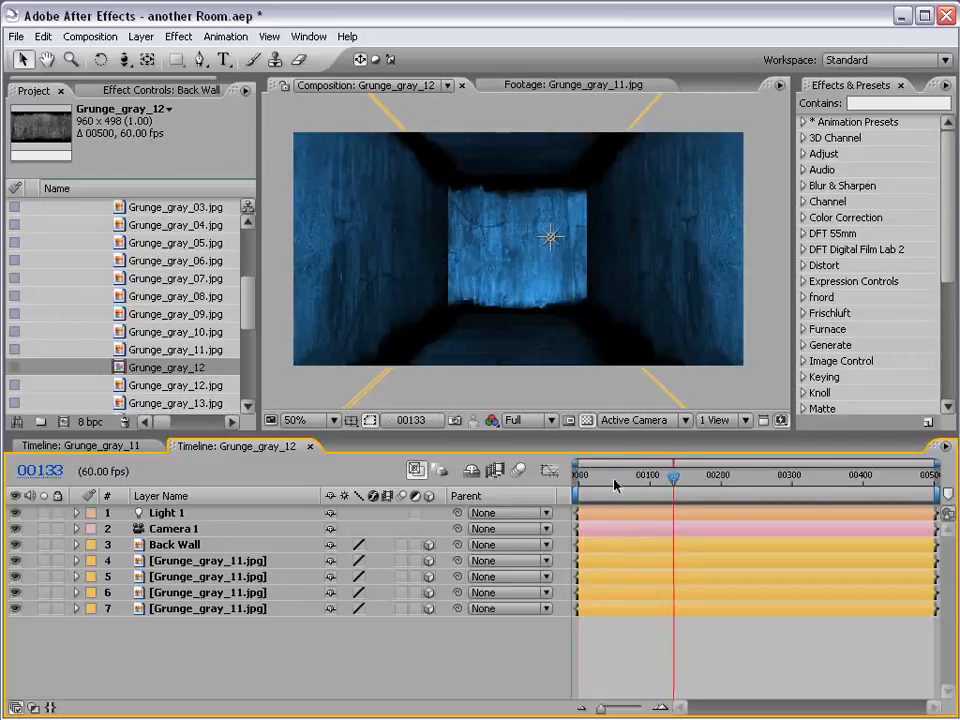
{"action": "left_click", "coordinate": [575, 478]}
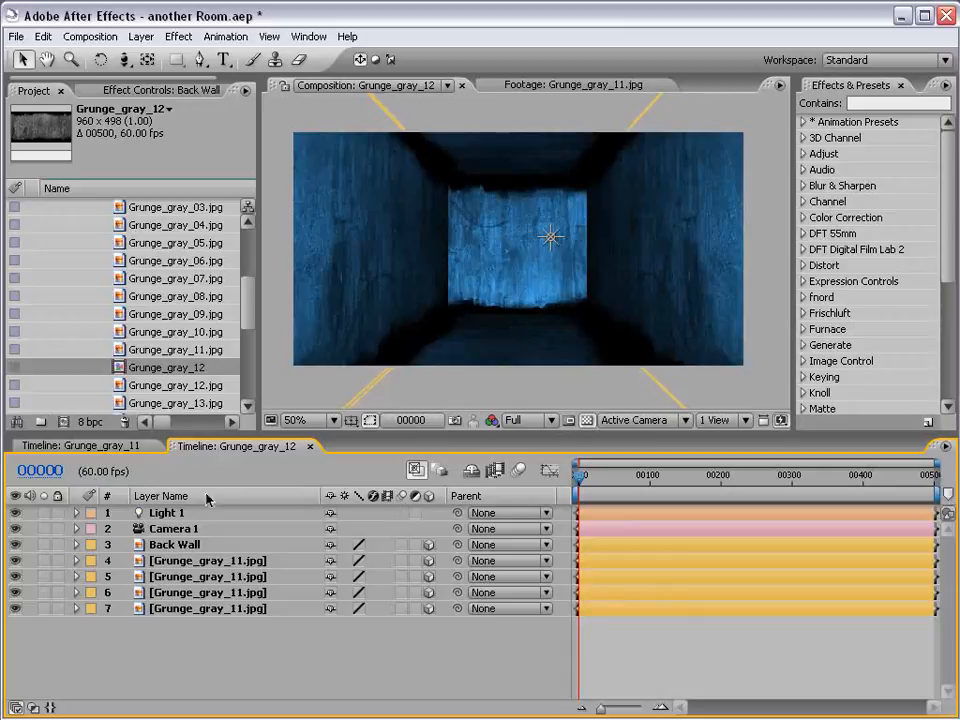
Hide the Back Wall layer and apply the Motion Tile effect to the ceiling layer, layer 4
{"action": "left_click", "coordinate": [175, 544]}
{"action": "left_click", "coordinate": [16, 545]}
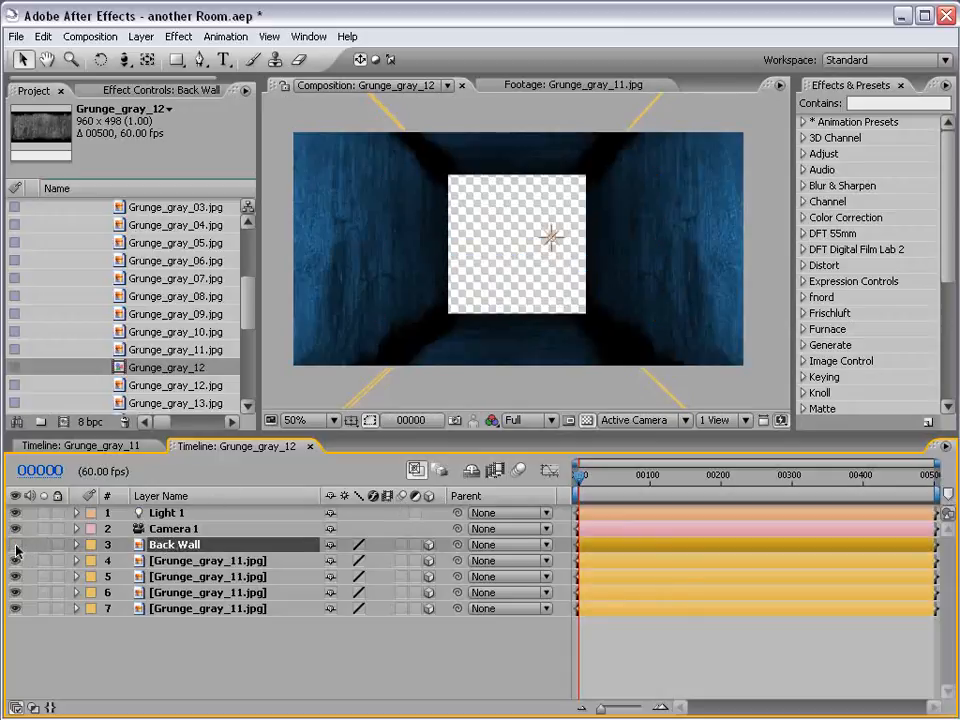
{"action": "left_click", "coordinate": [210, 563]}
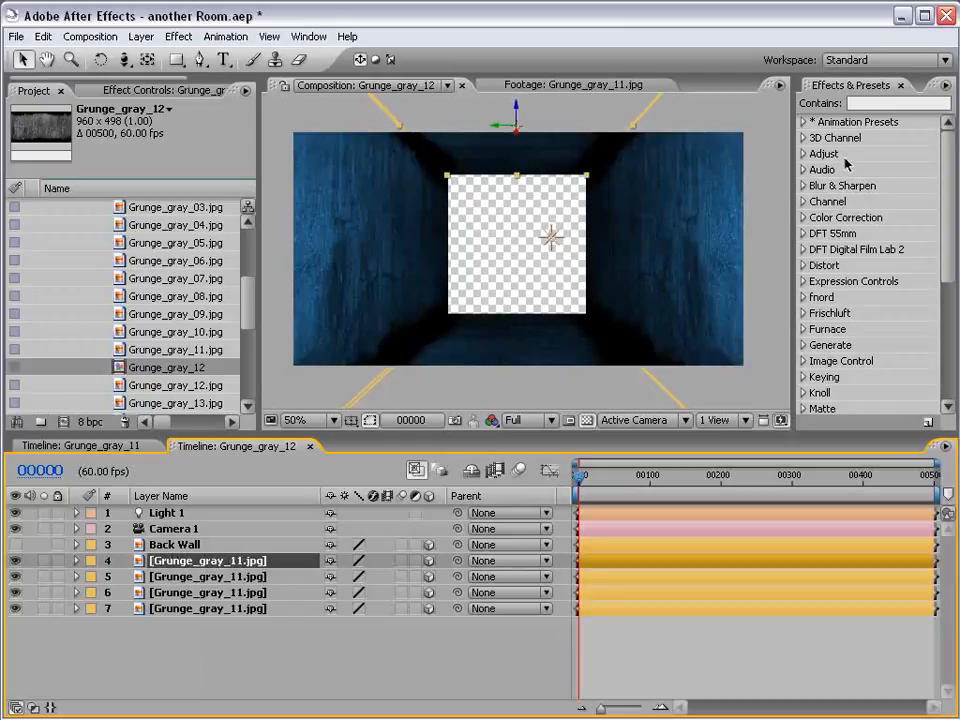
{"action": "left_click", "coordinate": [868, 104]}
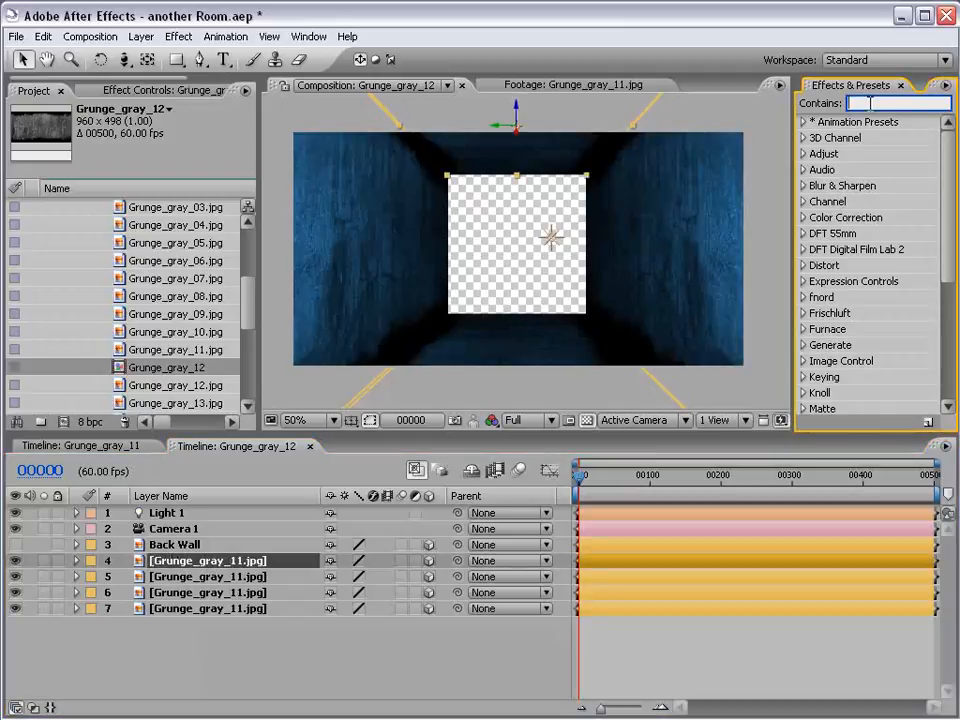
{"action": "type", "text": "motion"}
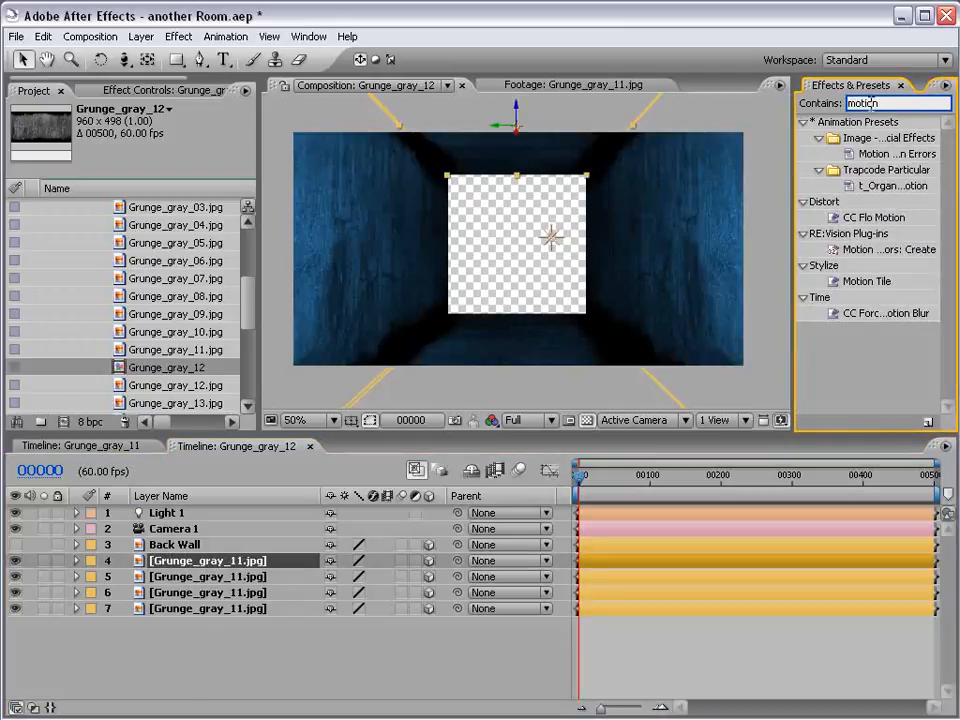
{"action": "left_click", "coordinate": [863, 283]}
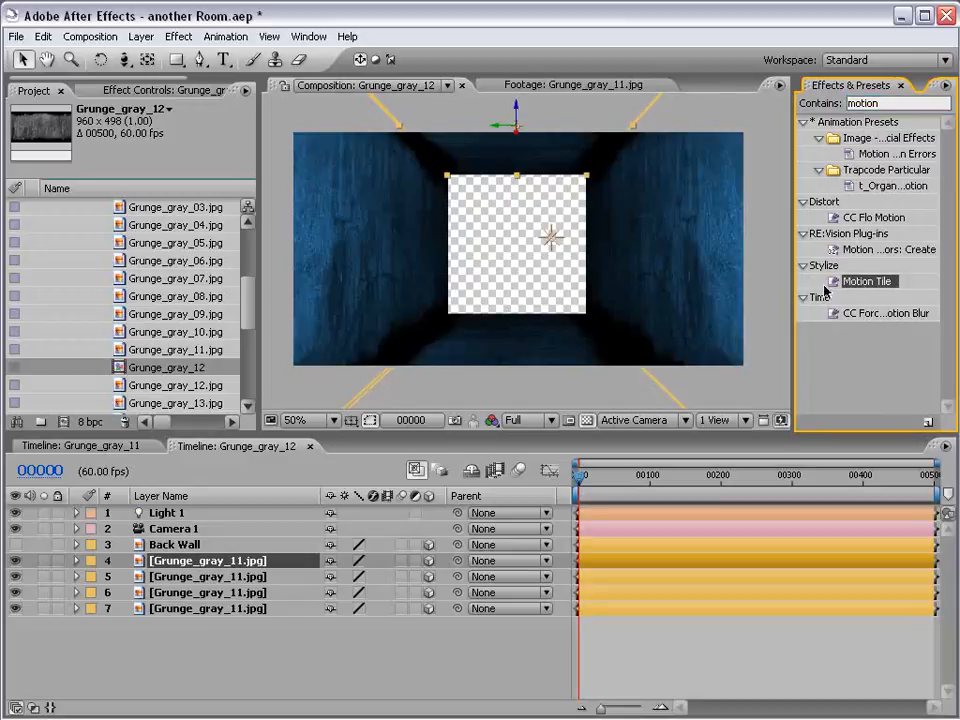
{"action": "left_click_drag", "start_coordinate": [866, 283], "coordinate": [215, 562]}
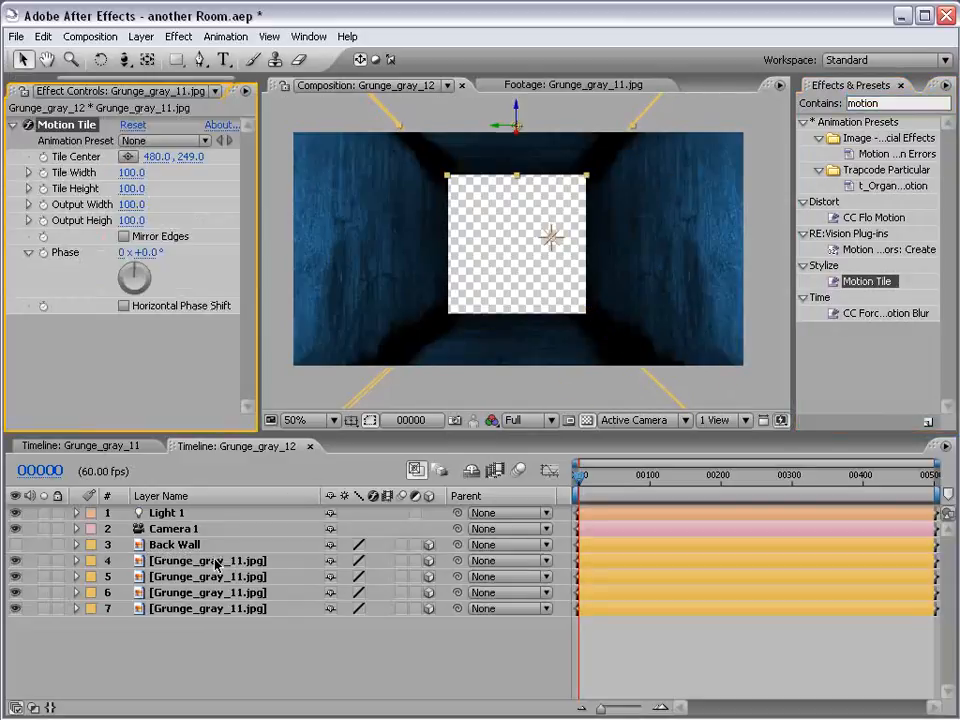
Set the ceiling layer's Motion Tile Output Width to 500
{"action": "left_click", "coordinate": [113, 351]}
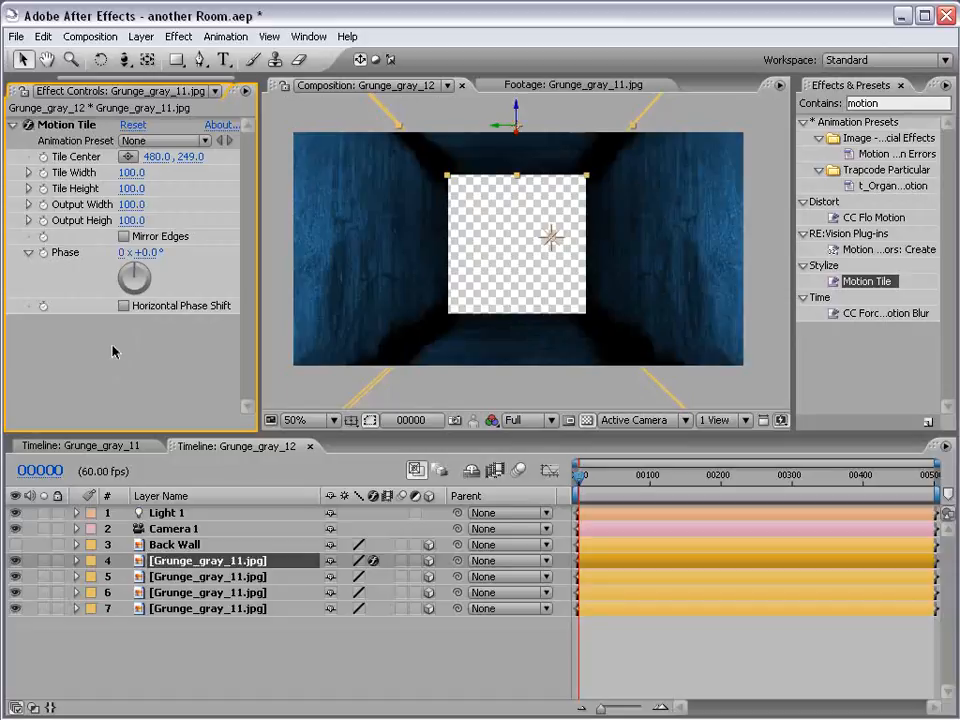
{"action": "left_click", "coordinate": [131, 204]}
{"action": "type", "text": "500"}
{"action": "key", "text": "Return"}
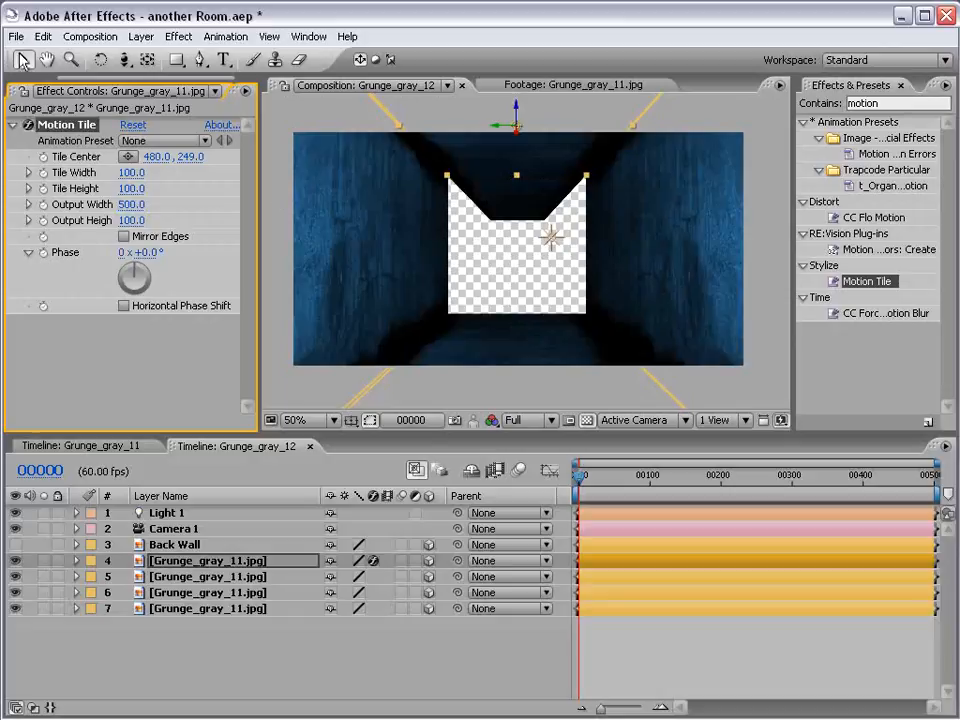
Copy the Motion Tile effect with its 500 output width onto the floor and both side wall layers, layers 5 to 7
{"action": "left_click", "coordinate": [211, 579]}
{"action": "left_click", "coordinate": [204, 608], "text": "shift"}
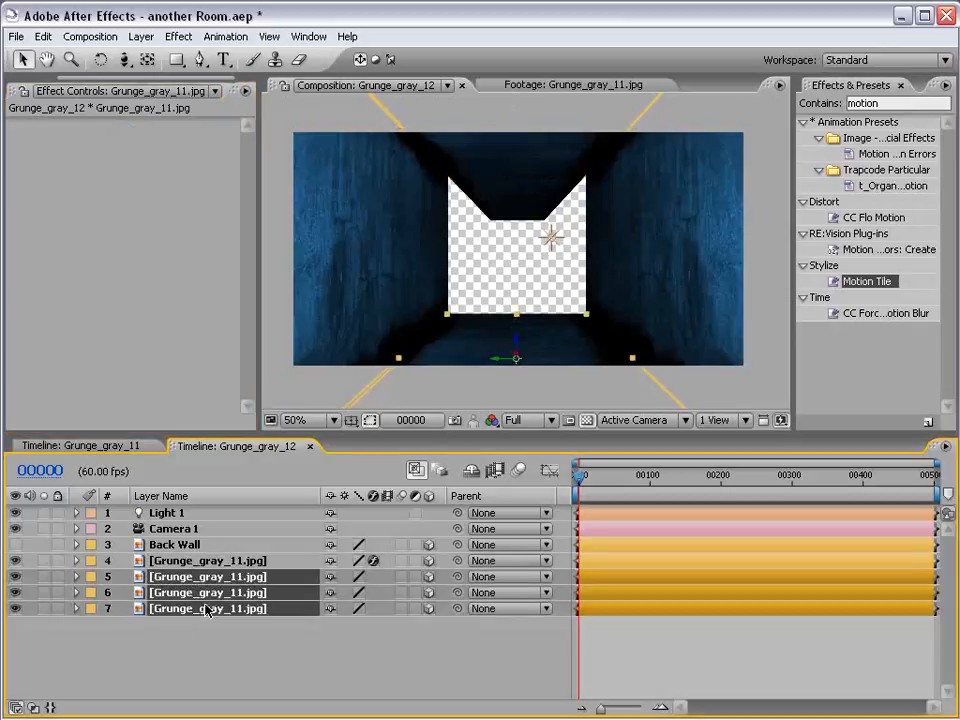
{"action": "left_click_drag", "start_coordinate": [267, 387], "coordinate": [267, 387]}
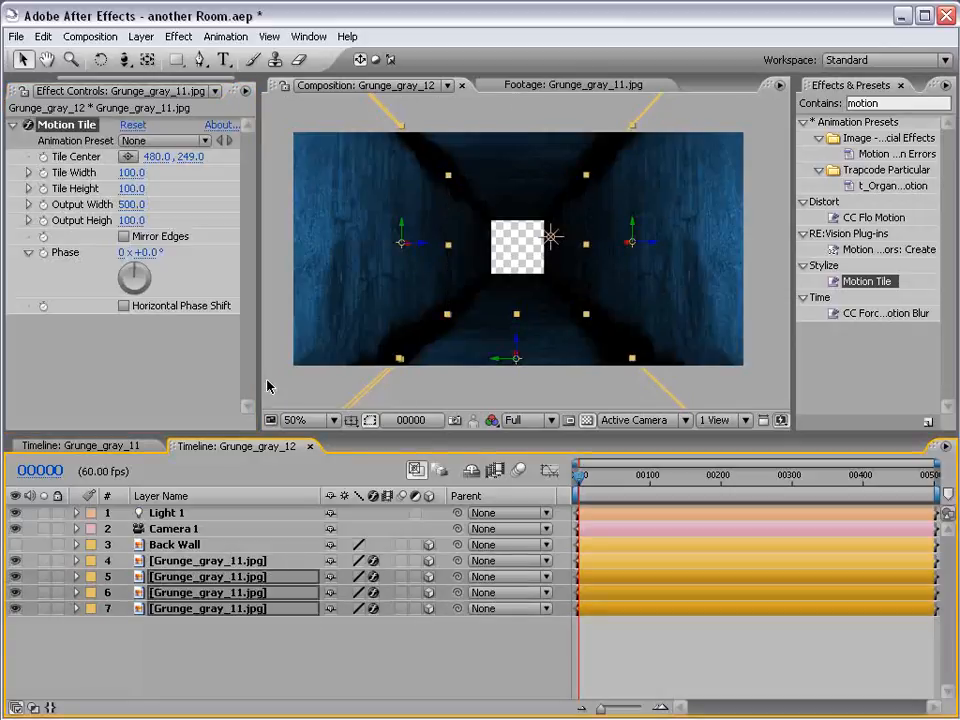
{"action": "left_click", "coordinate": [336, 639]}
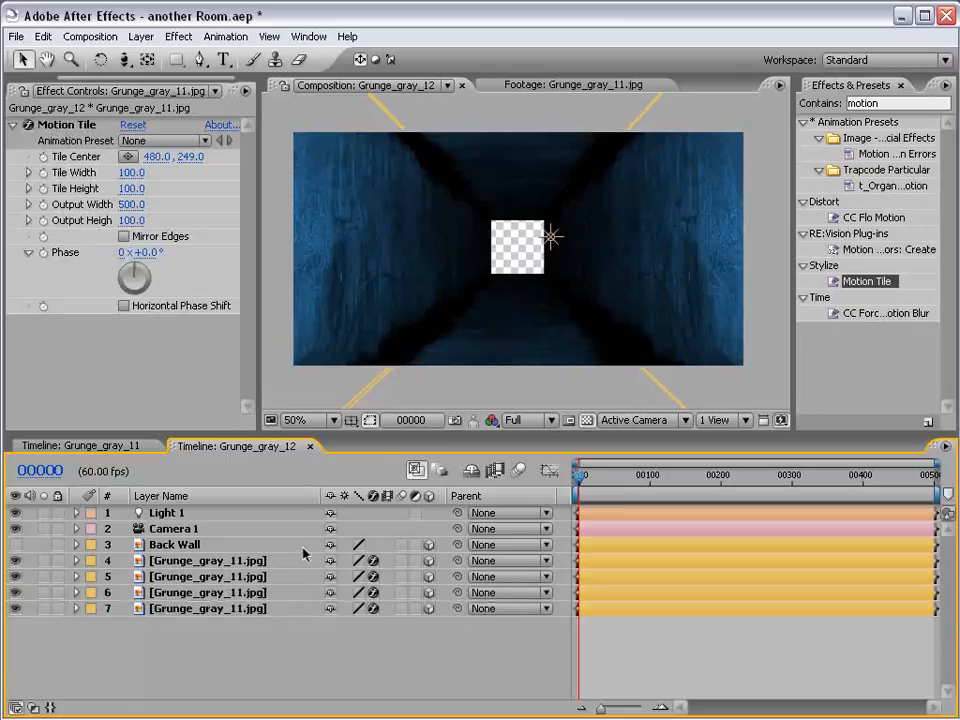
Show the Back Wall layer again and move it back along Z to close the far end of the extended tunnel
{"action": "left_click", "coordinate": [161, 545]}
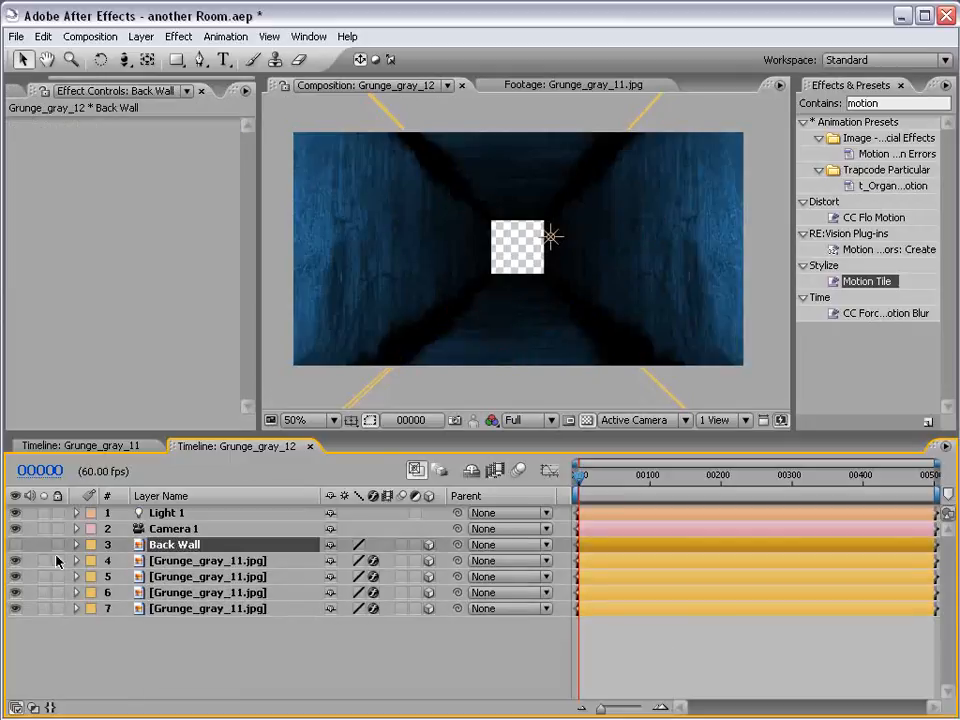
{"action": "left_click", "coordinate": [14, 546]}
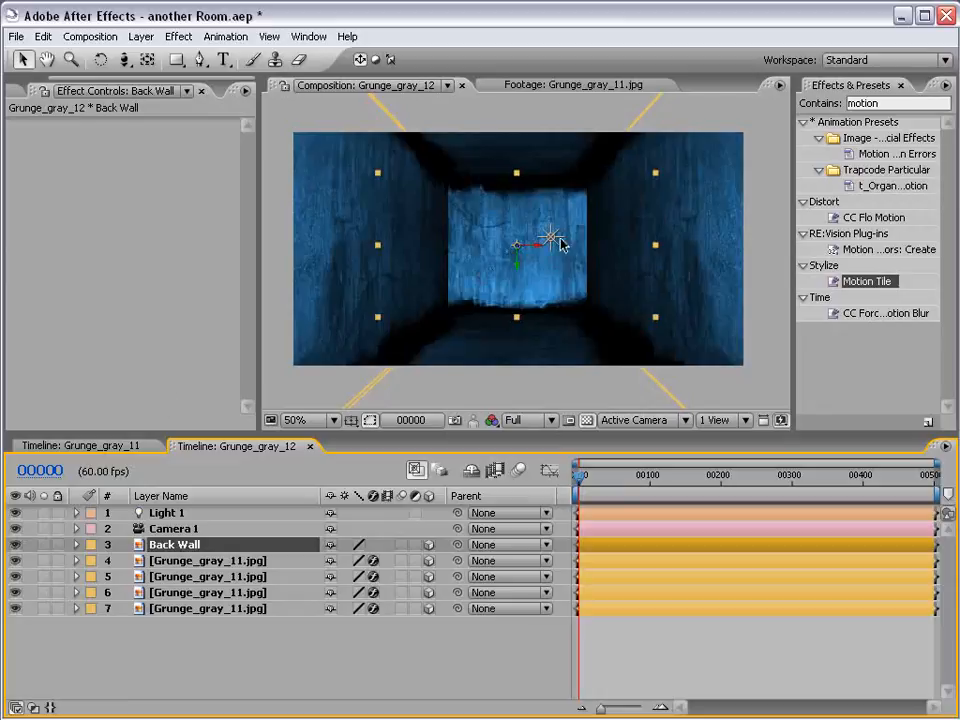
{"action": "left_click_drag", "start_coordinate": [518, 248], "coordinate": [412, 340]}
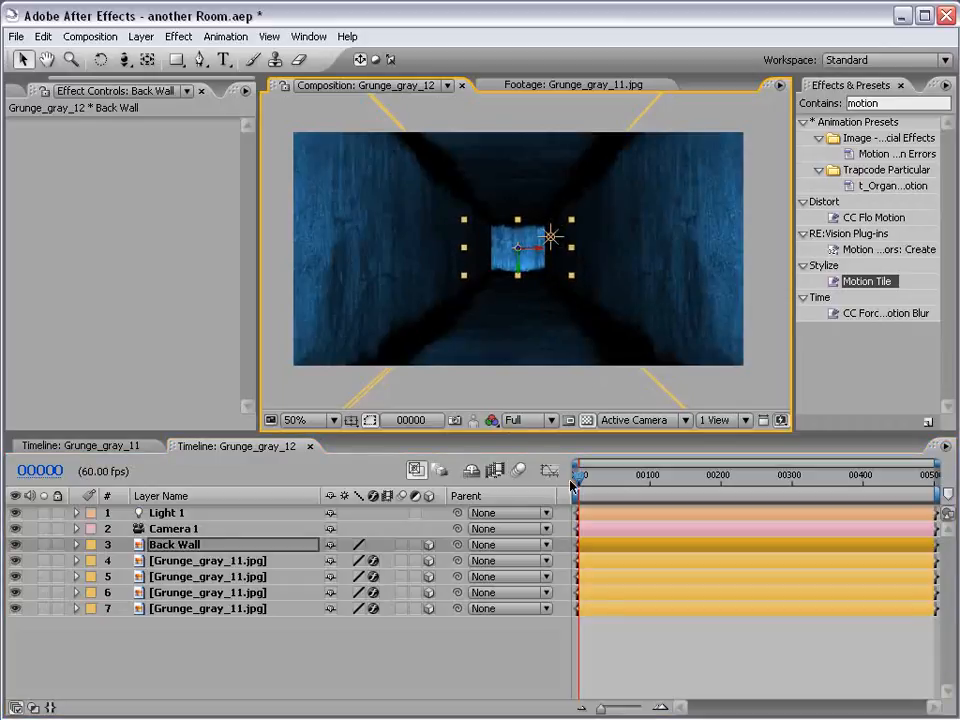
{"action": "left_click", "coordinate": [643, 636]}
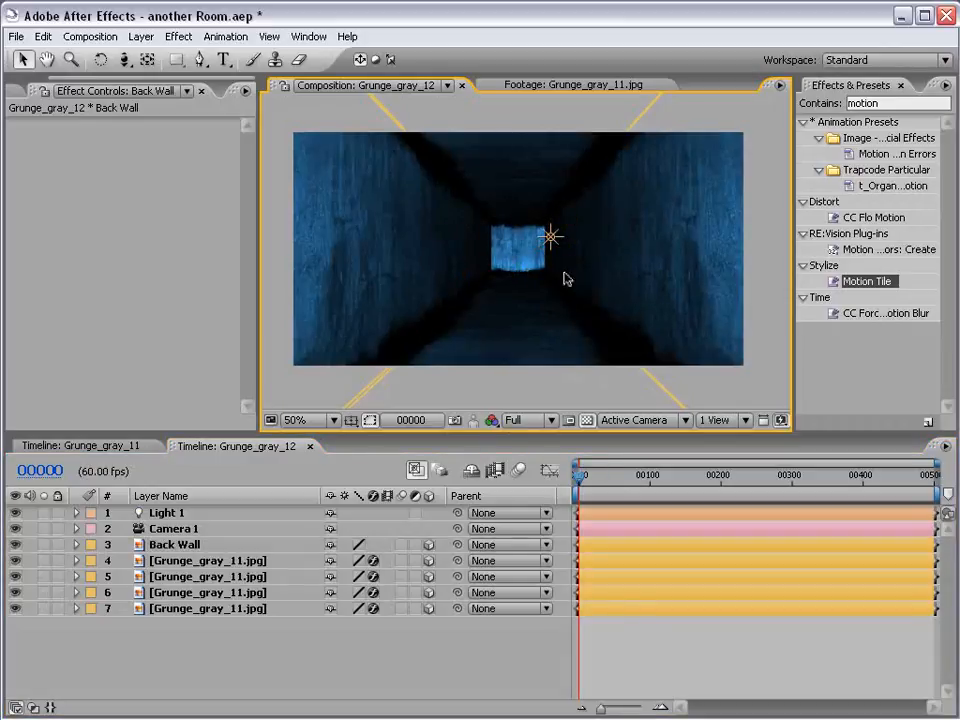
Pull Camera 1 back along Z and keyframe its Point of Interest and Position for a forward move from frame 0 to about frame 95
{"action": "left_click", "coordinate": [124, 59]}
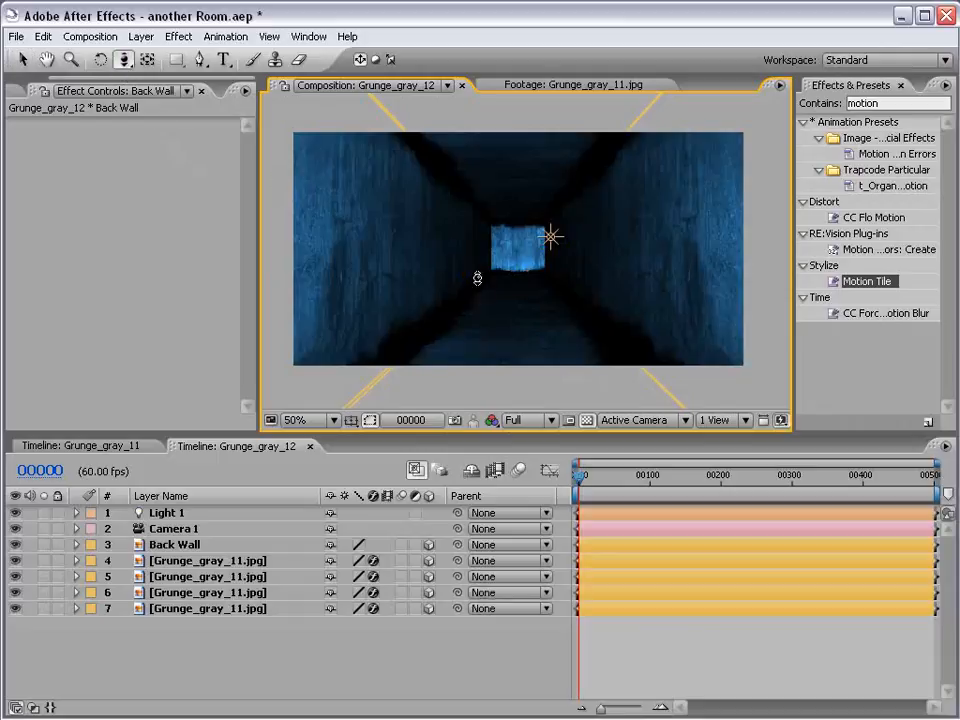
{"action": "left_click_drag", "start_coordinate": [536, 272], "coordinate": [540, 528]}
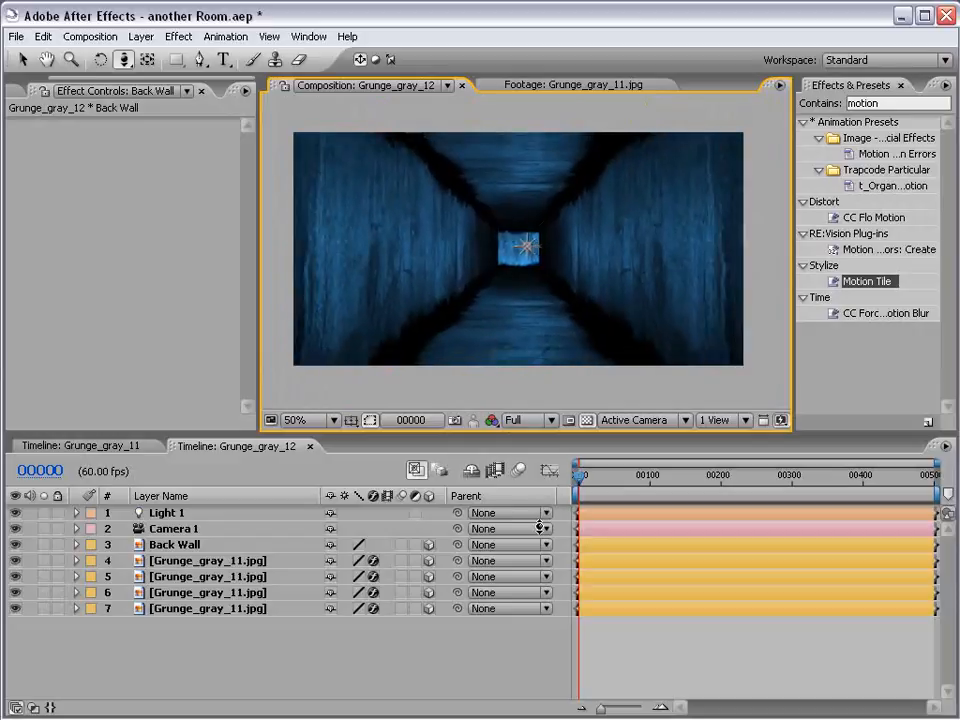
{"action": "left_click", "coordinate": [540, 528]}
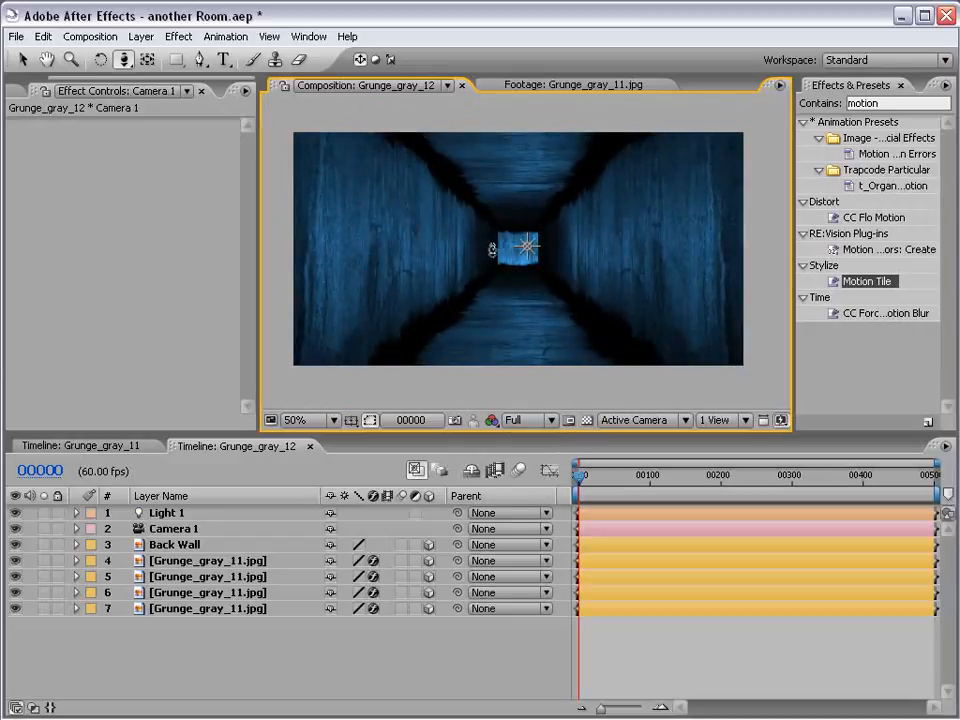
{"action": "left_click_drag", "start_coordinate": [493, 251], "coordinate": [498, 462]}
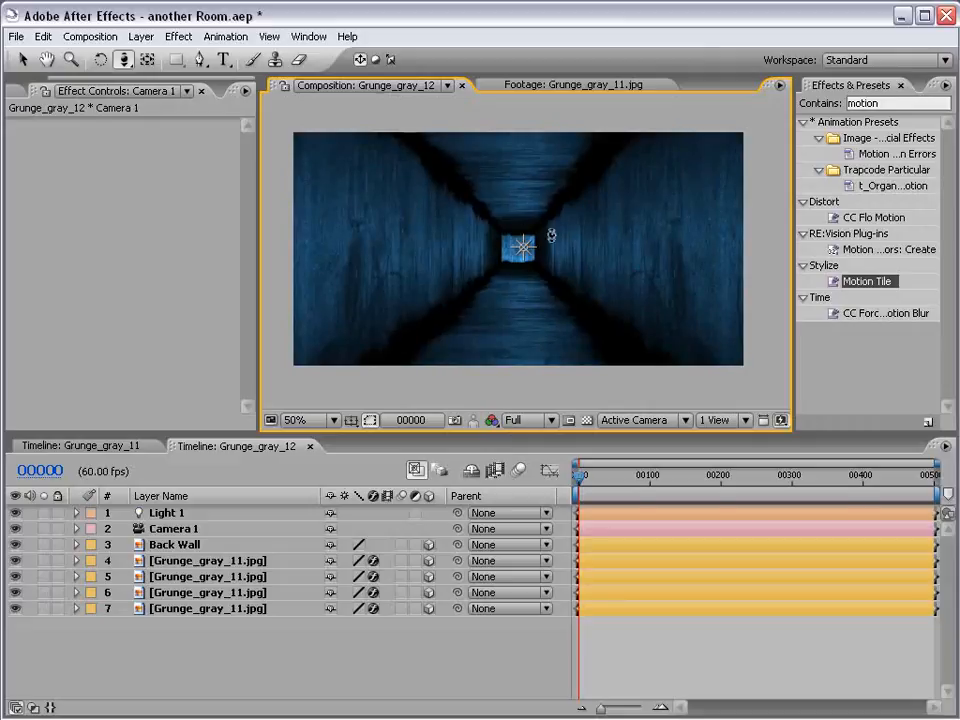
{"action": "left_click_drag", "start_coordinate": [510, 317], "coordinate": [559, 291]}
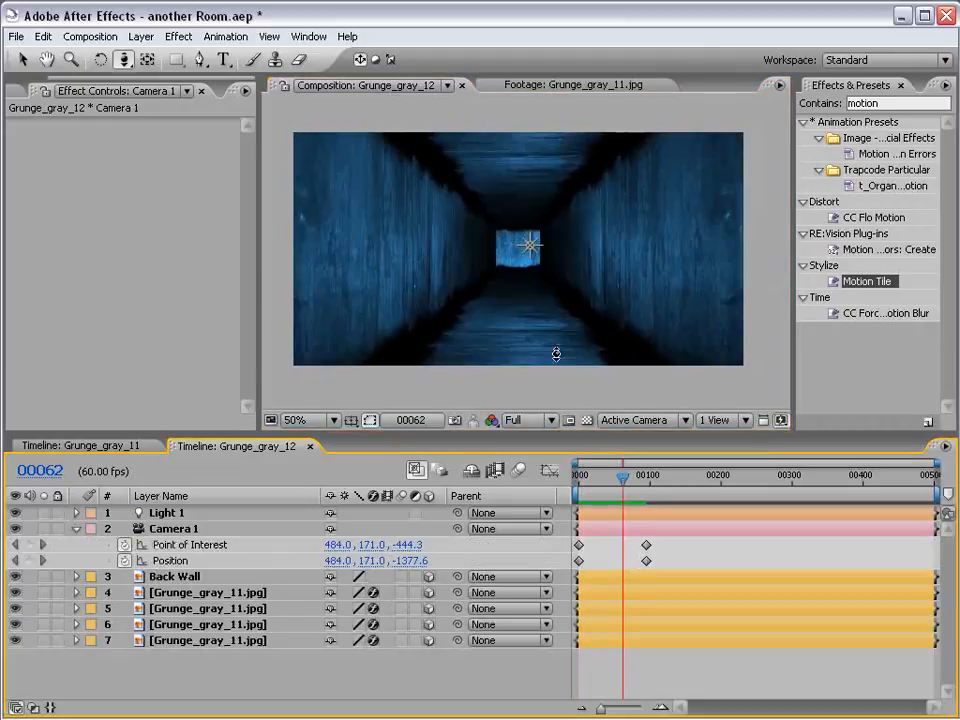
Turn the left wall layer, layer 7, off and on again to check its part of the tunnel
{"action": "left_click", "coordinate": [26, 58]}
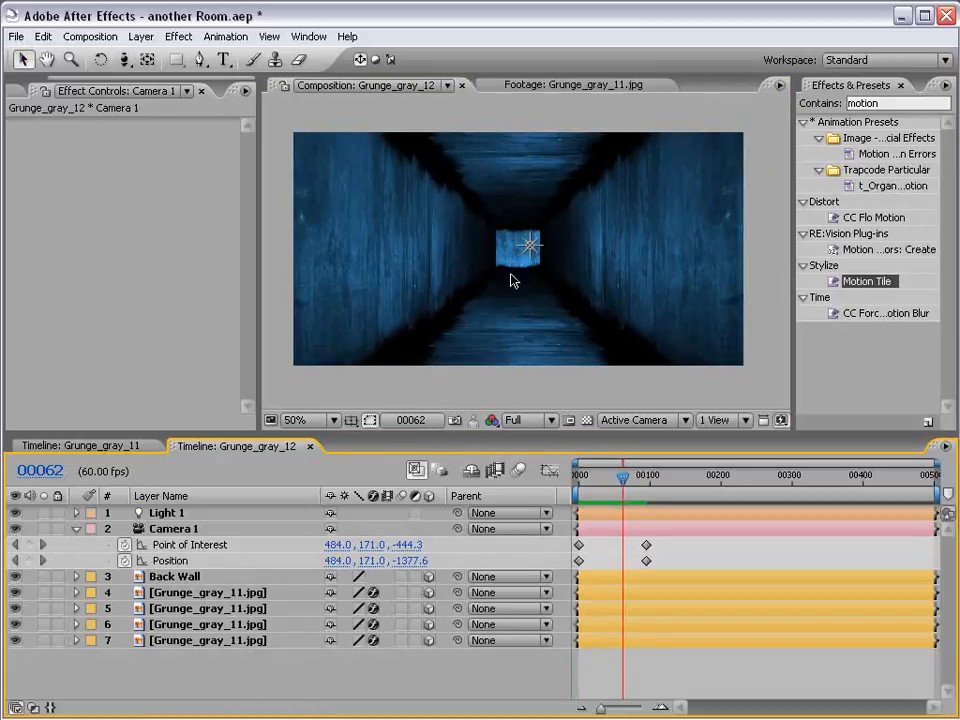
{"action": "left_click", "coordinate": [110, 640]}
{"action": "left_click", "coordinate": [14, 640]}
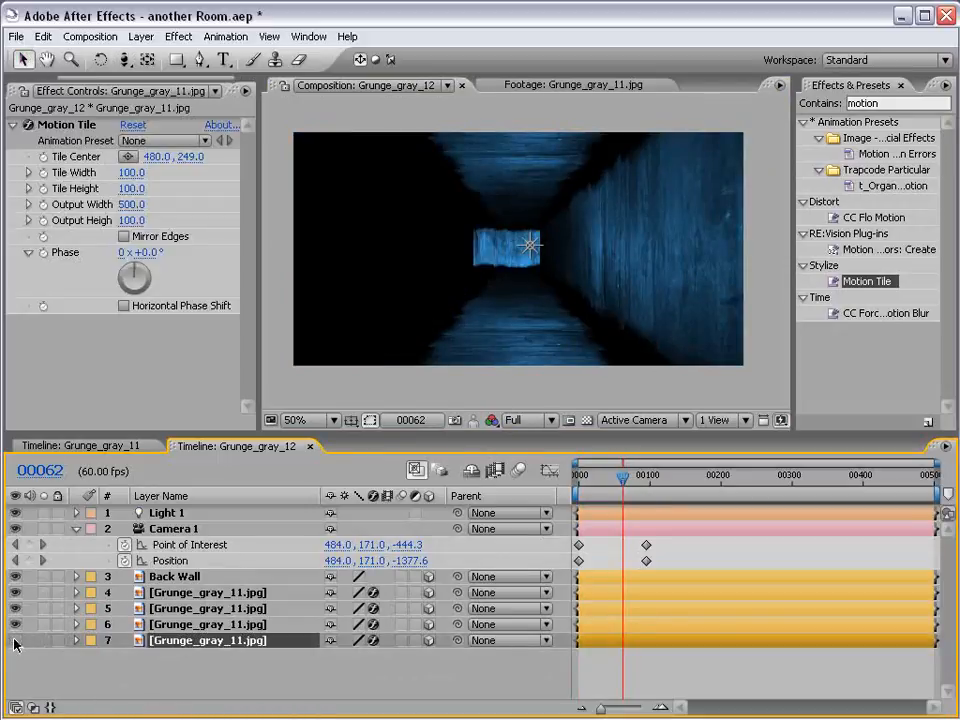
{"action": "left_click", "coordinate": [14, 640]}
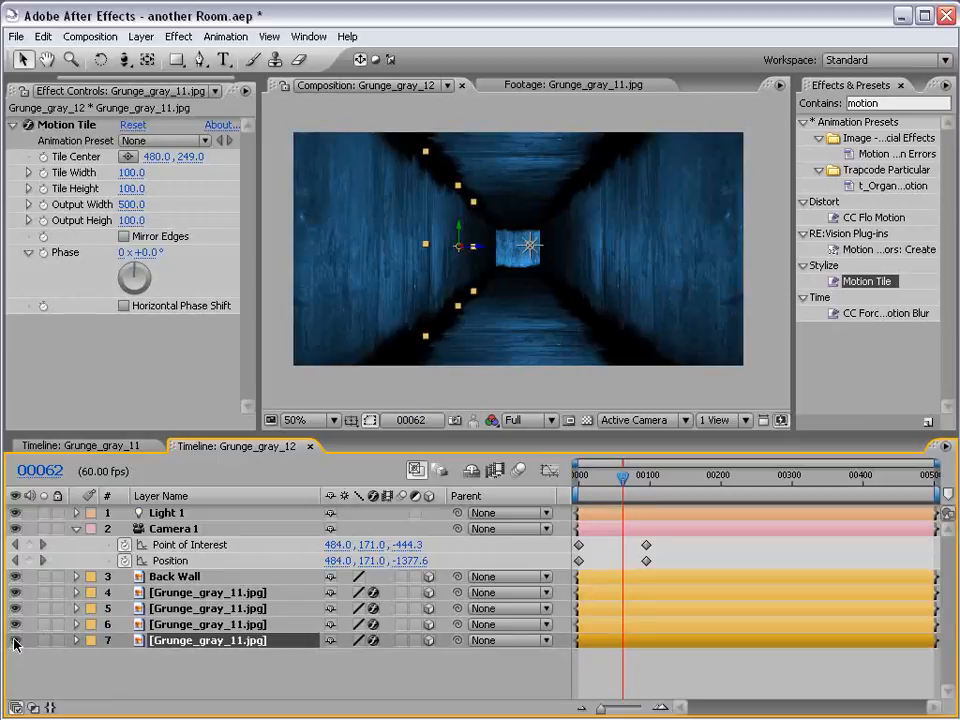
Apply the Exposure color correction effect to the Back Wall layer
{"action": "left_click", "coordinate": [176, 577]}
{"action": "left_click", "coordinate": [178, 36]}
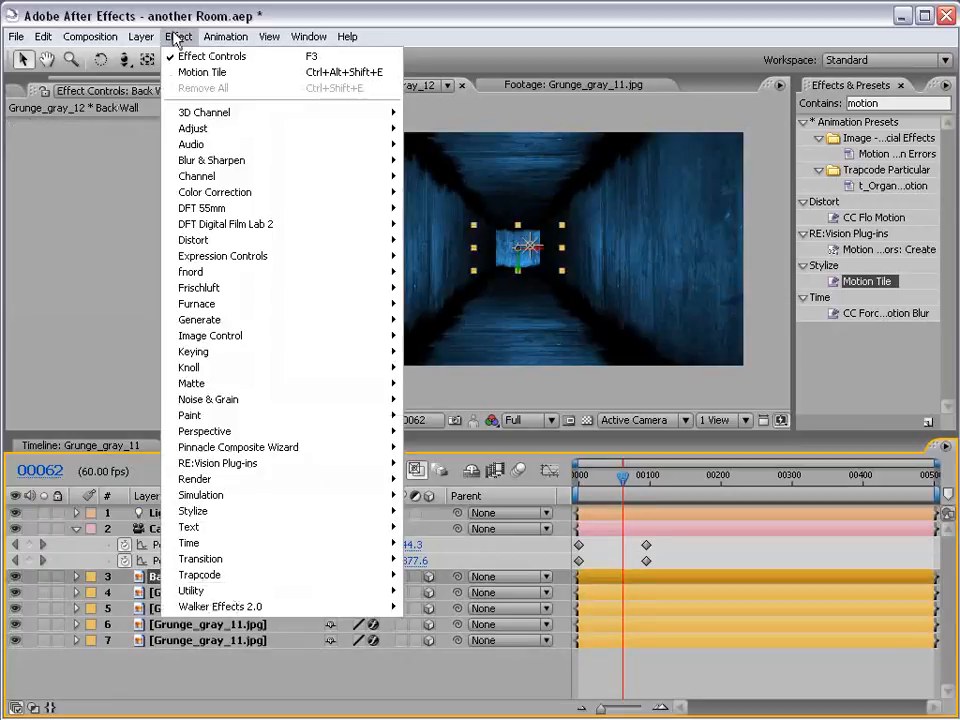
{"action": "mouse_move", "coordinate": [260, 192]}
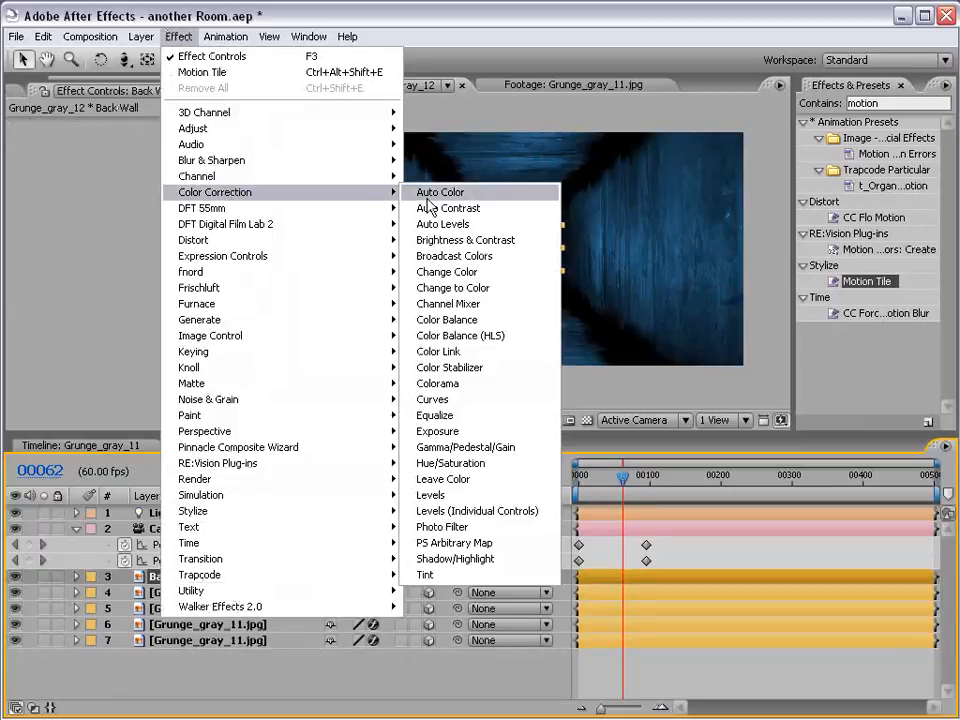
{"action": "left_click", "coordinate": [457, 433]}
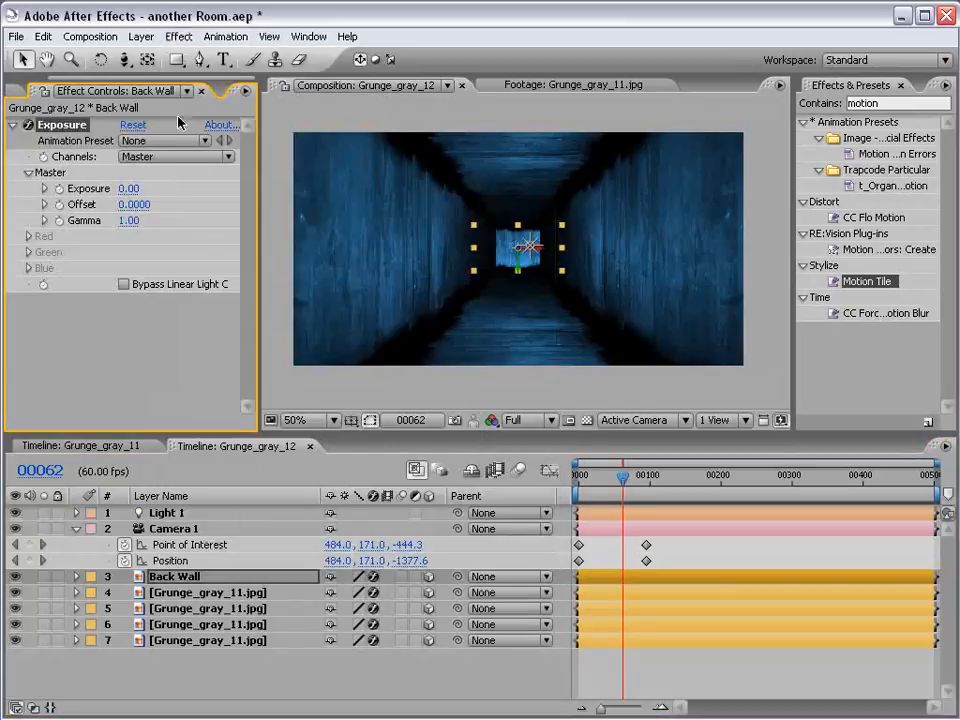
Set the Back Wall layer's Exposure to -4.70 to darken the far end of the tunnel
{"action": "left_click_drag", "start_coordinate": [128, 190], "coordinate": [90, 190]}
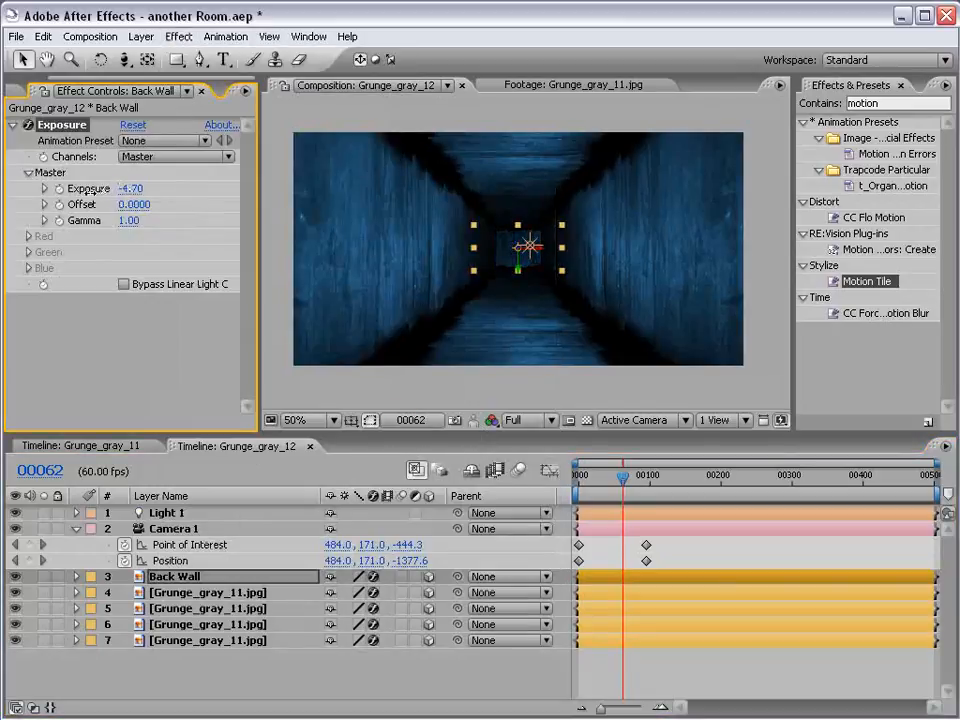
{"action": "left_click", "coordinate": [724, 670]}
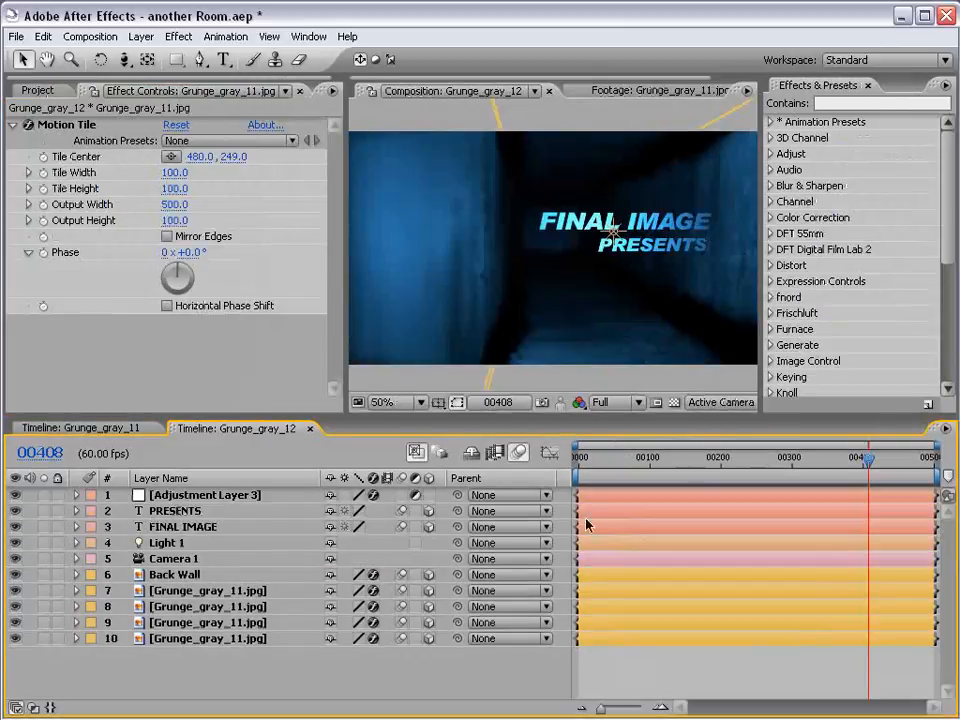
Add the expression wiggle(3,40) to Light 1's Intensity and scrub the timeline to check the flicker
{"action": "left_click", "coordinate": [76, 543]}
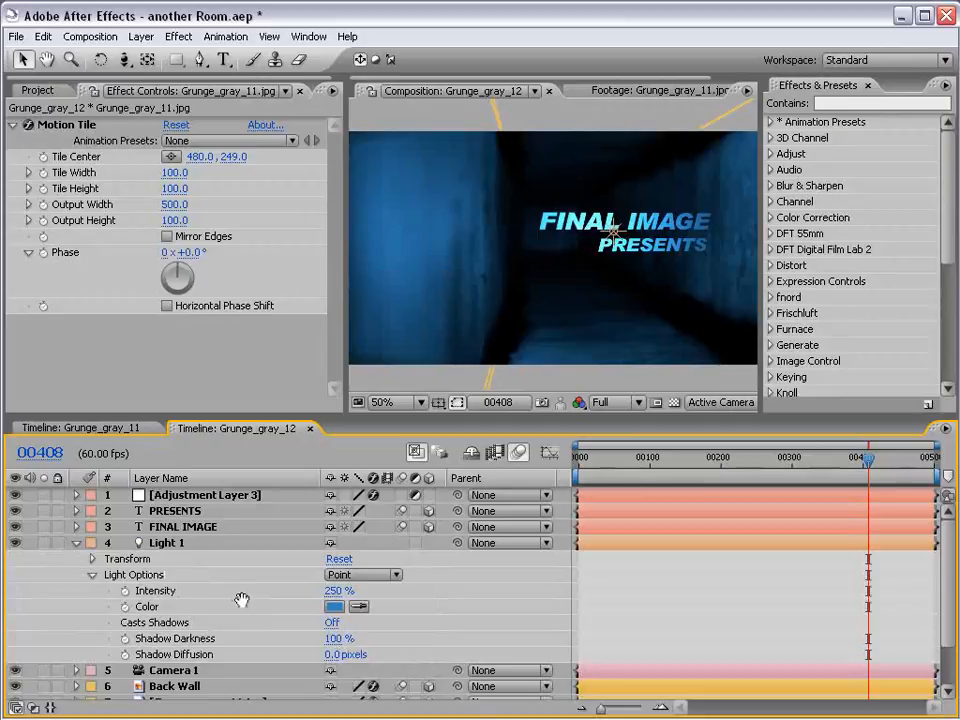
{"action": "scroll", "coordinate": [130, 590], "scroll_direction": "down", "scroll_amount": 1}
{"action": "left_click", "coordinate": [125, 581], "text": "alt"}
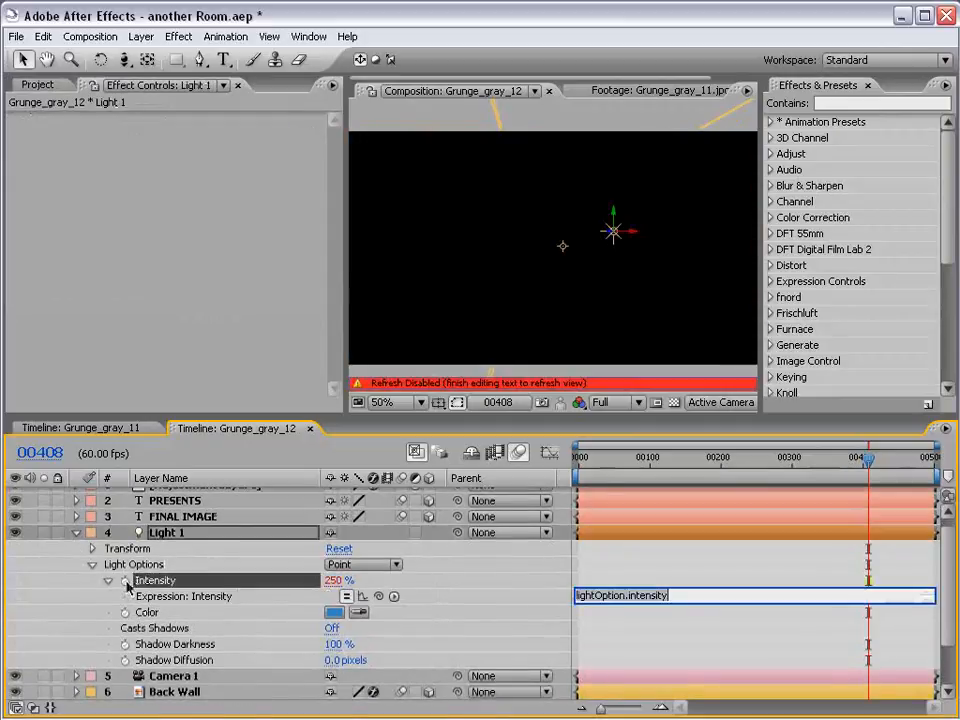
{"action": "type", "text": "wig"}
{"action": "type", "text": "gle"}
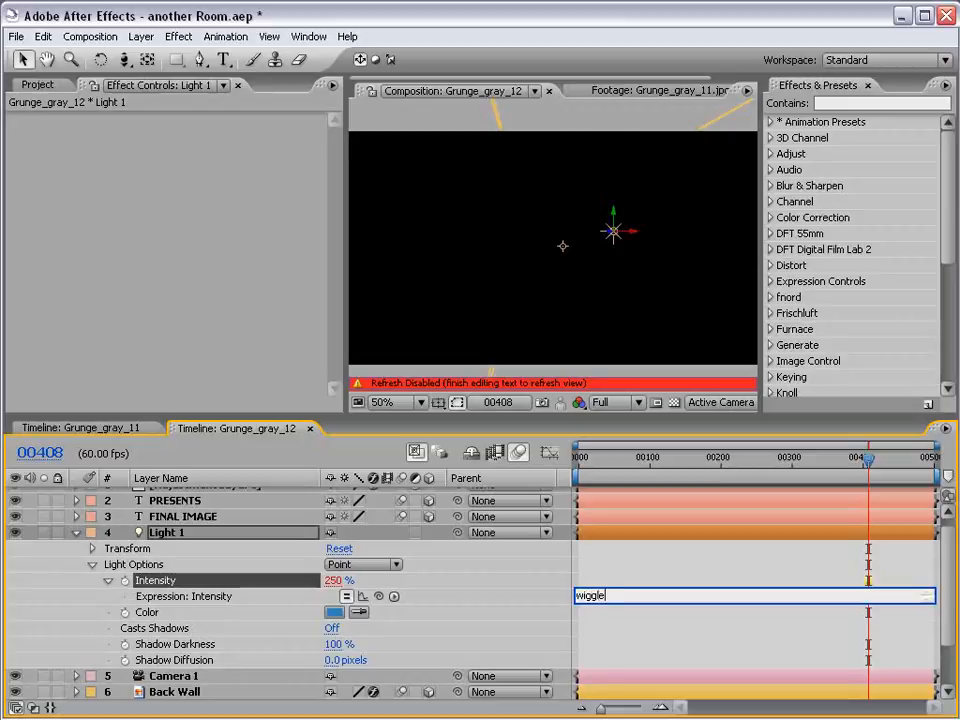
{"action": "type", "text": "(3,40"}
{"action": "left_click", "coordinate": [645, 587]}
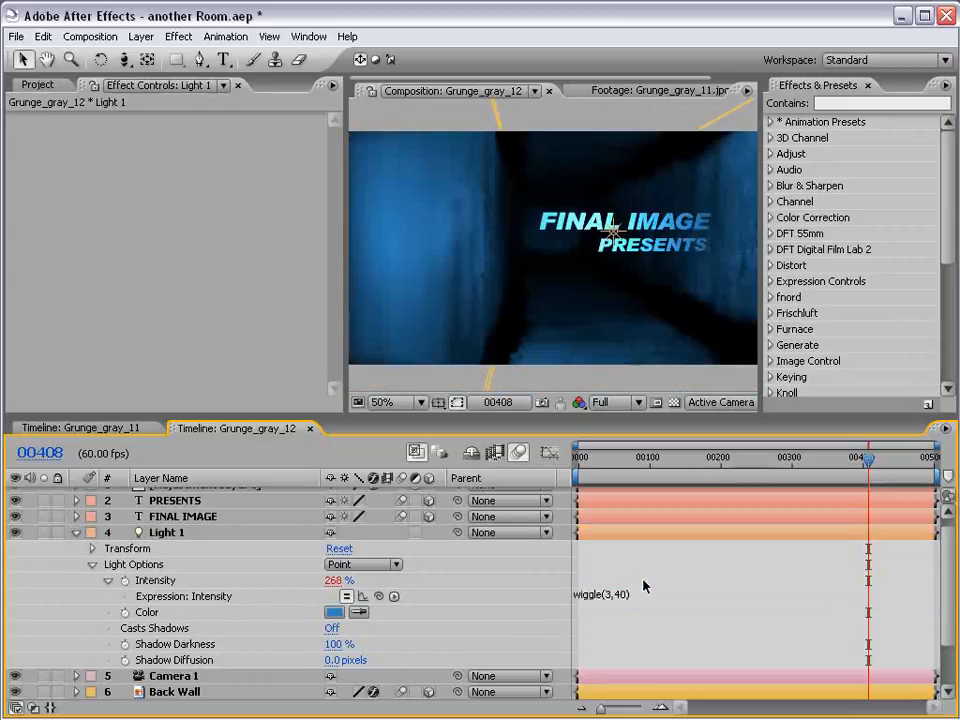
{"action": "left_click_drag", "start_coordinate": [851, 472], "coordinate": [895, 463]}
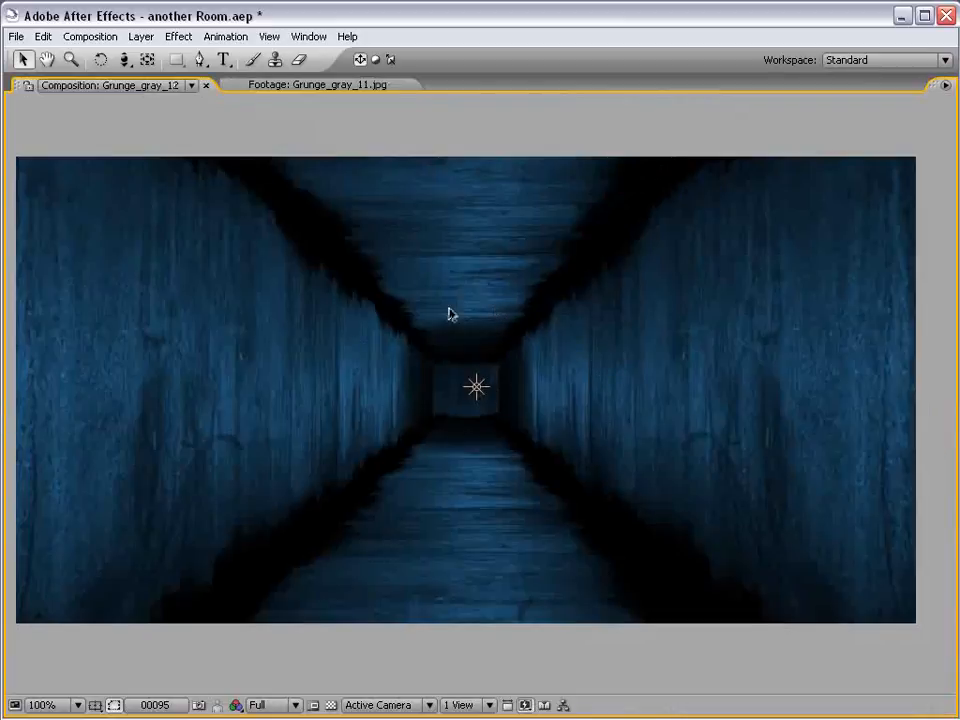
Create a white text layer reading FINAL IMAGE in the lower middle of the composition
{"action": "key", "text": "grave"}
{"action": "scroll", "coordinate": [484, 276], "scroll_direction": "down", "scroll_amount": 1}
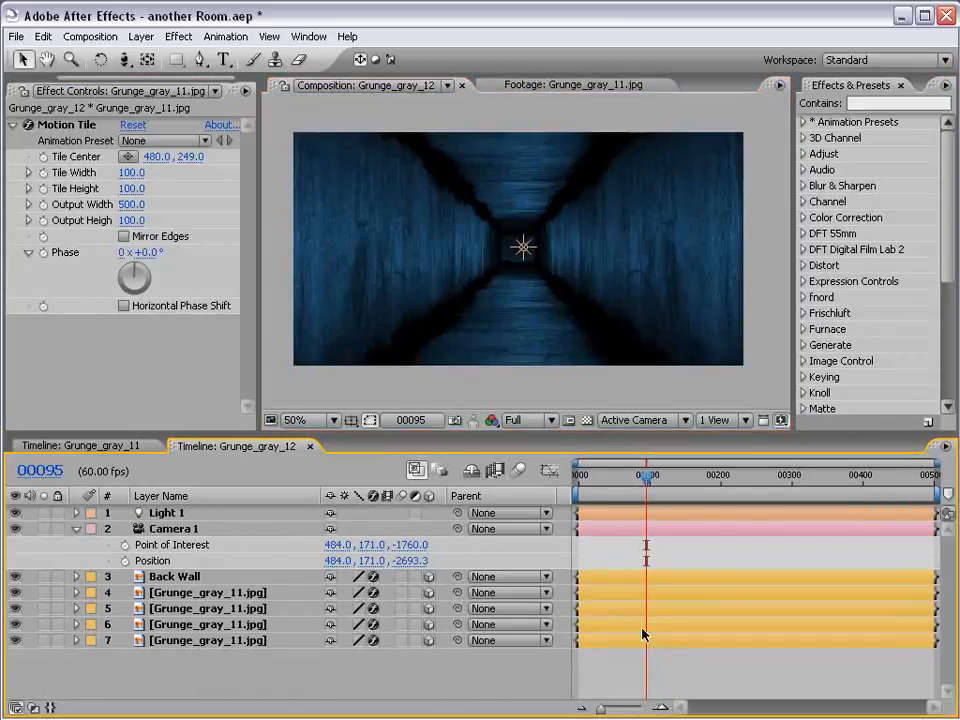
{"action": "left_click", "coordinate": [222, 61]}
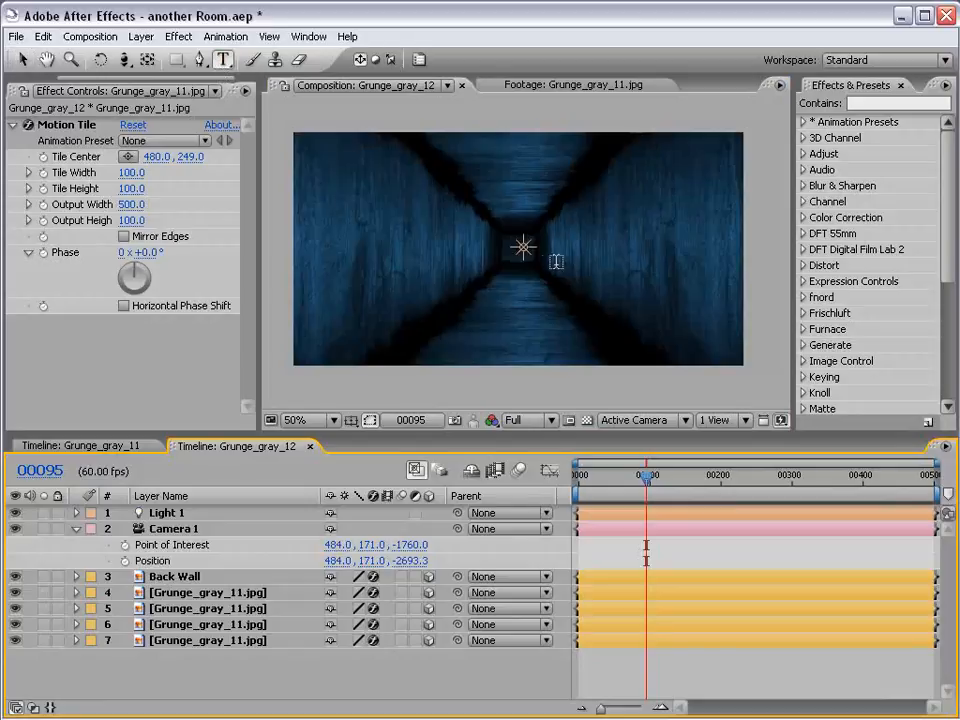
{"action": "left_click", "coordinate": [470, 270]}
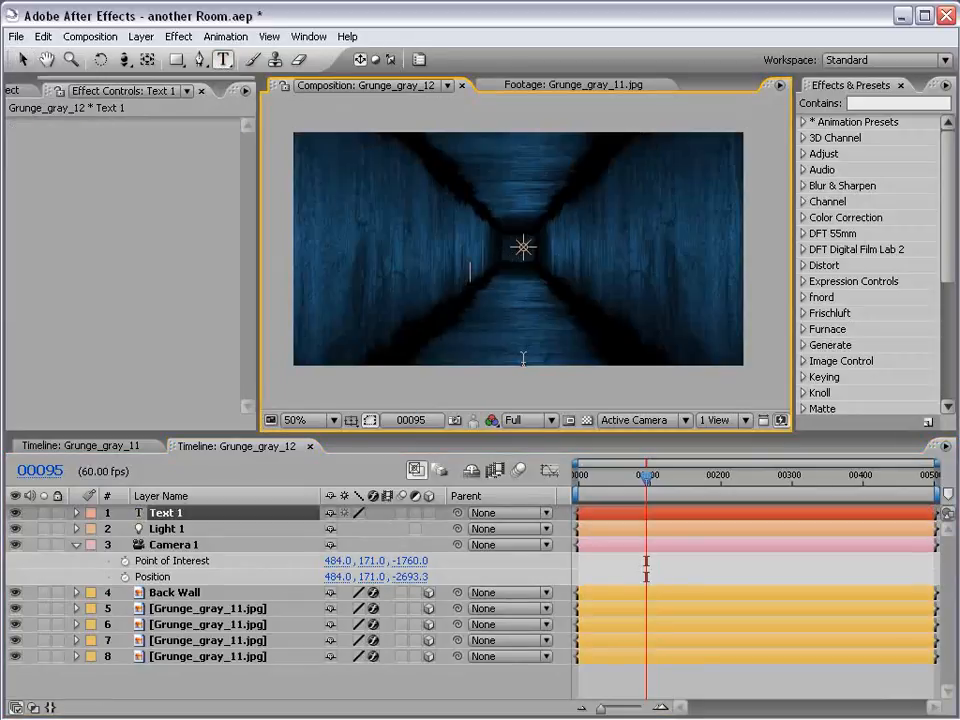
{"action": "type", "text": "T"}
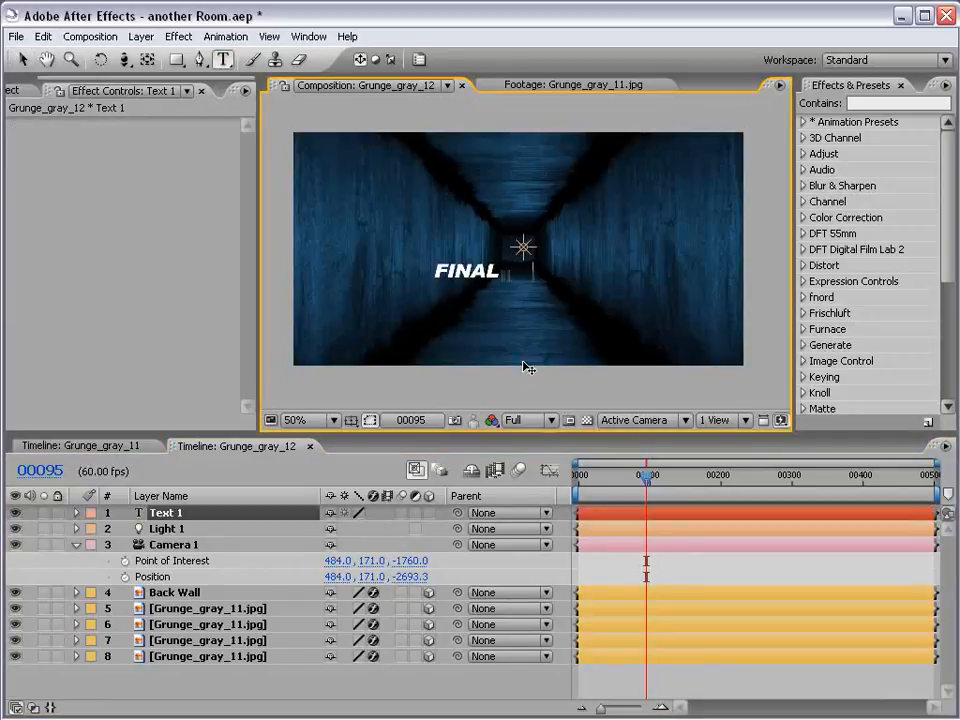
{"action": "type", "text": " IMAGE"}
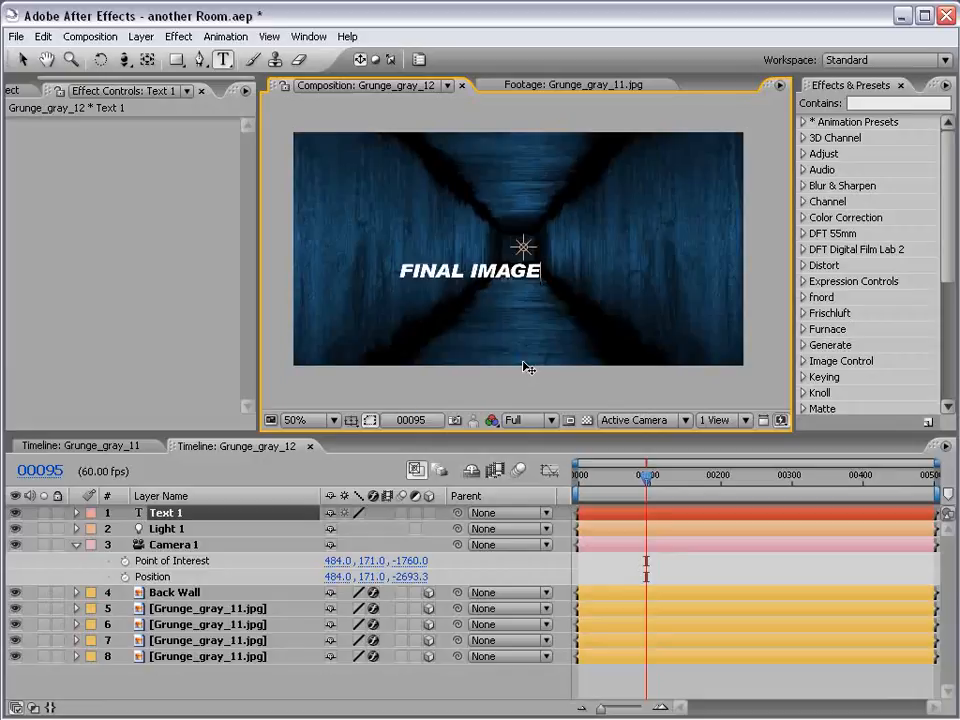
{"action": "left_click", "coordinate": [23, 59]}
{"action": "left_click", "coordinate": [604, 569]}
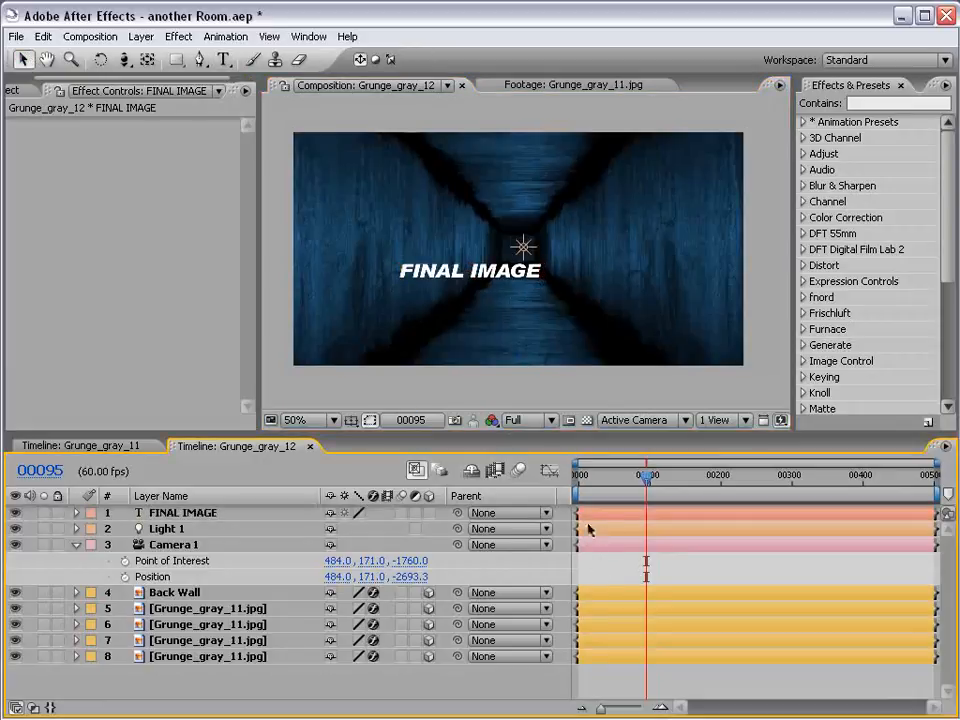
Duplicate the FINAL IMAGE text layer, place the copy directly beneath it and change its text to PRESENTS
{"action": "left_click", "coordinate": [598, 513]}
{"action": "key", "text": "ctrl+d"}
{"action": "left_click_drag", "start_coordinate": [497, 284], "coordinate": [503, 297]}
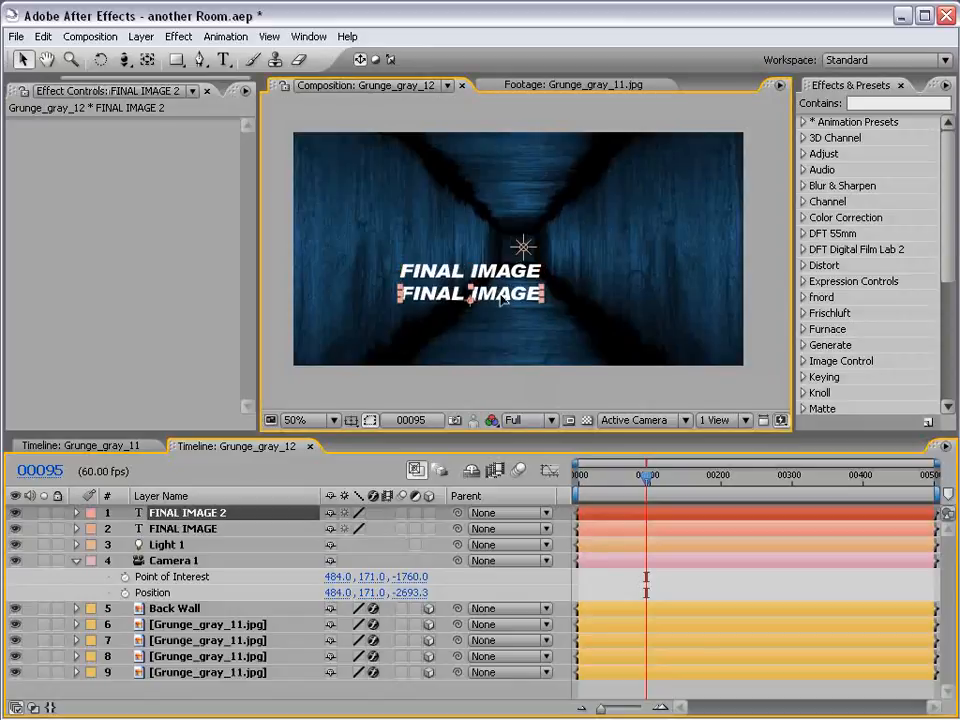
{"action": "double_click", "coordinate": [498, 291]}
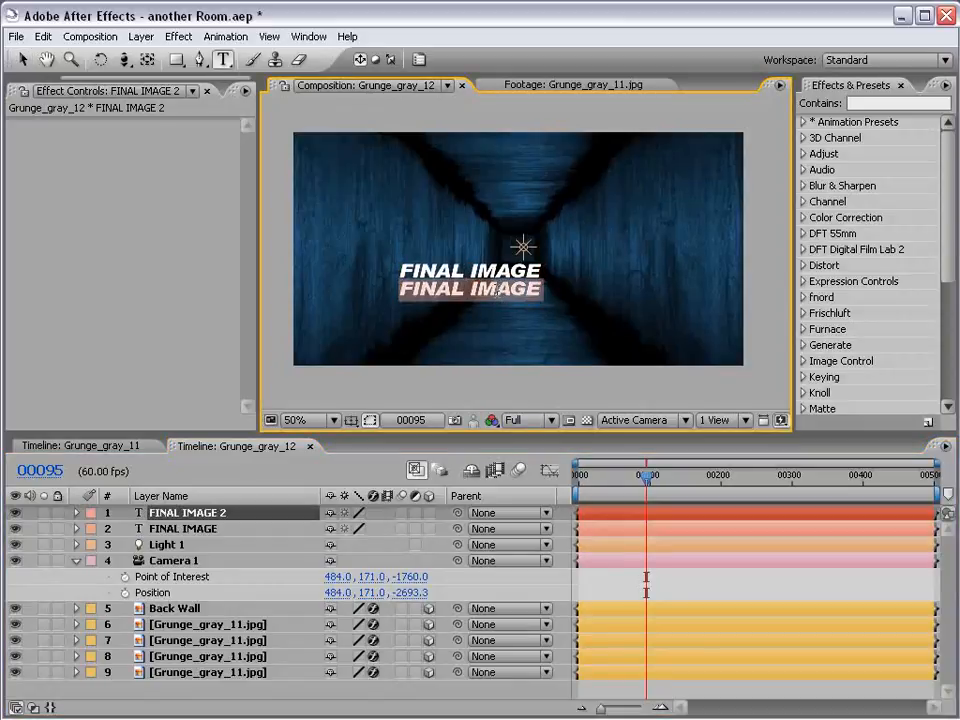
{"action": "type", "text": "PRESE"}
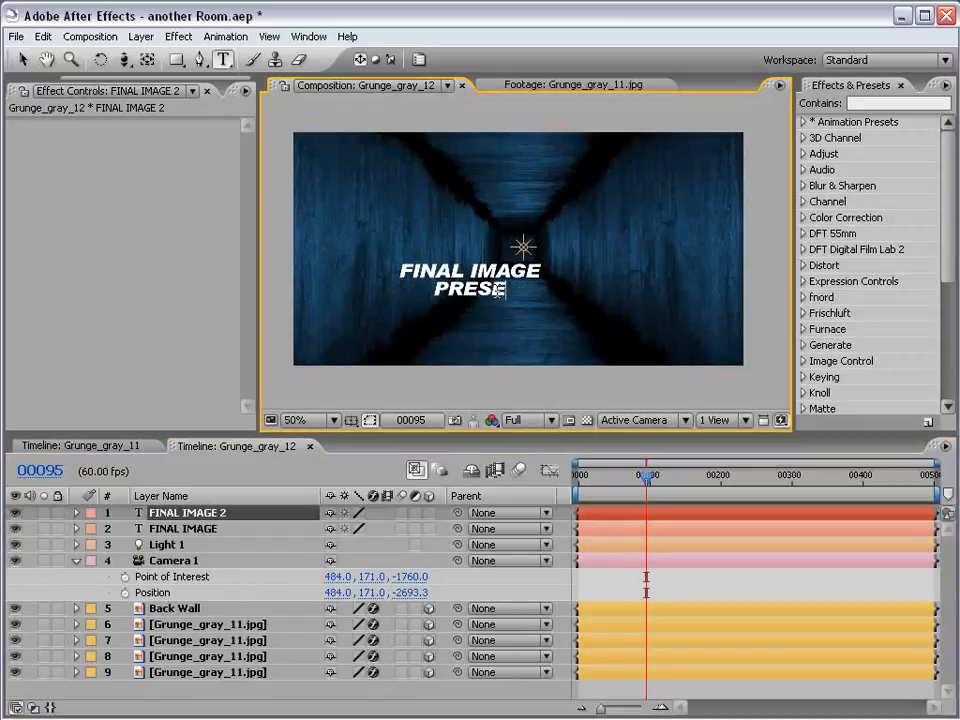
{"action": "type", "text": "NTS"}
Scale down the PRESENTS text and align its right end with FINAL IMAGE
{"action": "left_click", "coordinate": [21, 59]}
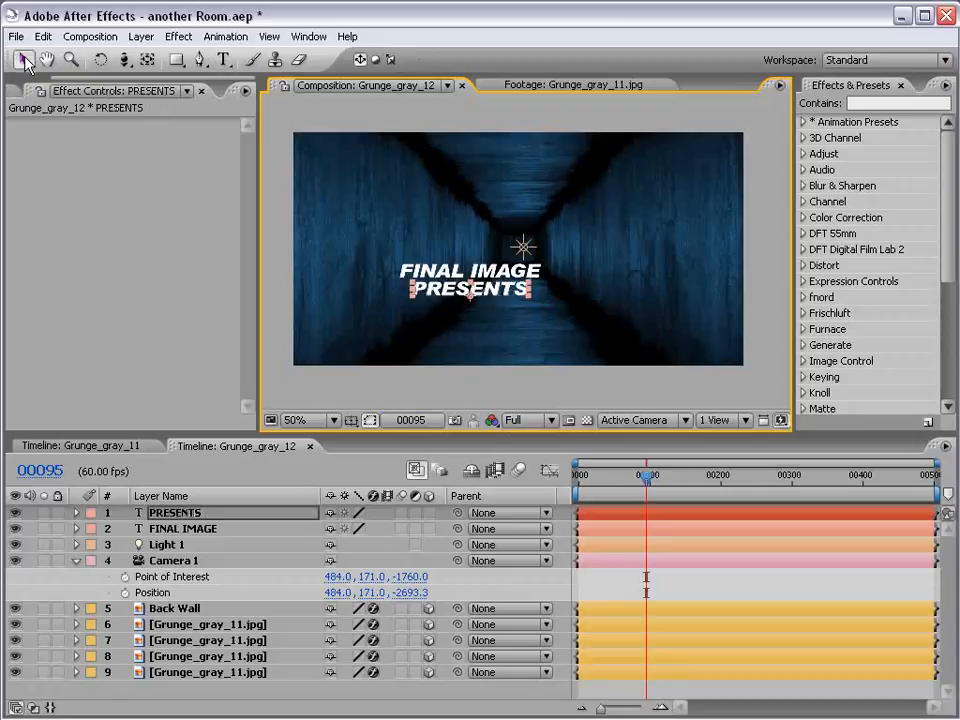
{"action": "left_click_drag", "start_coordinate": [530, 287], "coordinate": [515, 288]}
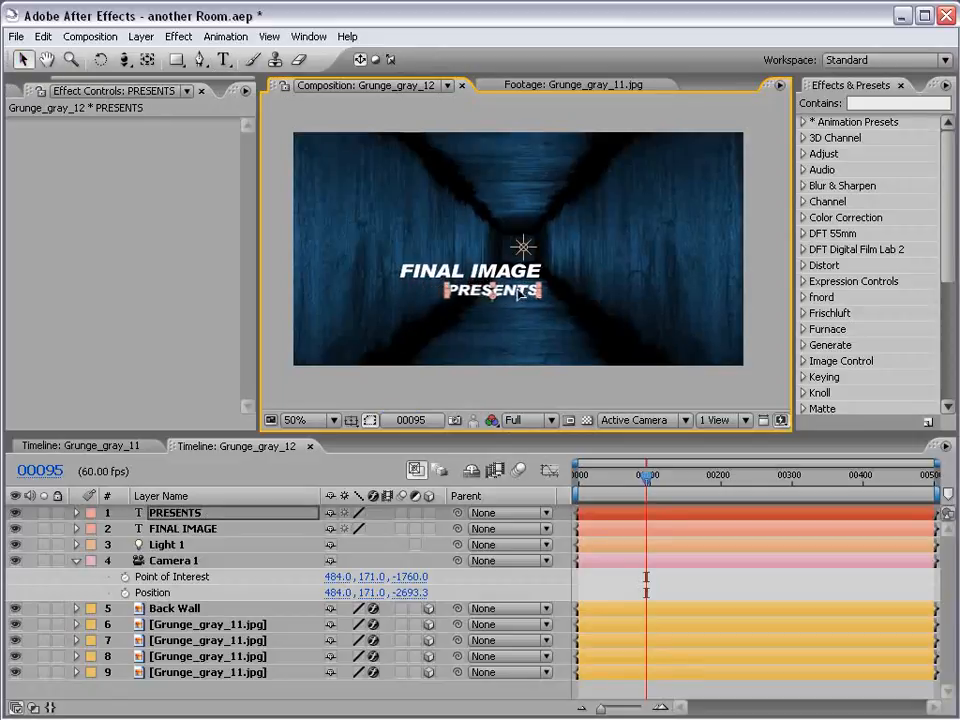
{"action": "left_click", "coordinate": [584, 562]}
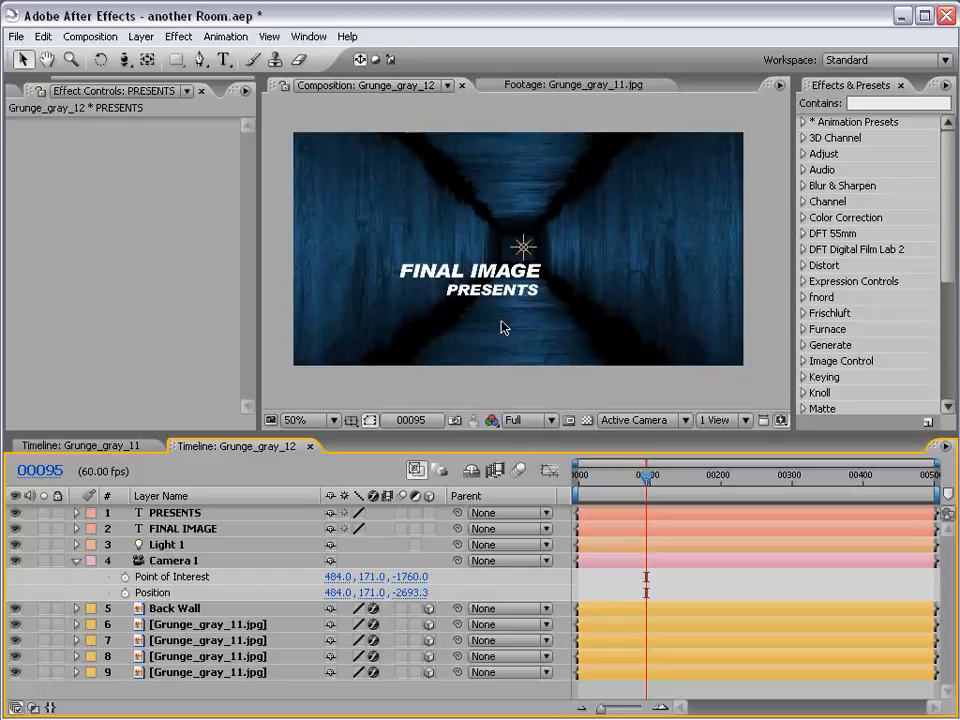
Turn the PRESENTS and FINAL IMAGE text layers into 3D layers
{"action": "left_click", "coordinate": [178, 512]}
{"action": "left_click", "coordinate": [186, 528], "text": "ctrl"}
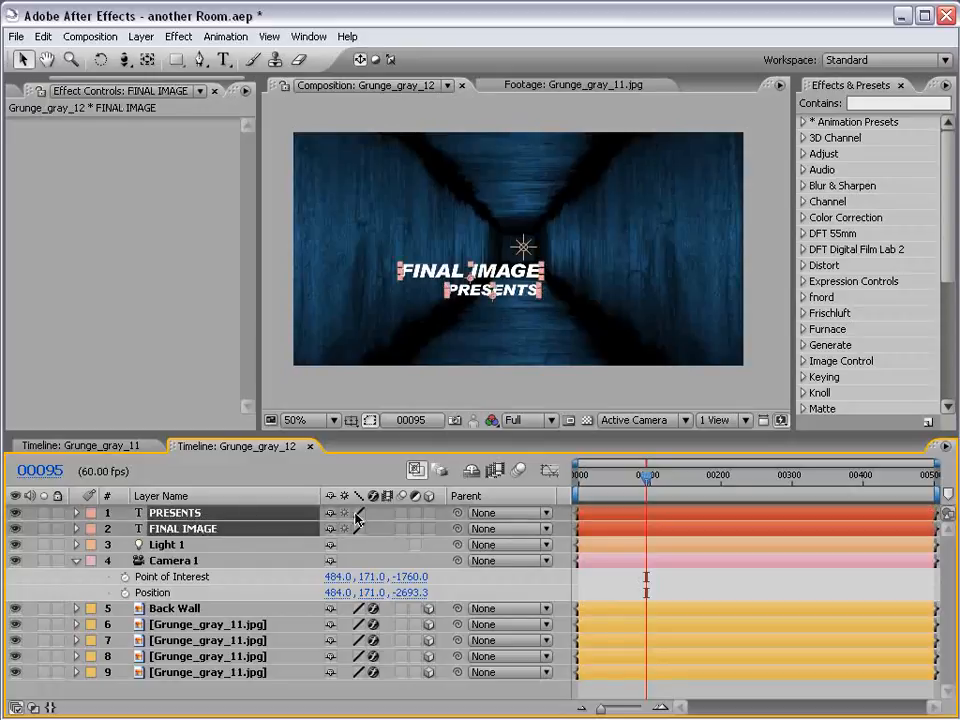
{"action": "left_click", "coordinate": [429, 520]}
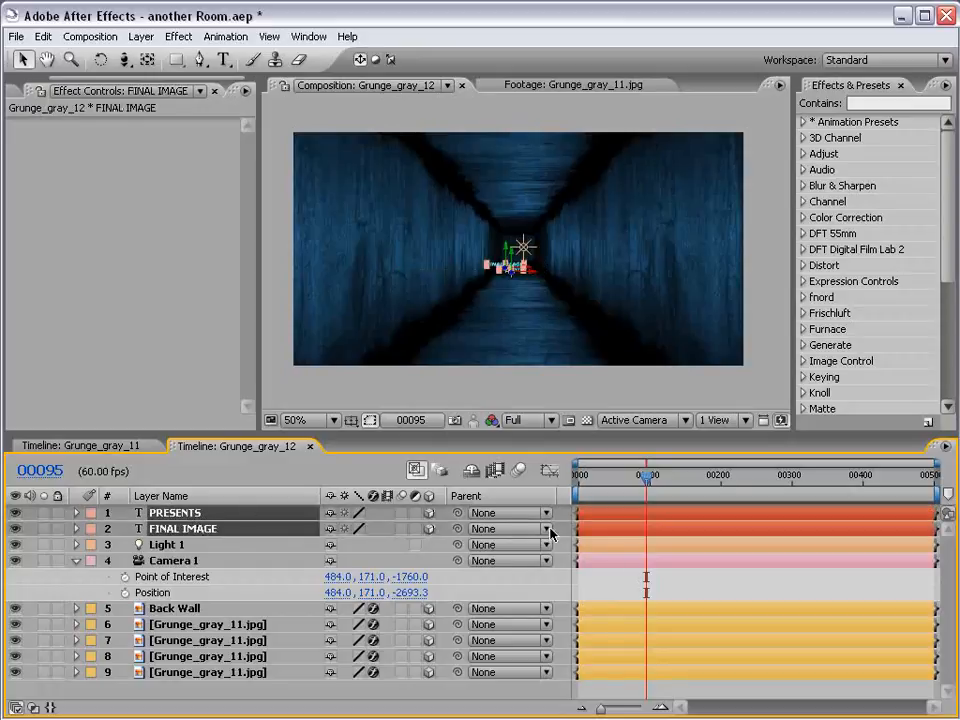
{"action": "left_click", "coordinate": [618, 585]}
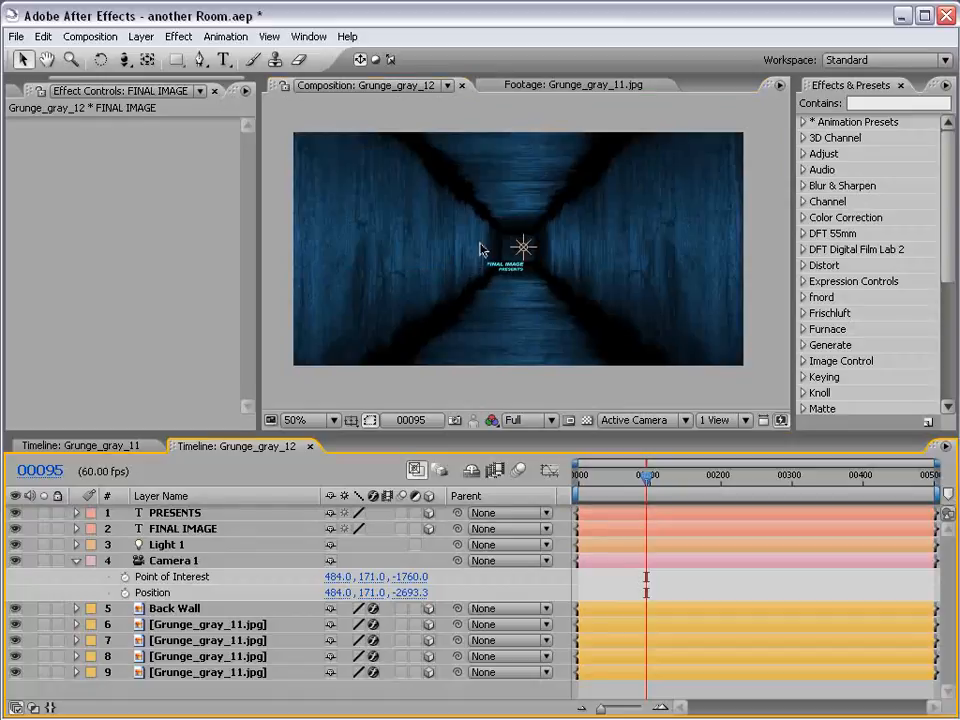
{"action": "left_click", "coordinate": [508, 251]}
{"action": "left_click", "coordinate": [213, 628]}
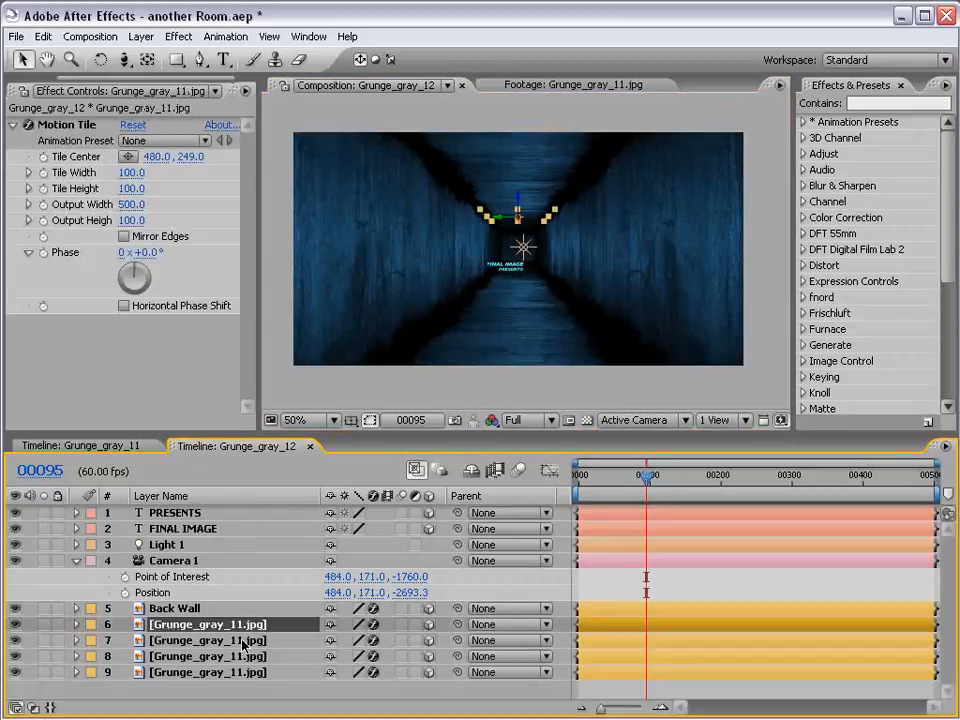
{"action": "left_click", "coordinate": [246, 640]}
{"action": "left_click", "coordinate": [241, 657]}
{"action": "key", "text": "ctrl+Down"}
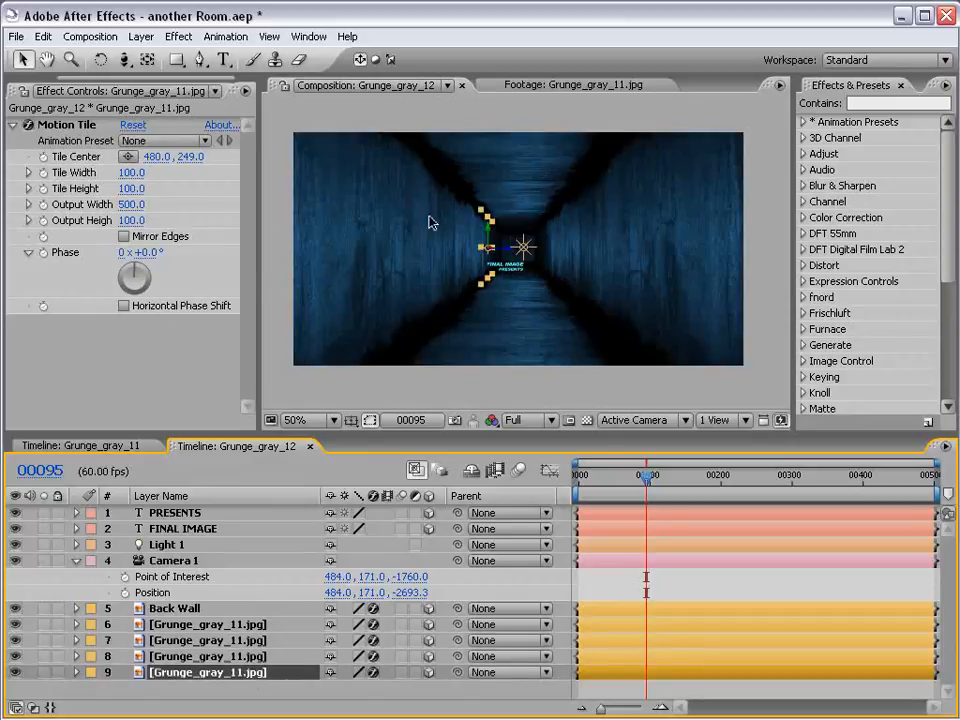
Track Camera 1 forward to a Z position of -853.3 and move both text layers up to the centre of the tunnel
{"action": "left_click", "coordinate": [124, 59]}
{"action": "left_click_drag", "start_coordinate": [557, 296], "coordinate": [550, 205]}
{"action": "left_click", "coordinate": [206, 529]}
{"action": "left_click", "coordinate": [197, 513], "text": "shift"}
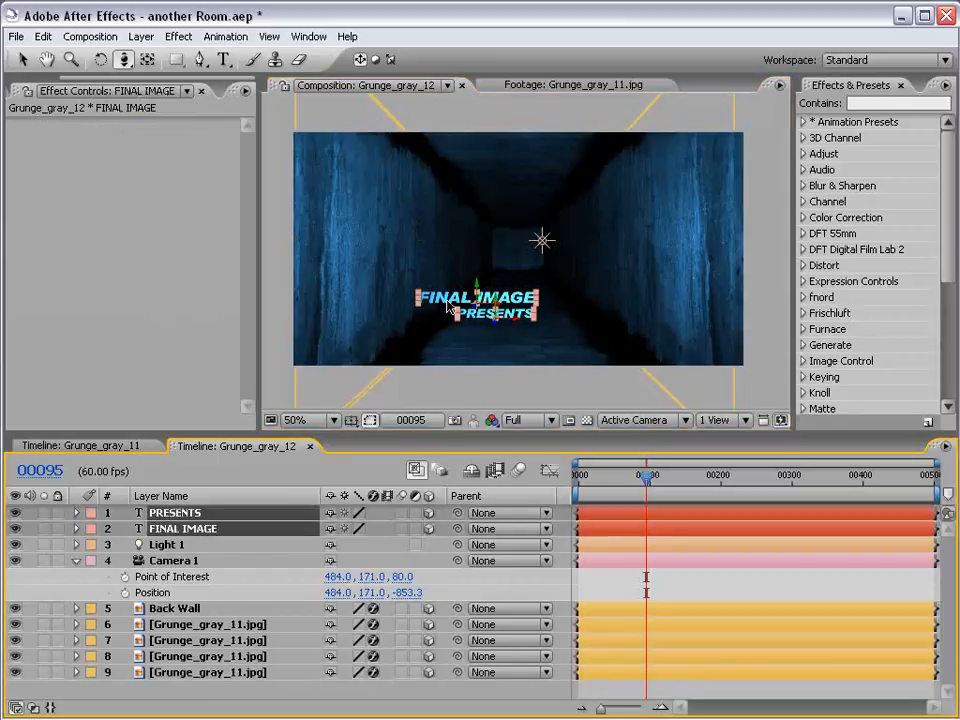
{"action": "key", "text": "v"}
{"action": "left_click_drag", "start_coordinate": [482, 274], "coordinate": [535, 292]}
{"action": "scroll", "coordinate": [549, 275], "scroll_direction": "up", "scroll_amount": 1}
{"action": "scroll", "coordinate": [578, 300], "scroll_direction": "down", "scroll_amount": 1}
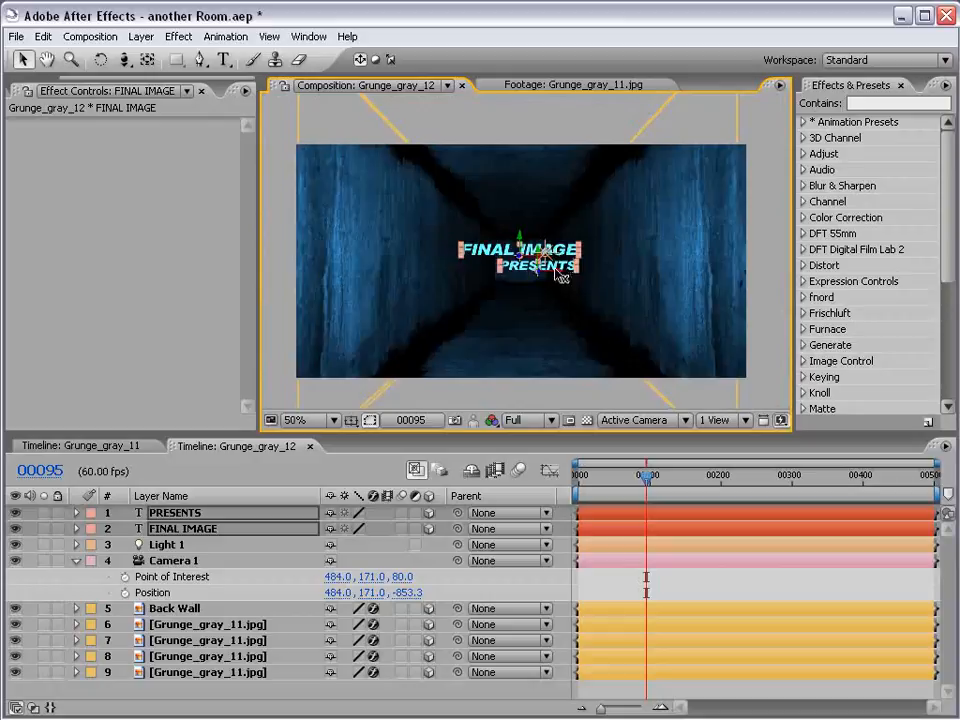
{"action": "left_click", "coordinate": [673, 581]}
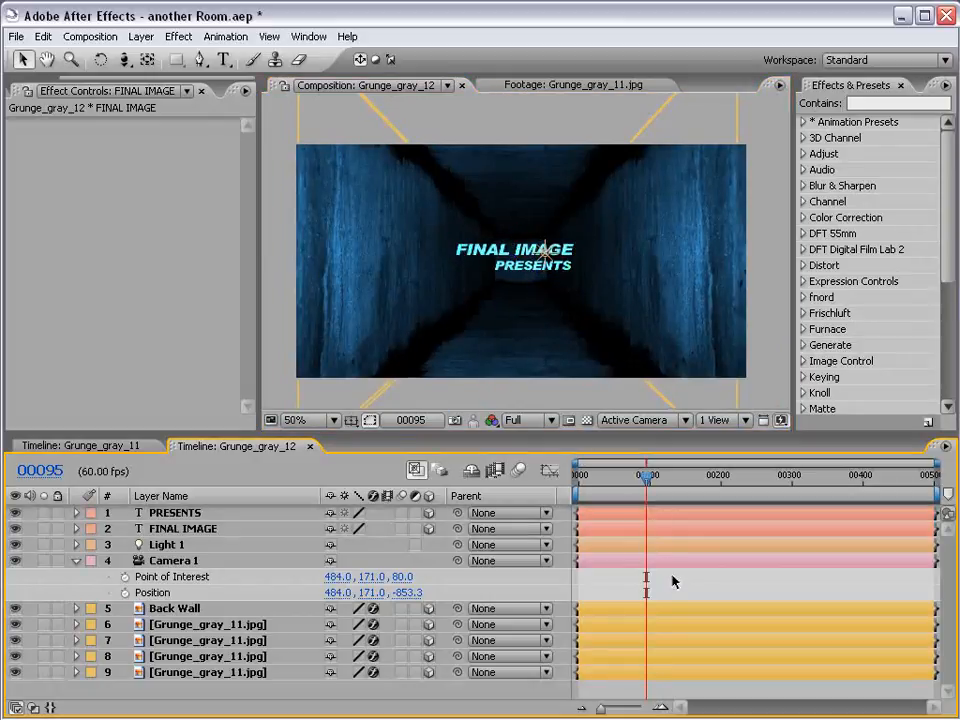
Move Light 1 left and forward so it sits in front of the word FINAL
{"action": "left_click", "coordinate": [546, 256]}
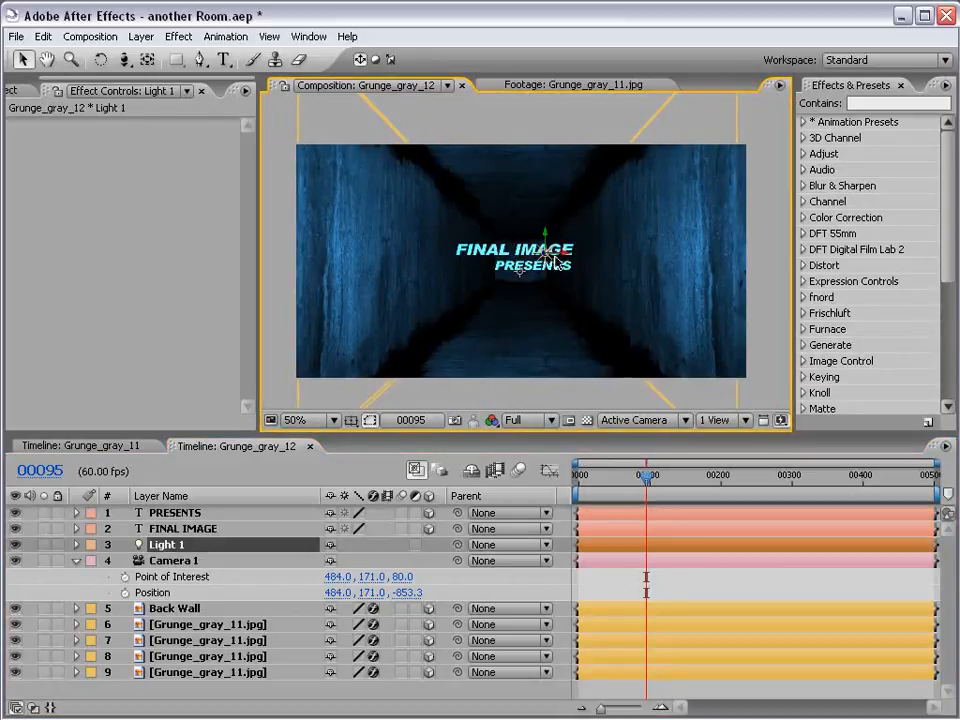
{"action": "left_click_drag", "start_coordinate": [523, 253], "coordinate": [498, 254]}
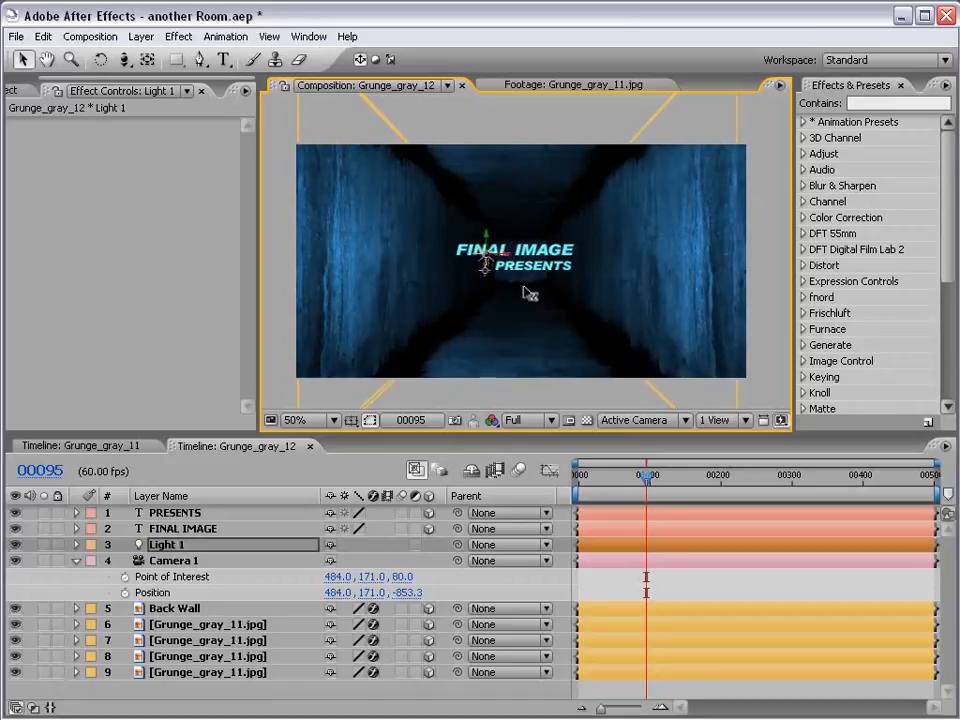
Track Camera 1 back along Z and orbit it slightly around the title to position 532.8, 122.2, -1142.8
{"action": "left_click", "coordinate": [124, 60]}
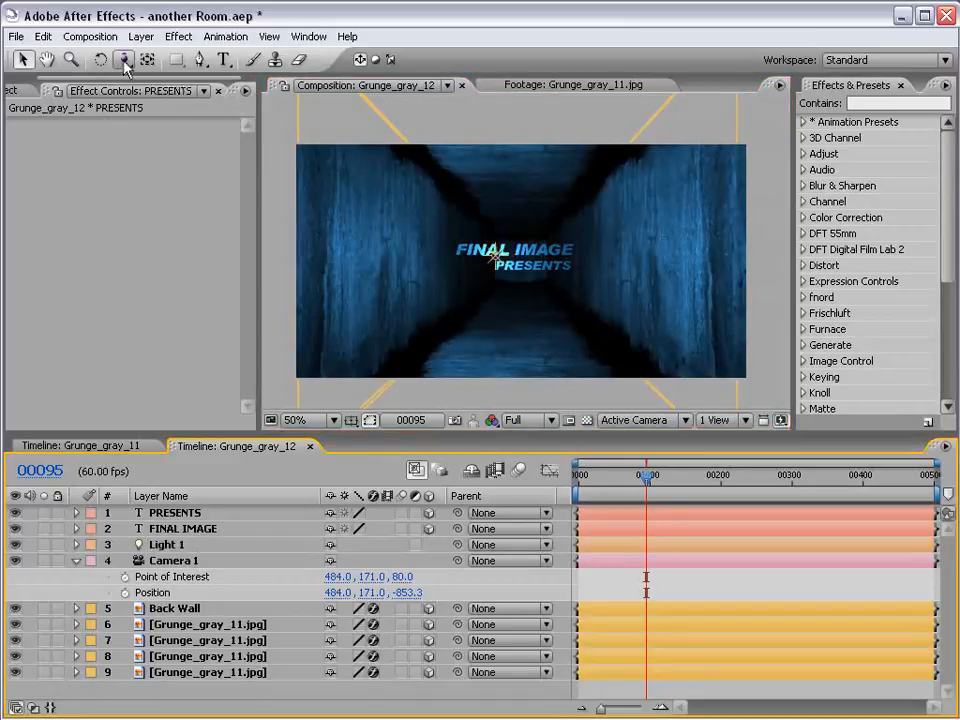
{"action": "key", "text": "c"}
{"action": "key", "text": "c"}
{"action": "left_click_drag", "start_coordinate": [510, 274], "coordinate": [528, 372]}
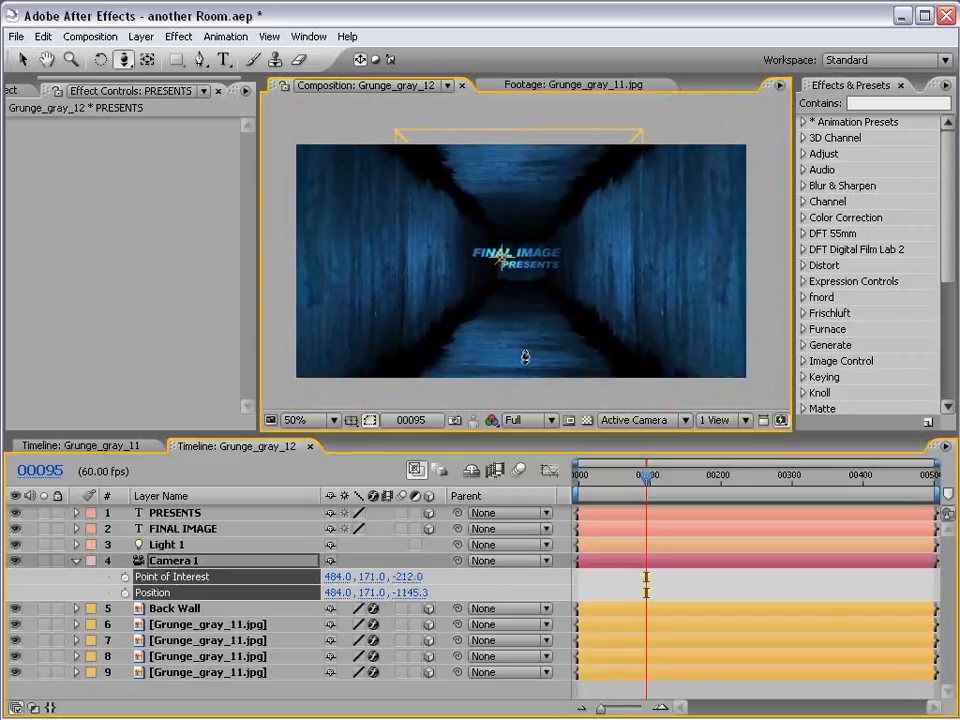
{"action": "left_click", "coordinate": [124, 60]}
{"action": "left_click", "coordinate": [184, 67]}
{"action": "left_click_drag", "start_coordinate": [583, 306], "coordinate": [529, 268]}
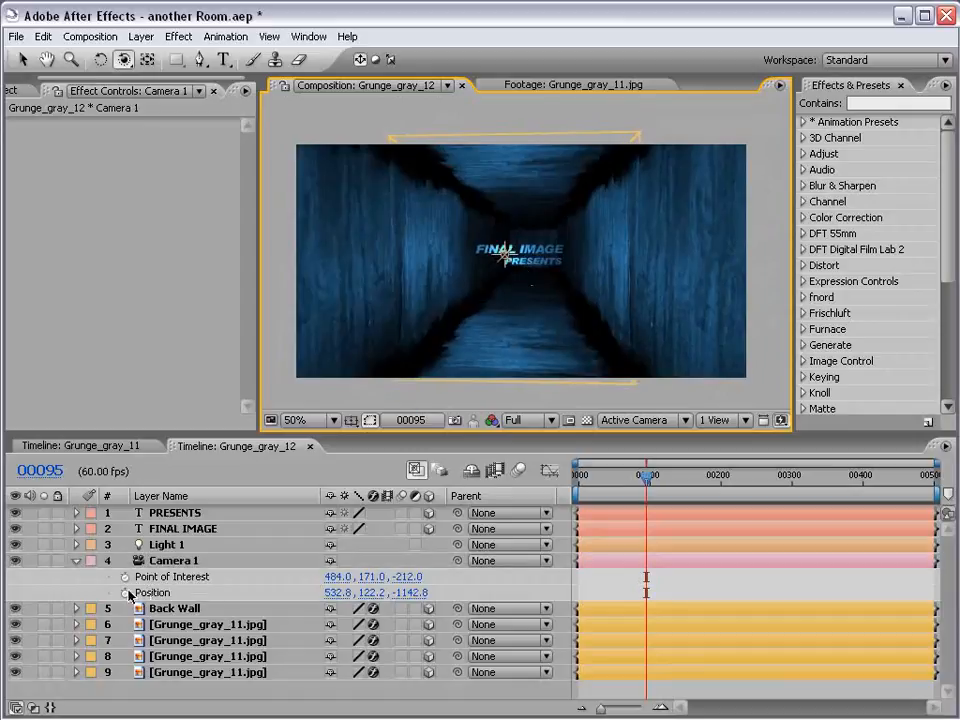
Set starting keyframes for Camera 1's Point of Interest and Position at frame 0
{"action": "left_click_drag", "start_coordinate": [597, 487], "coordinate": [568, 488]}
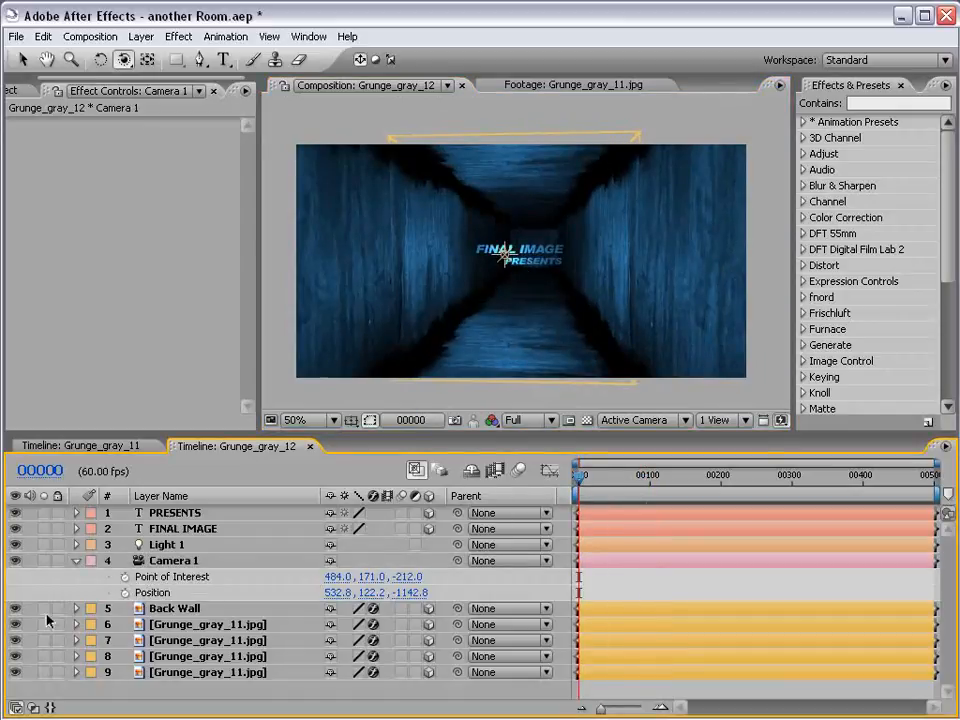
{"action": "left_click", "coordinate": [125, 577]}
{"action": "left_click", "coordinate": [125, 593]}
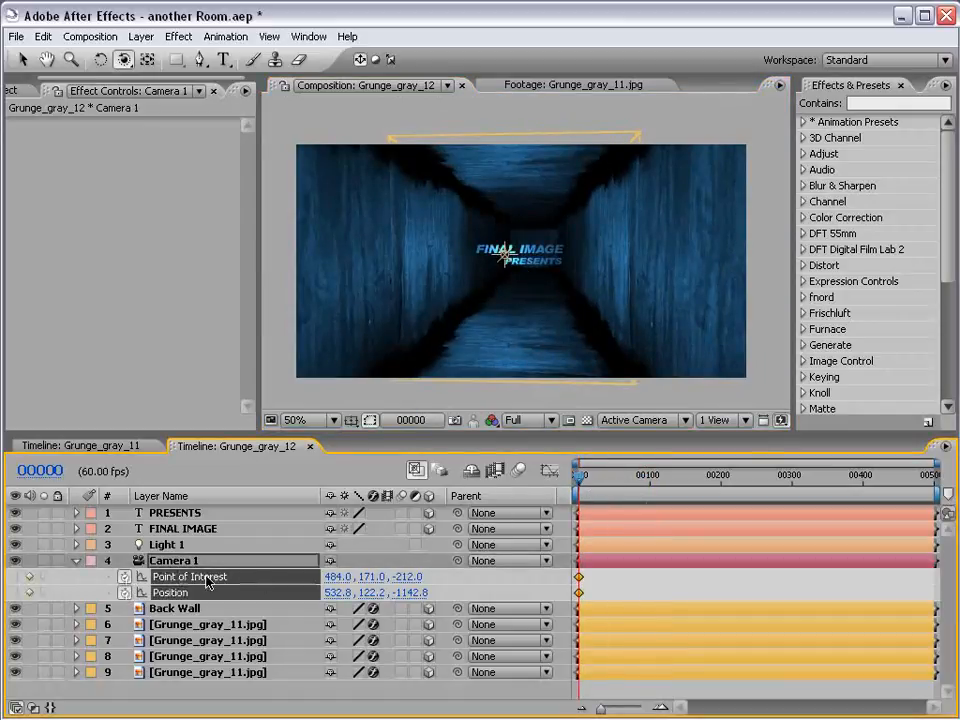
At frame 99, track Camera 1 forward towards the title to position 497.4, 157.5, -468.6
{"action": "left_click_drag", "start_coordinate": [586, 486], "coordinate": [651, 491]}
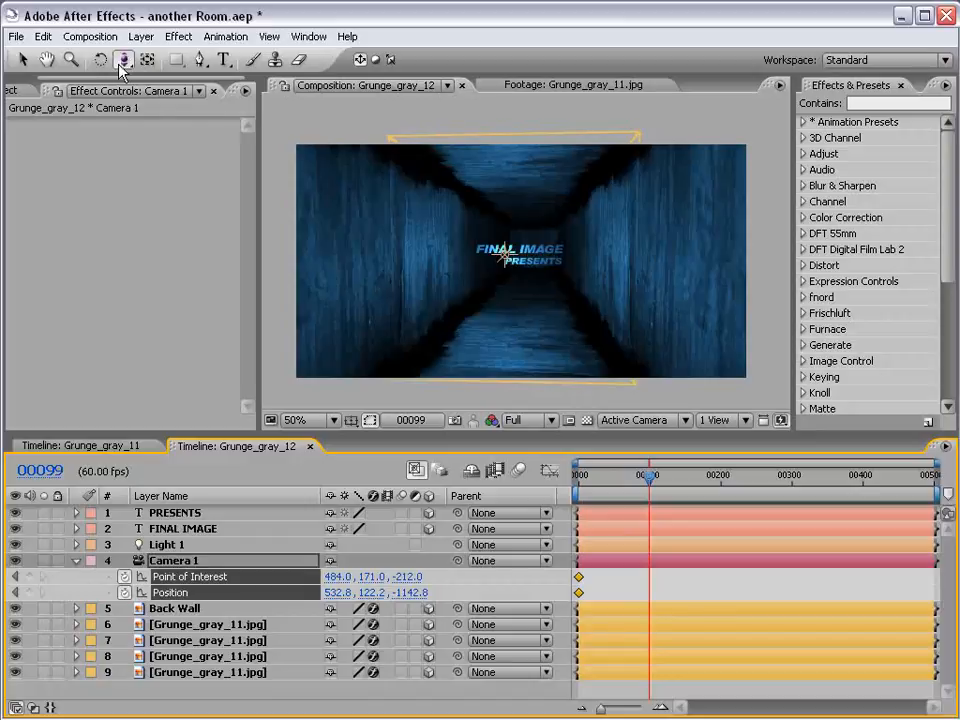
{"action": "left_click_drag", "start_coordinate": [123, 59], "coordinate": [172, 103]}
{"action": "left_click_drag", "start_coordinate": [553, 281], "coordinate": [621, 239]}
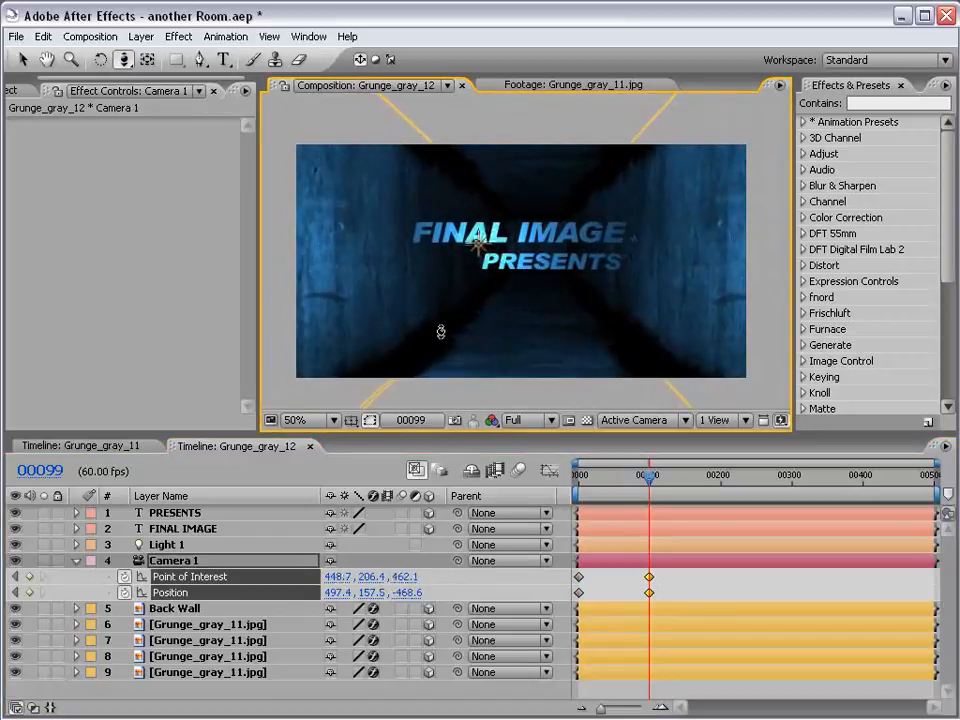
Orbit and pan Camera 1 at frame 99 to position 371.2, 154.3, -551.8, placing the title right of centre
{"action": "key", "text": "c"}
{"action": "left_click_drag", "start_coordinate": [508, 268], "coordinate": [565, 290]}
{"action": "key", "text": "c"}
{"action": "key", "text": "c"}
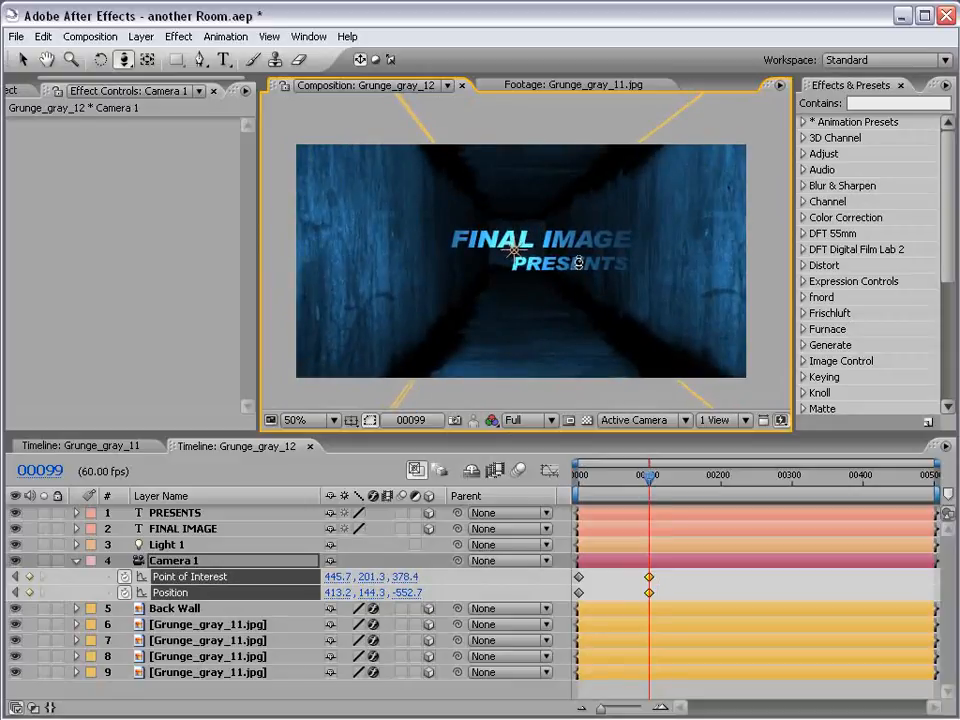
{"action": "key", "text": "c"}
{"action": "key", "text": "c"}
{"action": "mouse_move", "coordinate": [570, 273]}
{"action": "left_mouse_down"}
{"action": "mouse_move", "coordinate": [600, 270]}
{"action": "mouse_move", "coordinate": [588, 270]}
{"action": "left_mouse_up"}
{"action": "key", "text": "v"}
{"action": "left_click", "coordinate": [541, 242]}
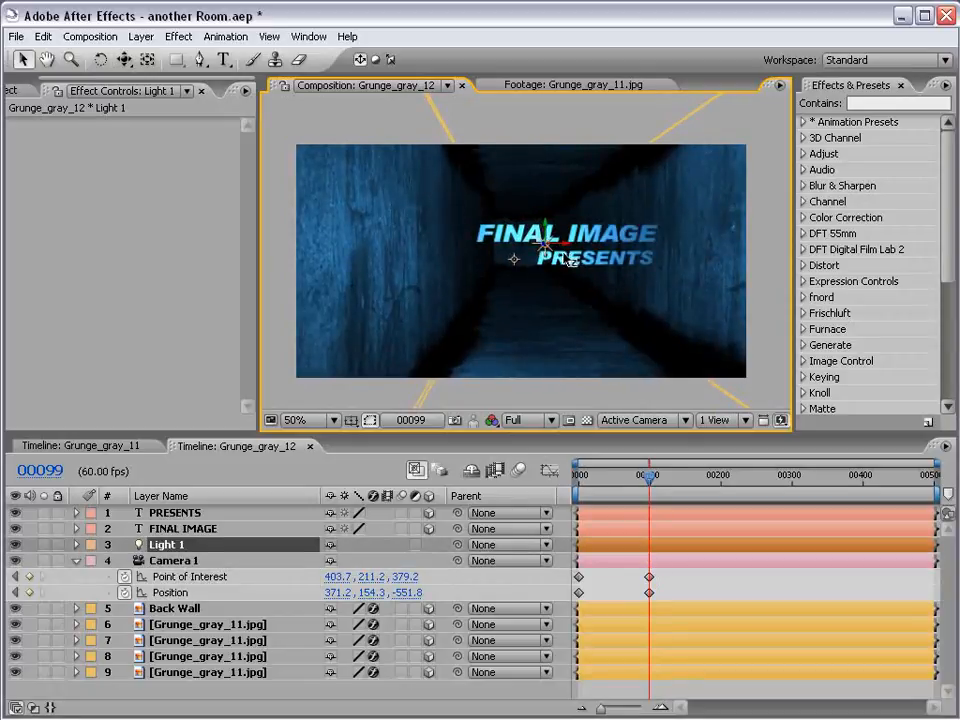
{"action": "left_click", "coordinate": [682, 581]}
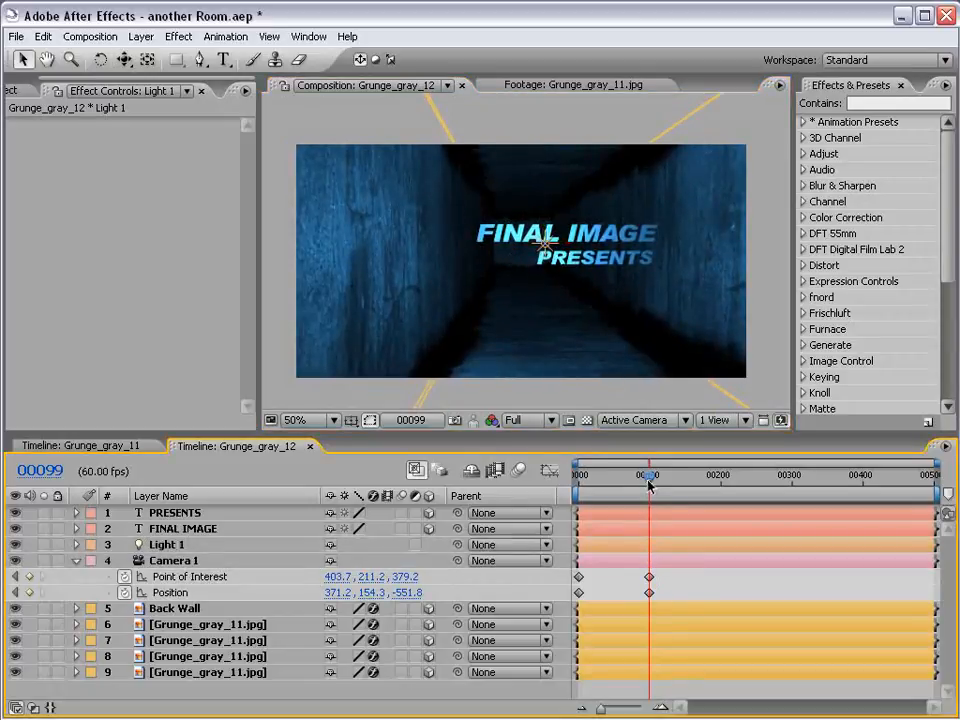
At frame 0, track Camera 1 far back and orbit it around the tunnel to position 625.8, 222.4, -2112.0
{"action": "left_click_drag", "start_coordinate": [649, 478], "coordinate": [555, 476]}
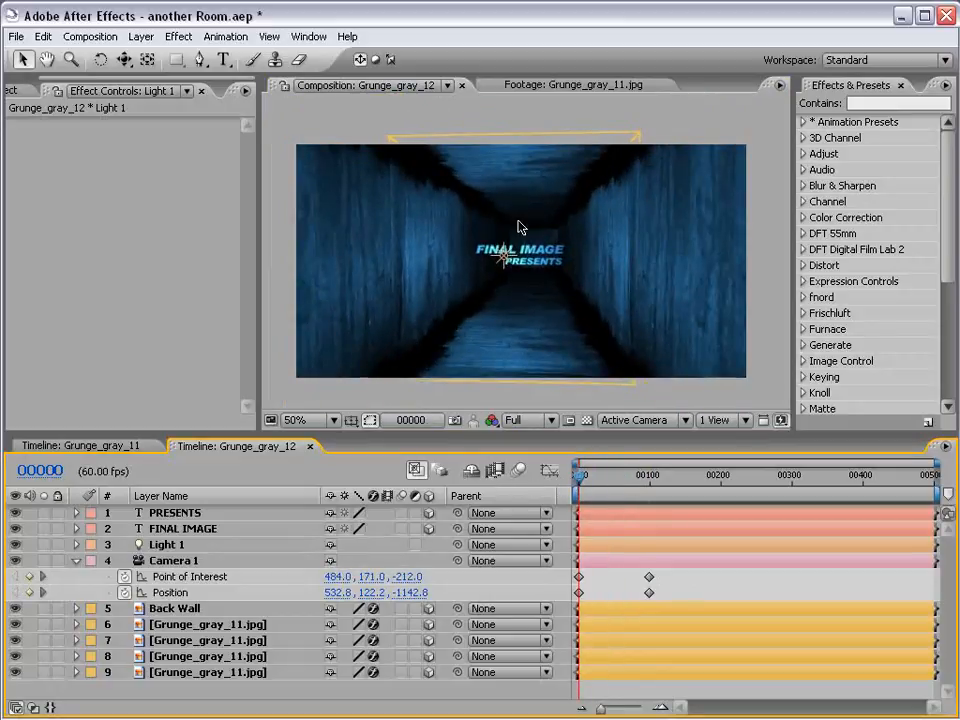
{"action": "key", "text": "c"}
{"action": "left_click_drag", "start_coordinate": [530, 251], "coordinate": [565, 500]}
{"action": "key", "text": "c"}
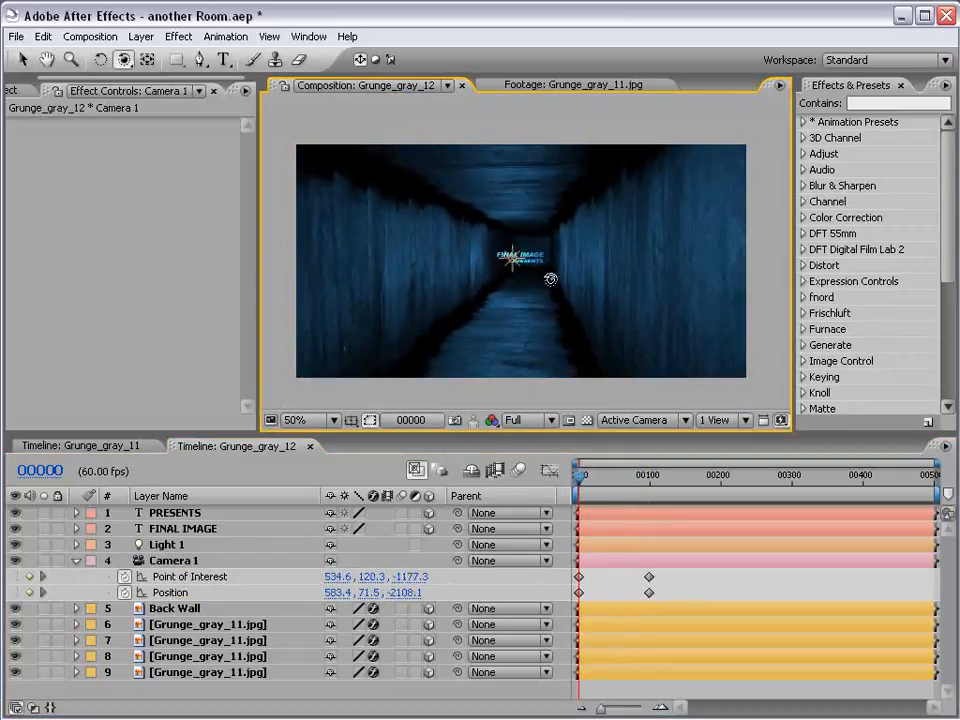
{"action": "mouse_move", "coordinate": [550, 280]}
{"action": "left_mouse_down"}
{"action": "mouse_move", "coordinate": [540, 257]}
{"action": "mouse_move", "coordinate": [557, 288]}
{"action": "left_mouse_up"}
{"action": "key", "text": "c"}
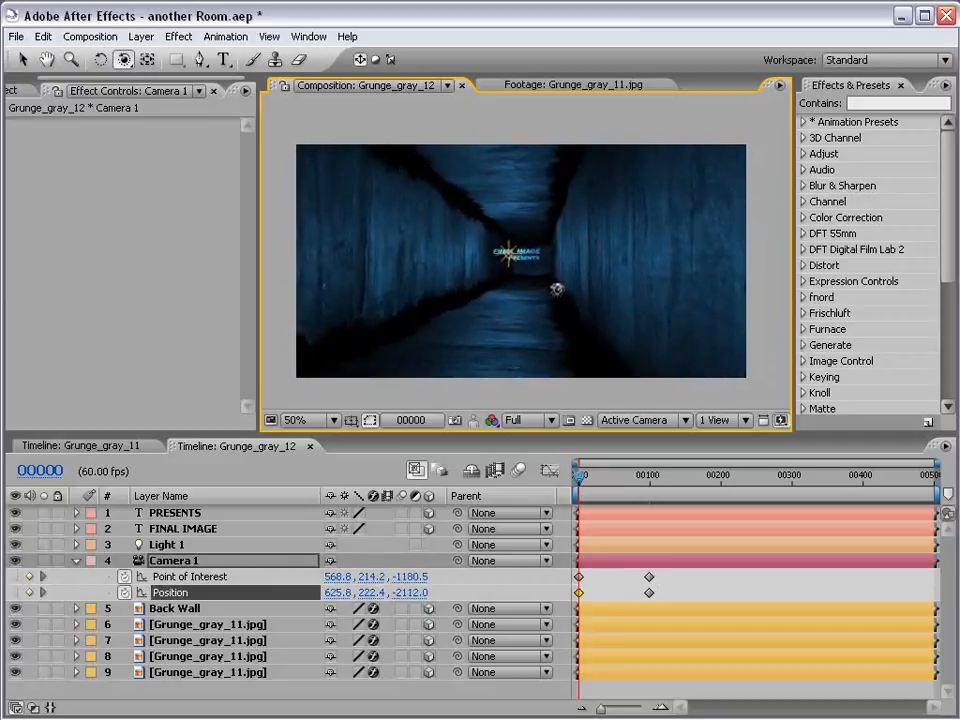
{"action": "key", "text": "F2"}
{"action": "key", "text": "v"}
{"action": "left_click", "coordinate": [710, 588]}
Apply Easy Ease to all of Camera 1's Point of Interest and Position keyframes
{"action": "left_click_drag", "start_coordinate": [581, 480], "coordinate": [651, 485]}
{"action": "left_click_drag", "start_coordinate": [664, 569], "coordinate": [577, 600]}
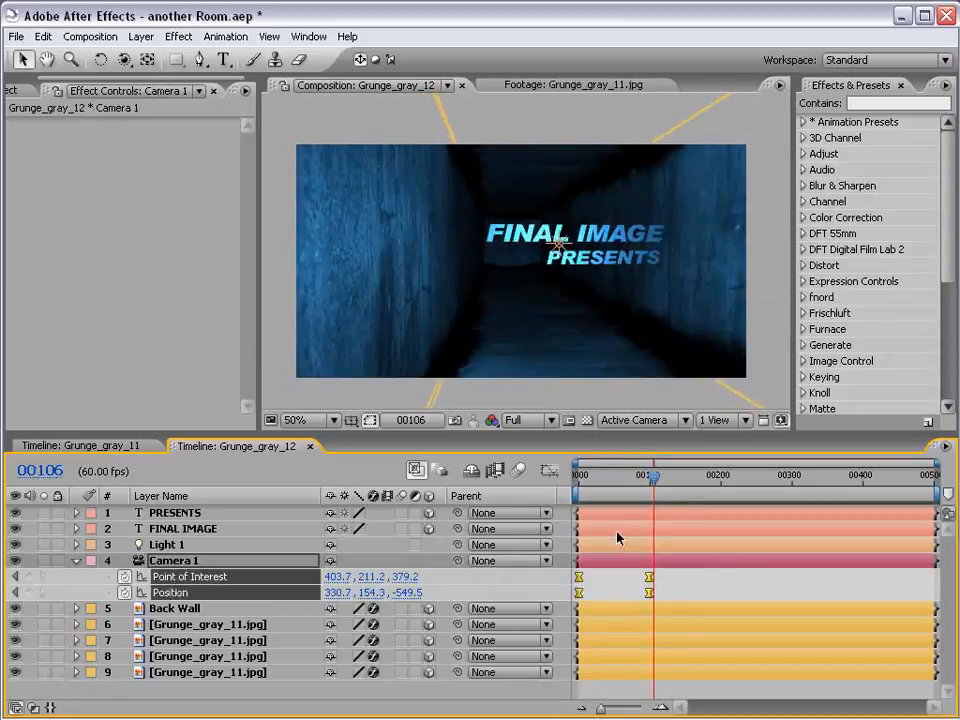
{"action": "key", "text": "F9"}
Shift Camera 1's two end keyframes earlier to about frame 65 and preview the camera move
{"action": "left_click", "coordinate": [670, 588]}
{"action": "left_click_drag", "start_coordinate": [671, 572], "coordinate": [624, 592]}
{"action": "left_click", "coordinate": [640, 581]}
{"action": "left_click_drag", "start_coordinate": [608, 483], "coordinate": [627, 488]}
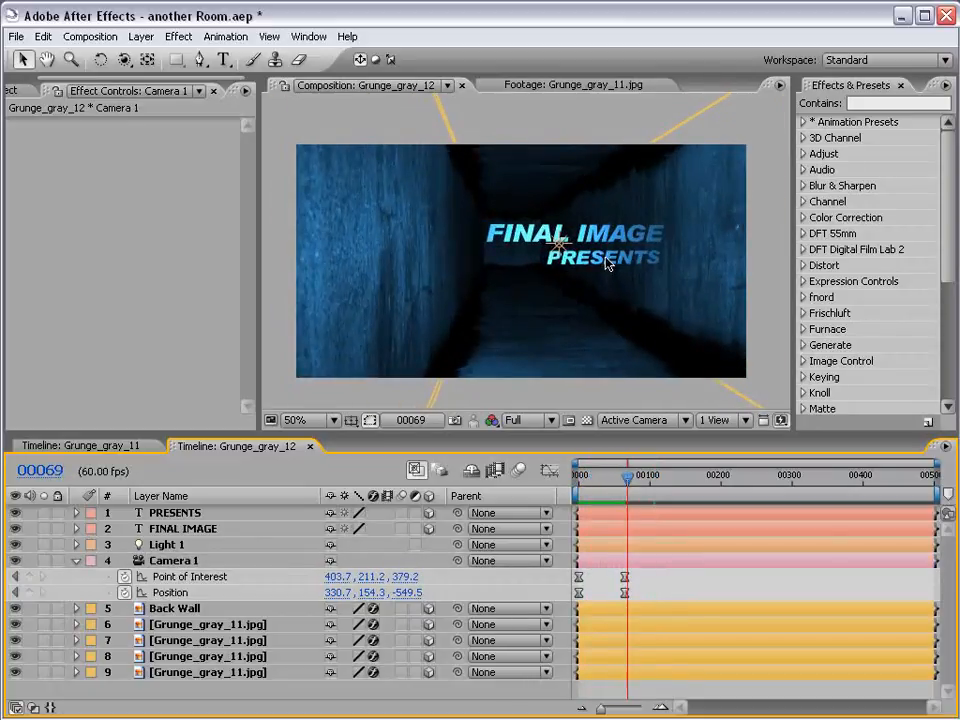
{"action": "key", "text": "space"}
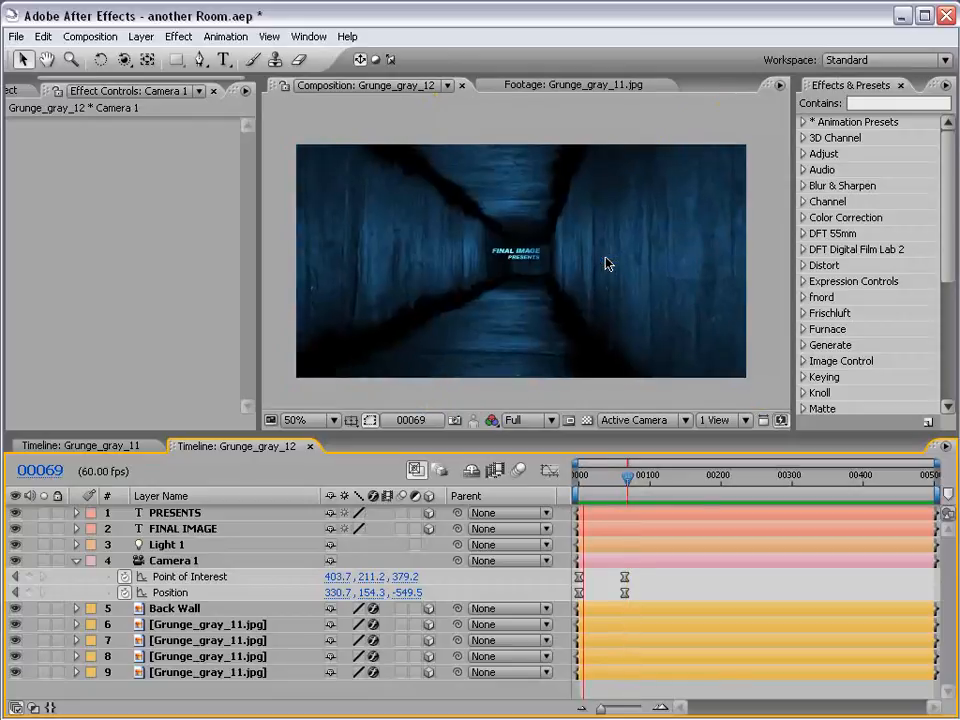
{"action": "key", "text": "Home"}
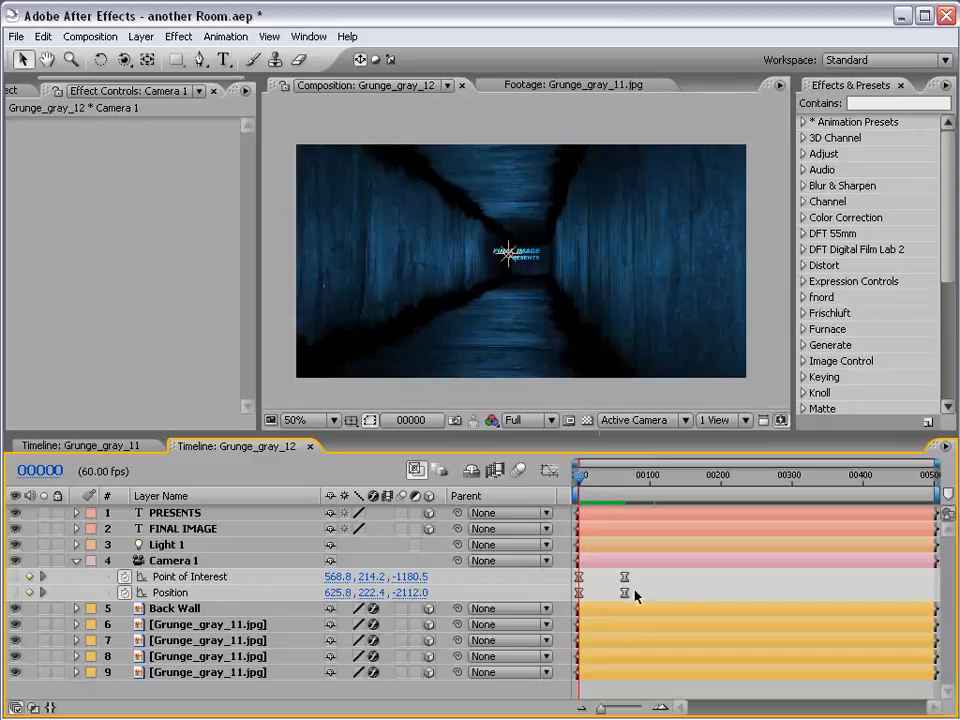
Add the expression wiggle(.5,35) to Camera 1's Position
{"action": "scroll", "coordinate": [533, 352], "scroll_direction": "up", "scroll_amount": 1}
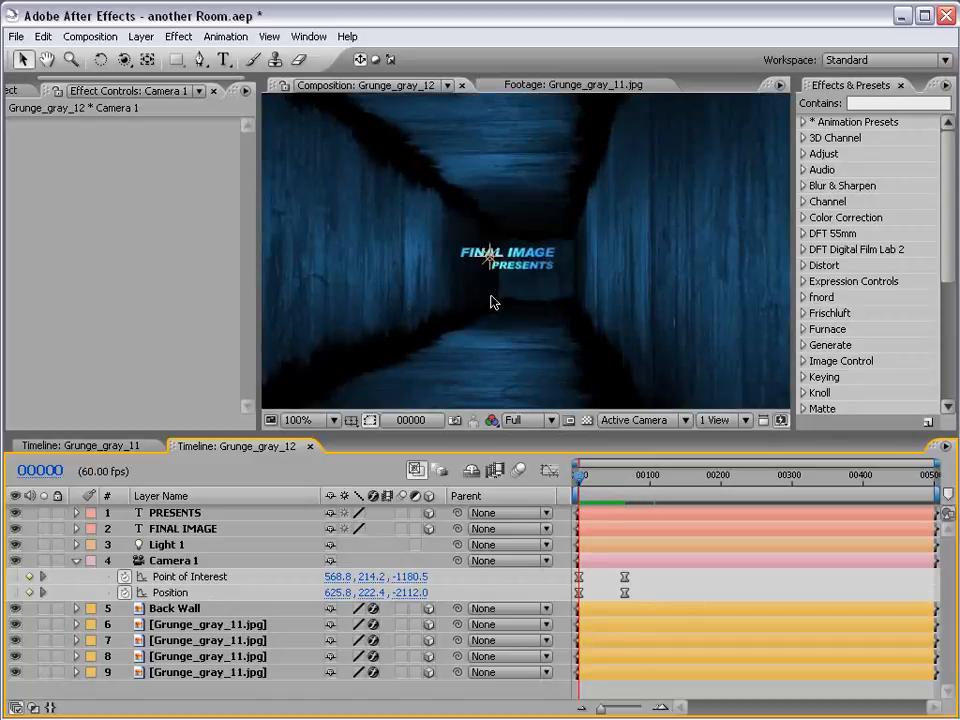
{"action": "scroll", "coordinate": [491, 302], "scroll_direction": "down", "scroll_amount": 1}
{"action": "left_click", "coordinate": [124, 592], "text": "alt"}
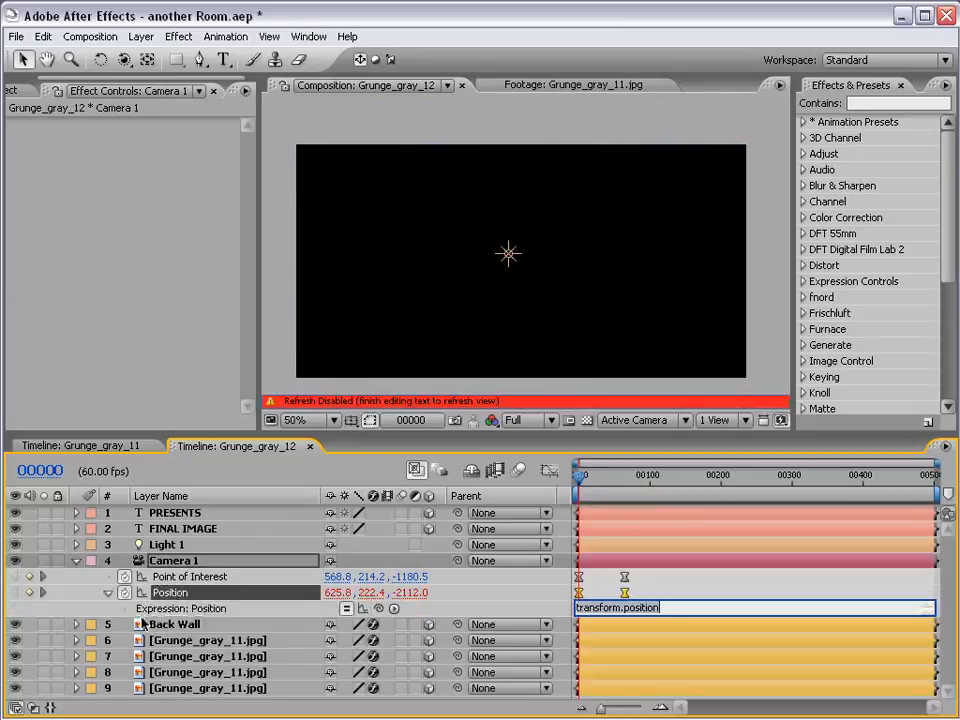
{"action": "type", "text": "wigg"}
{"action": "key", "text": "BackSpace"}
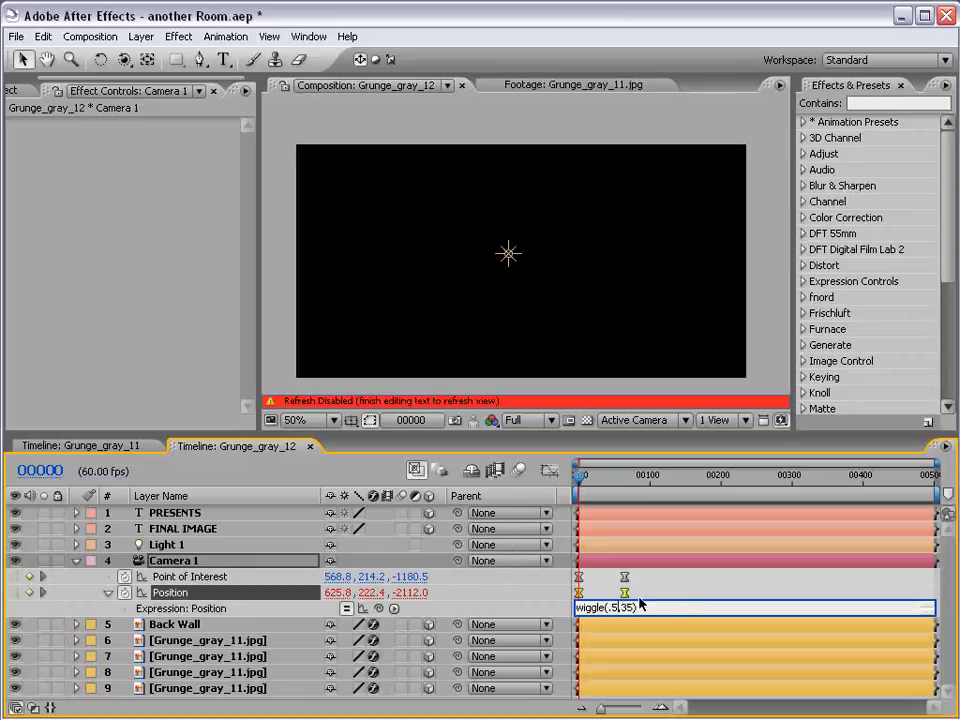
{"action": "left_click", "coordinate": [677, 598]}
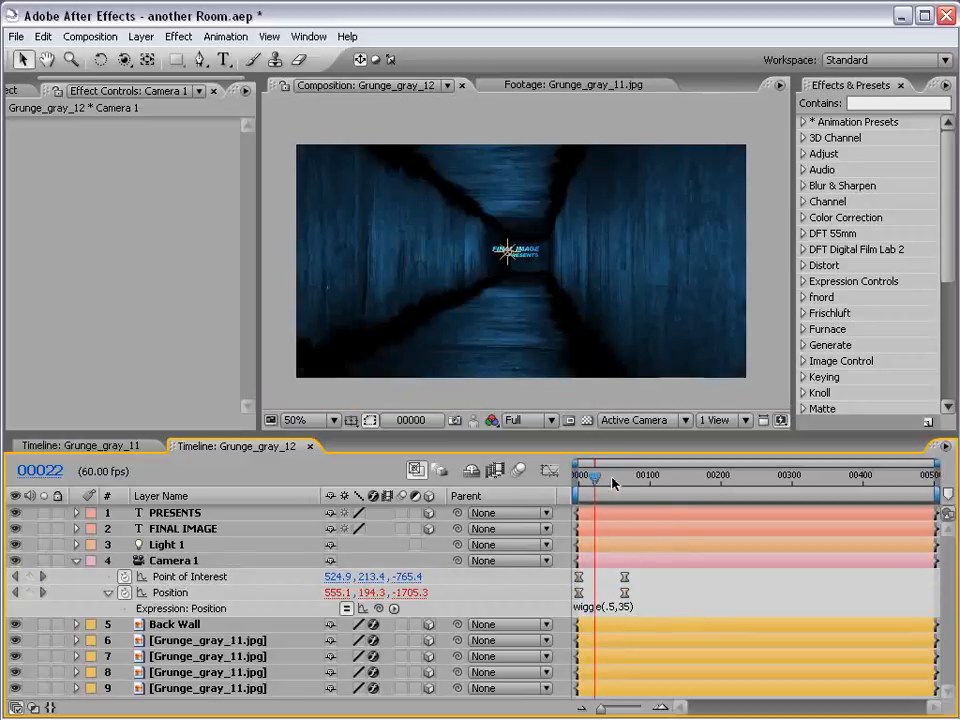
Check the camera drift up to frame 303 and change the Position expression to wiggle(.5,25)
{"action": "left_click_drag", "start_coordinate": [615, 484], "coordinate": [794, 483]}
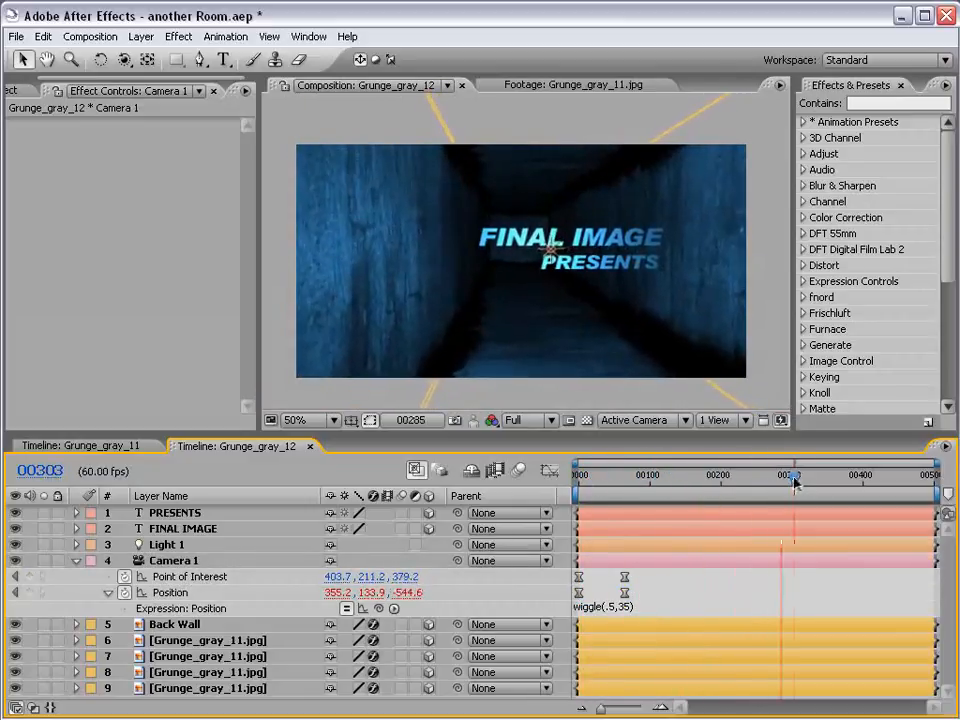
{"action": "left_click", "coordinate": [640, 608]}
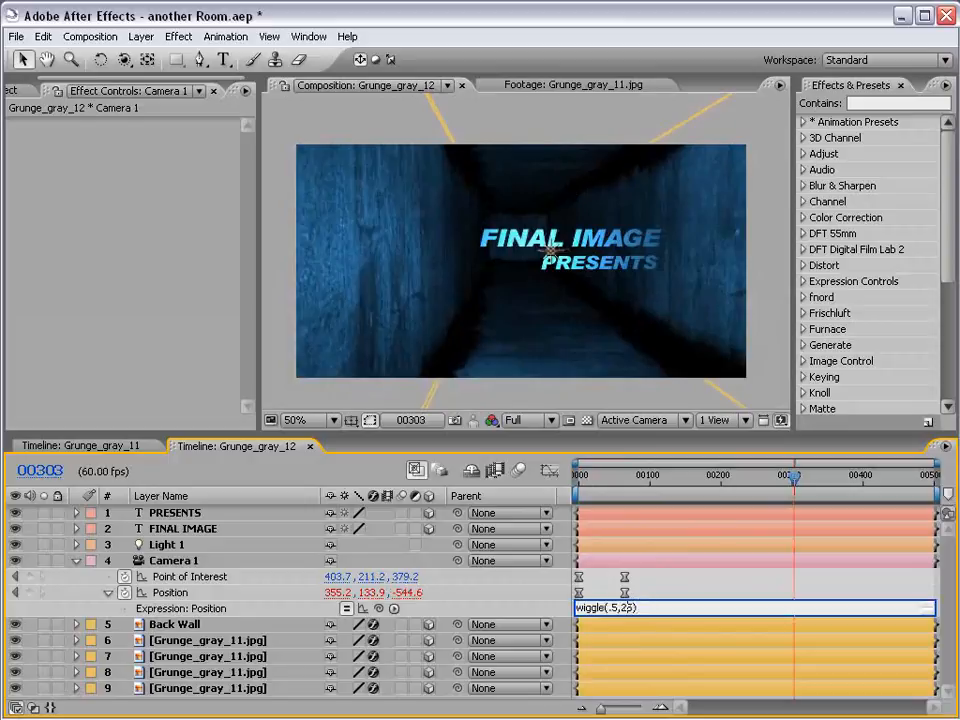
{"action": "key", "text": "KP_Enter"}
{"action": "key", "text": "Home"}
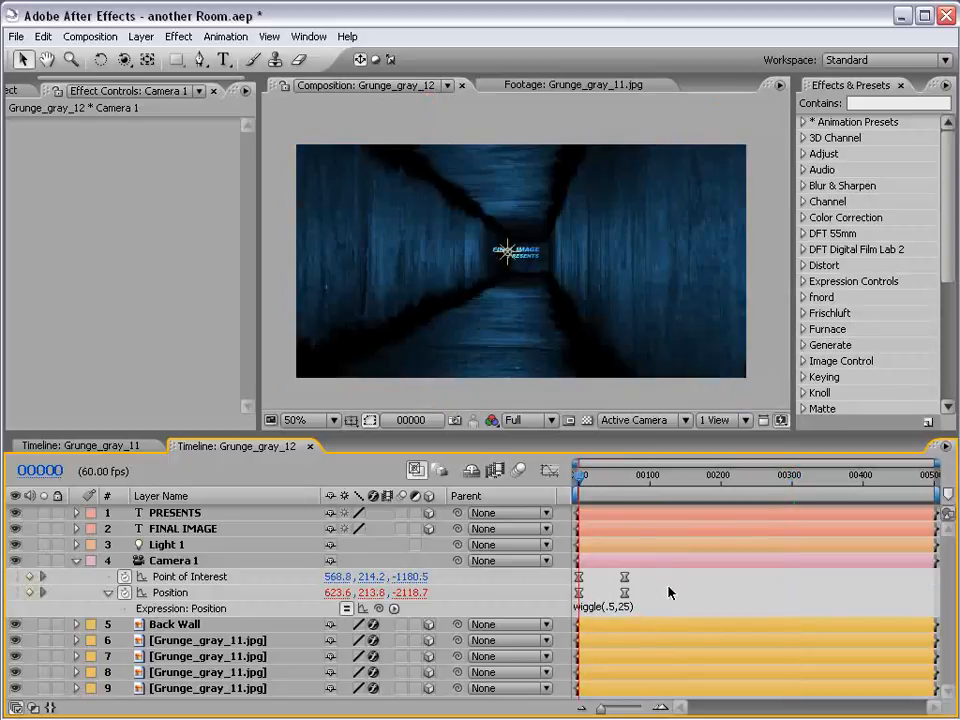
Collapse Camera 1's properties and enable motion blur for the text and wall layers and the composition
{"action": "left_click", "coordinate": [79, 561]}
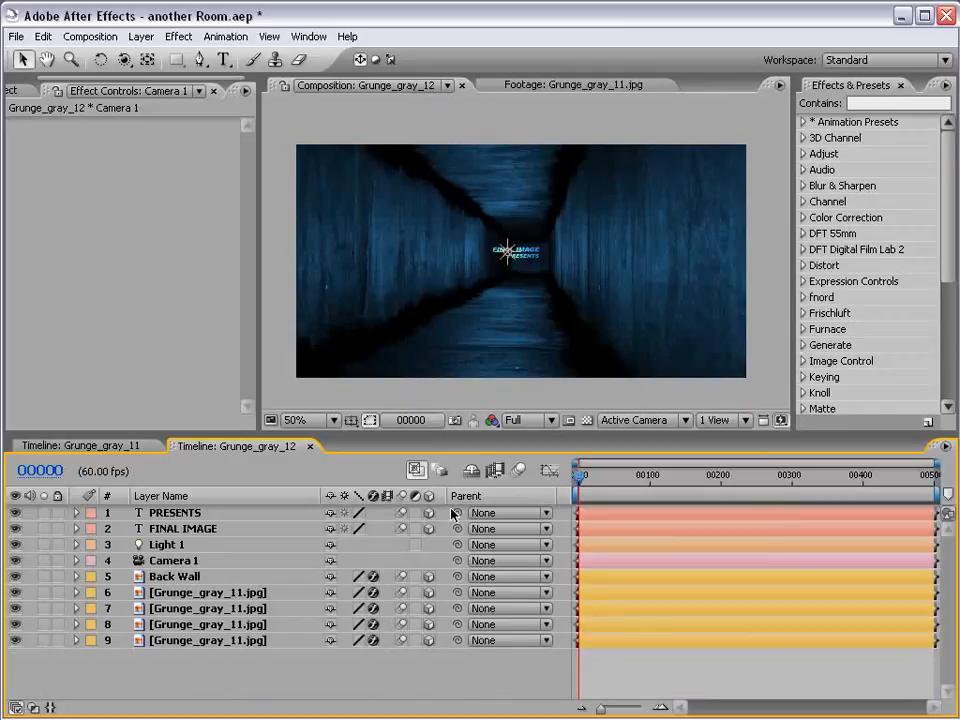
{"action": "left_click", "coordinate": [517, 472]}
{"action": "left_click_drag", "start_coordinate": [585, 480], "coordinate": [593, 476]}
Shift Camera 1's end Point of Interest and Position keyframes earlier to about frame 33 to speed up the move
{"action": "left_click", "coordinate": [183, 561]}
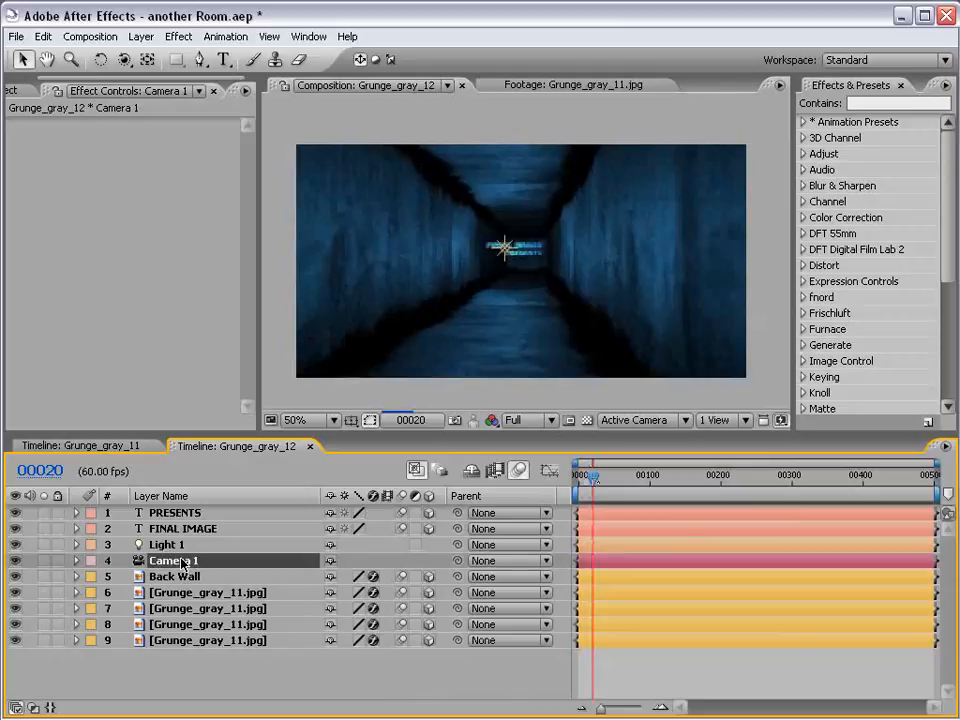
{"action": "key", "text": "u"}
{"action": "left_click_drag", "start_coordinate": [645, 577], "coordinate": [603, 598]}
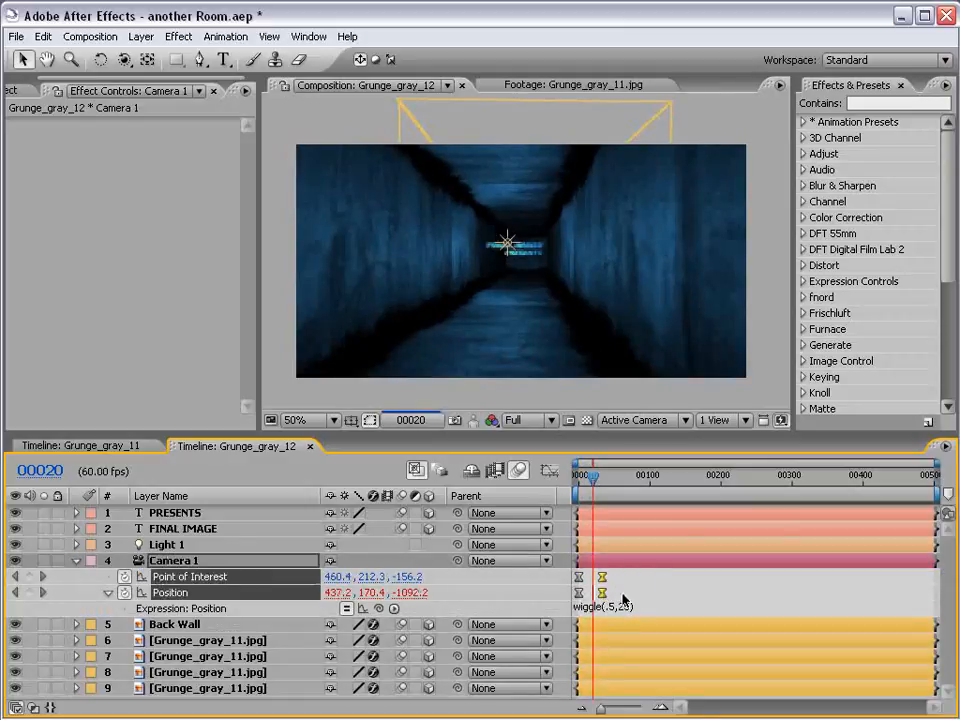
{"action": "left_click", "coordinate": [633, 588]}
Examine the motion-blurred tunnel and title at frames 20 and 38 in an enlarged, Half-resolution composition view
{"action": "key", "text": "grave"}
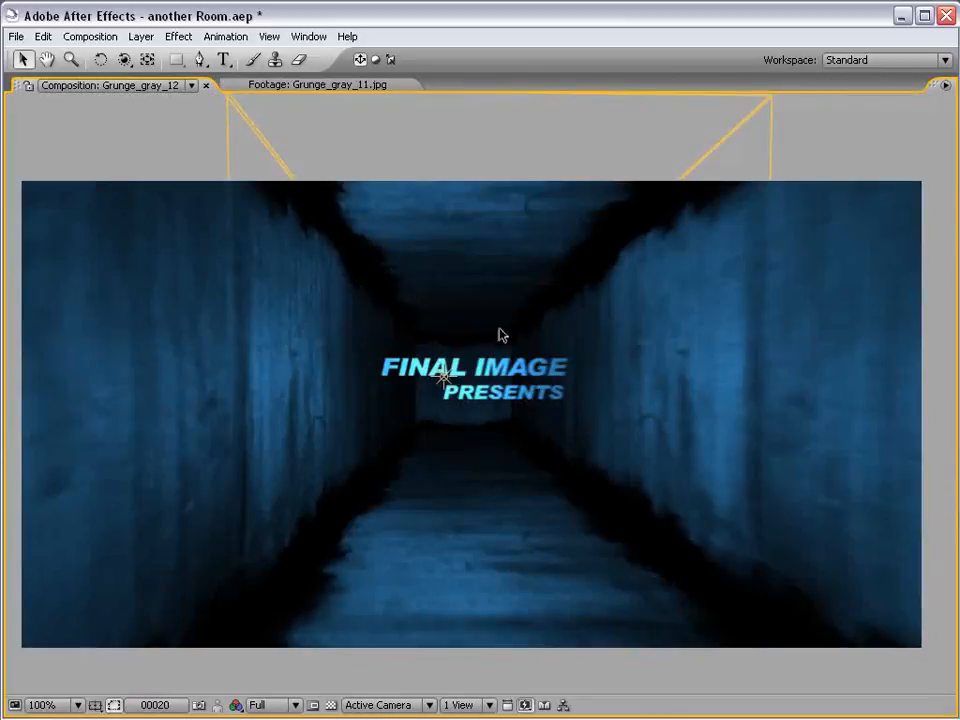
{"action": "key", "text": "grave"}
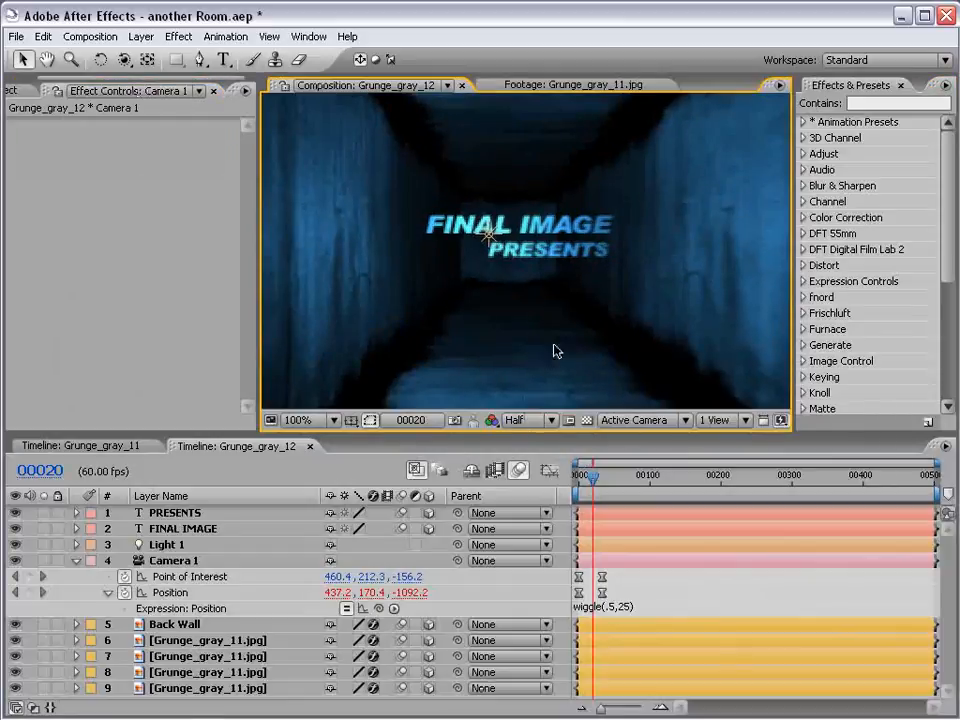
{"action": "left_click_drag", "start_coordinate": [594, 486], "coordinate": [606, 486]}
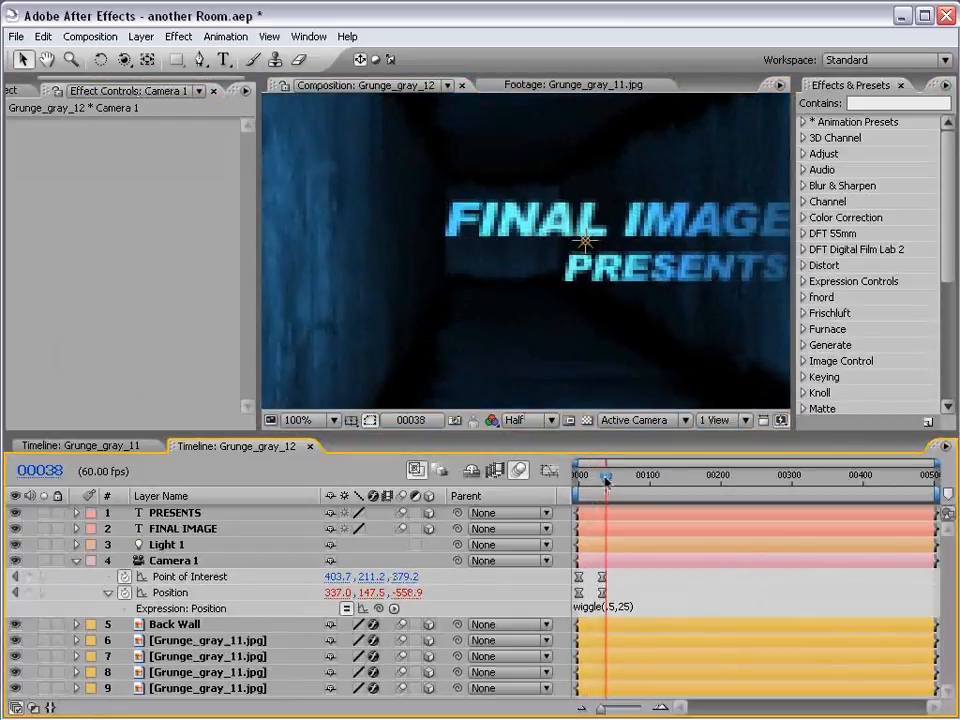
{"action": "scroll", "coordinate": [620, 270], "scroll_direction": "down", "scroll_amount": 1}
{"action": "key", "text": "grave"}
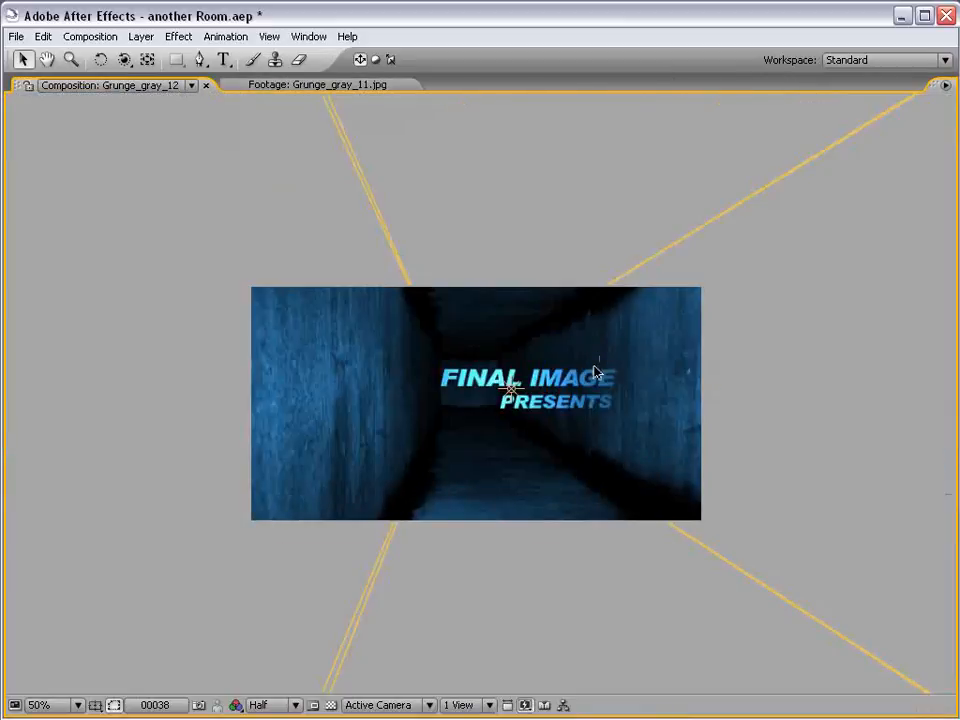
{"action": "key", "text": "grave"}
{"action": "left_click", "coordinate": [655, 582]}
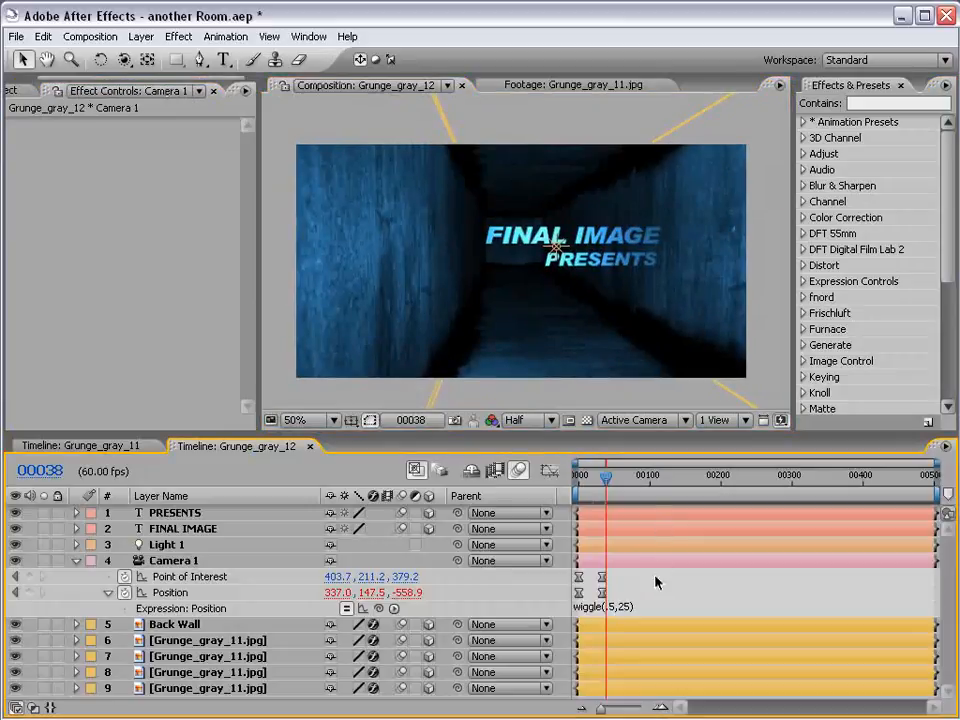
Turn on Depth of Field in Camera 1's options and raise its Aperture to 128.7 pixels
{"action": "left_click", "coordinate": [76, 561]}
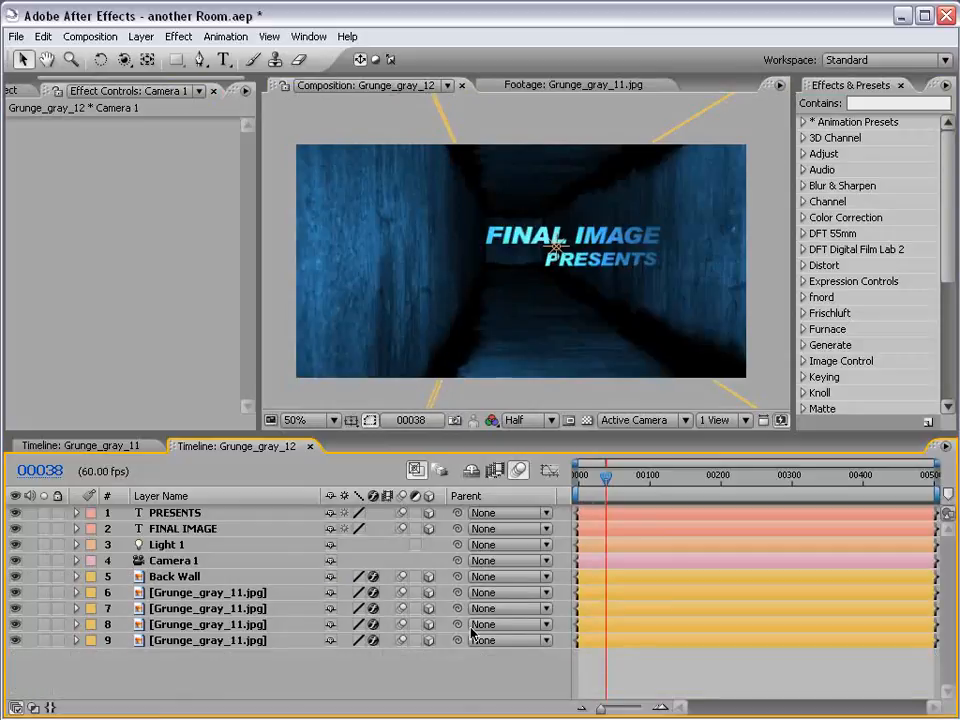
{"action": "left_click", "coordinate": [76, 561]}
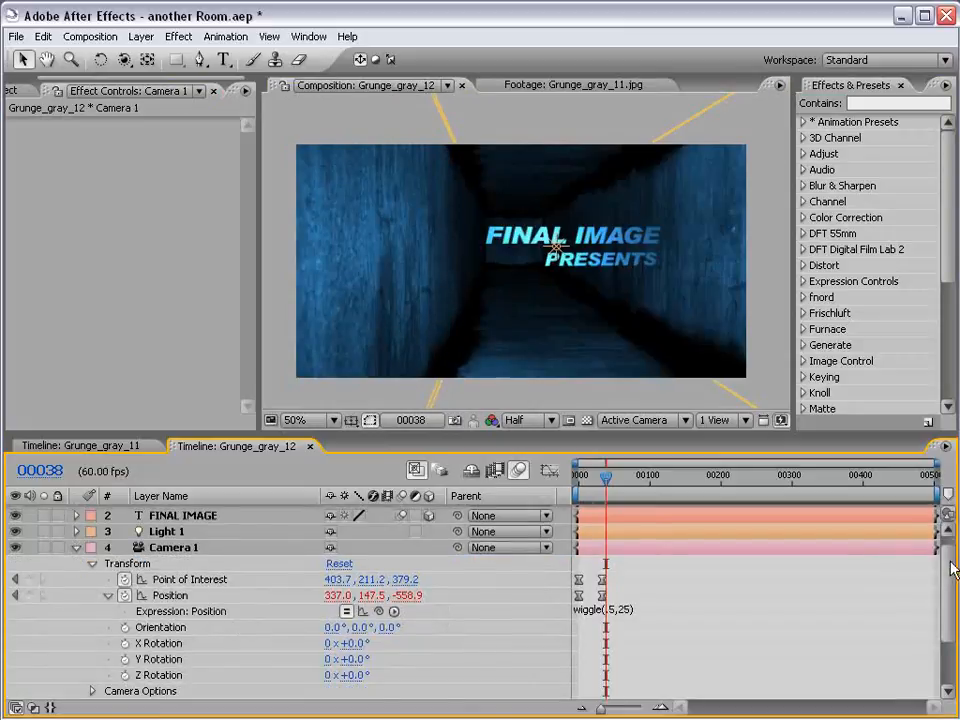
{"action": "scroll", "coordinate": [120, 640], "scroll_direction": "down", "scroll_amount": 2}
{"action": "left_click", "coordinate": [92, 651]}
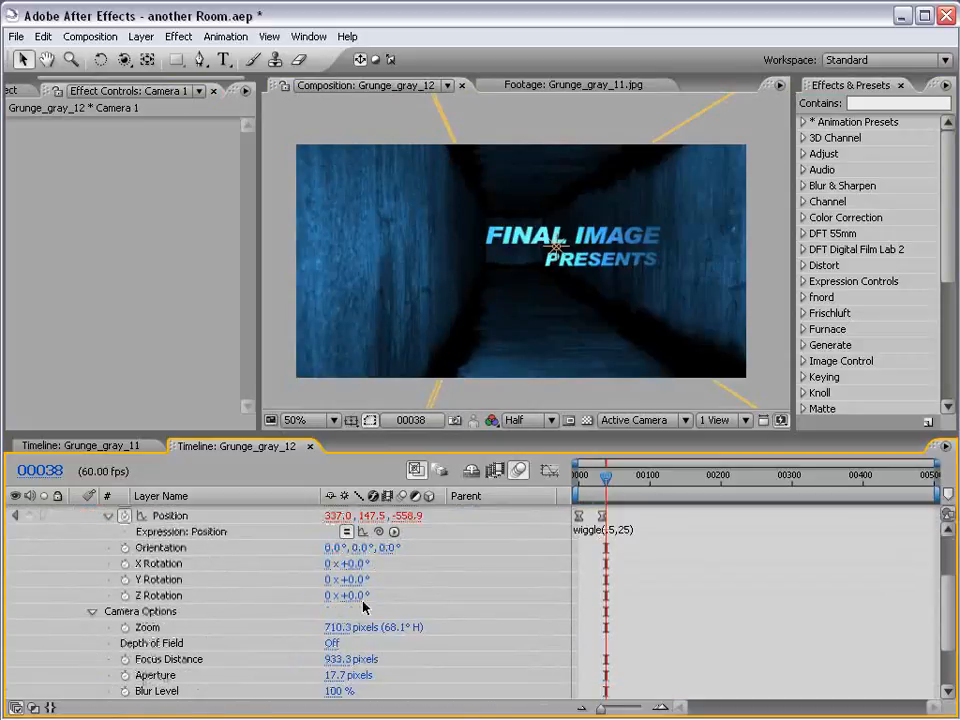
{"action": "left_click_drag", "start_coordinate": [943, 606], "coordinate": [940, 620]}
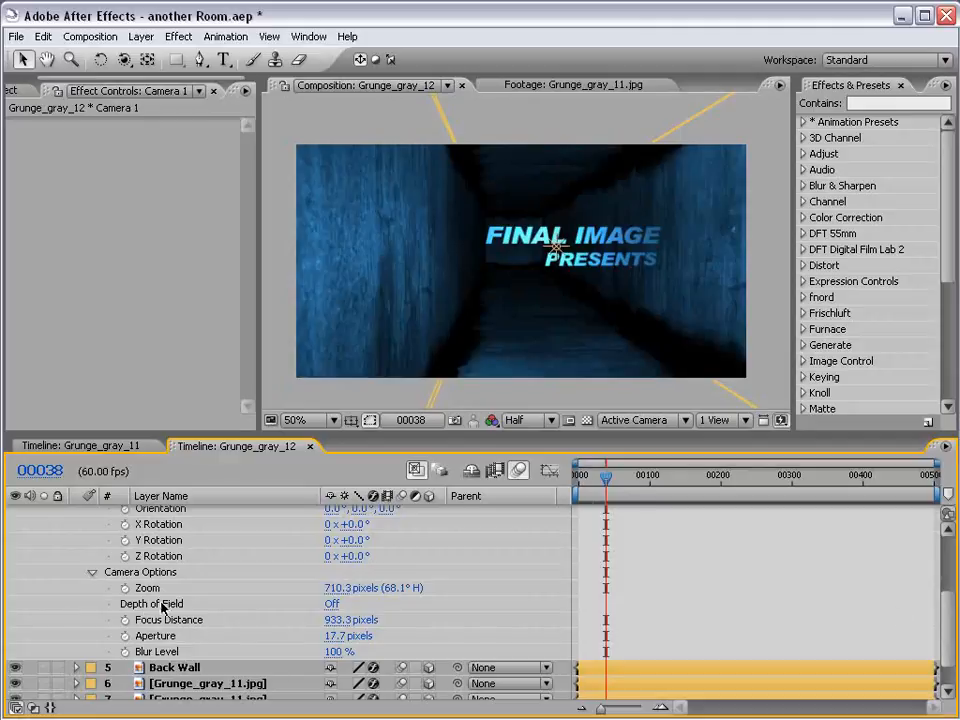
{"action": "left_click", "coordinate": [332, 606]}
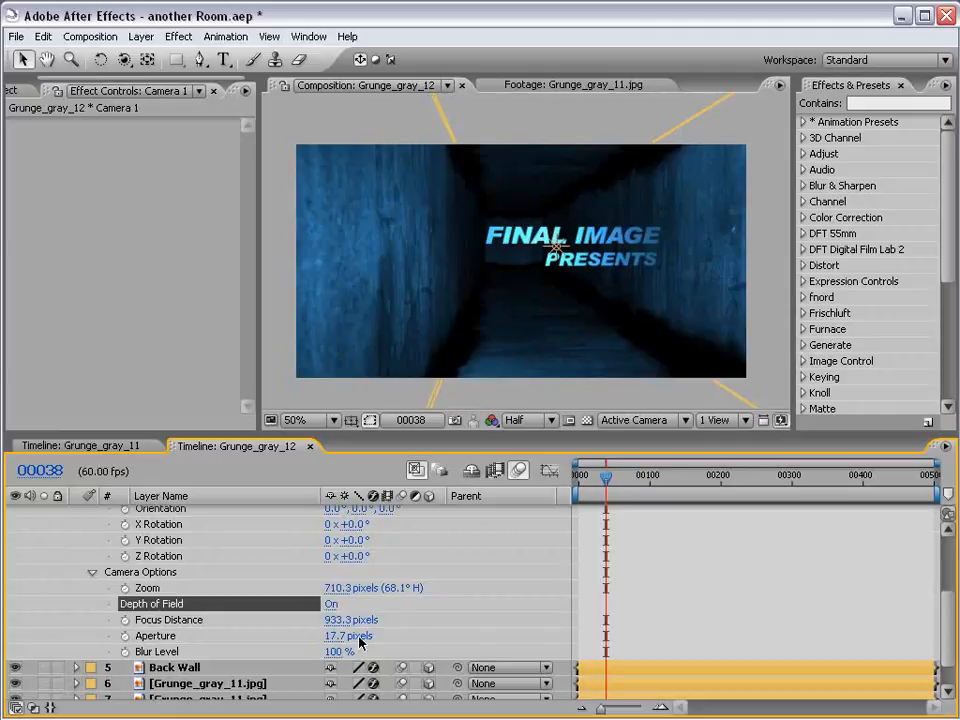
{"action": "left_click_drag", "start_coordinate": [335, 635], "coordinate": [431, 621]}
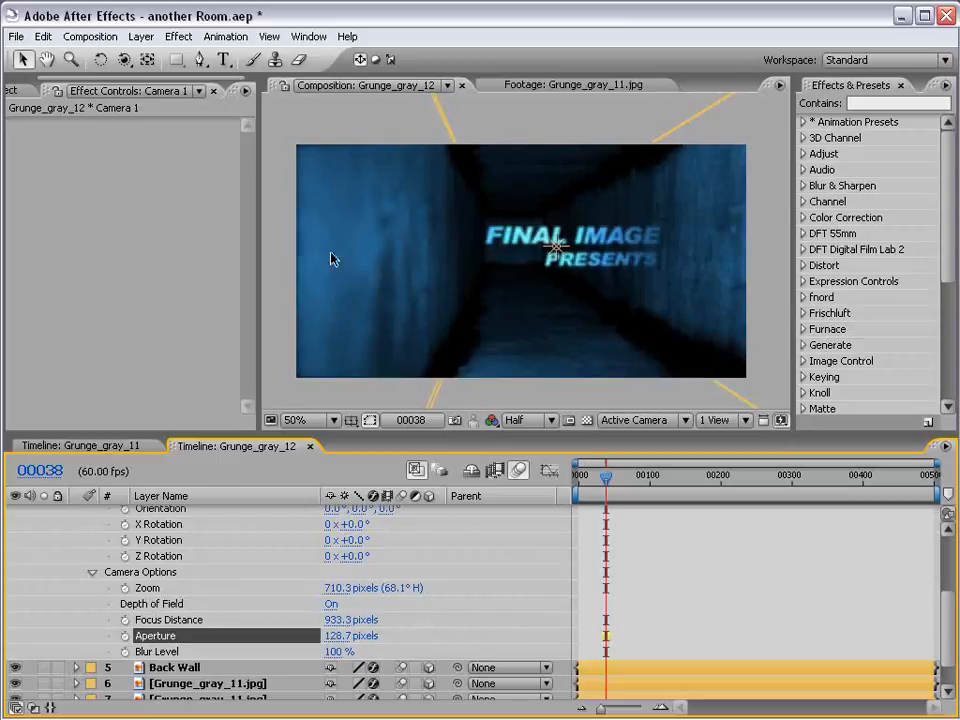
Raise Camera 1's Blur Level to 161% and check the stronger blur in an enlarged composition view
{"action": "left_click_drag", "start_coordinate": [340, 651], "coordinate": [390, 657]}
{"action": "key", "text": "grave"}
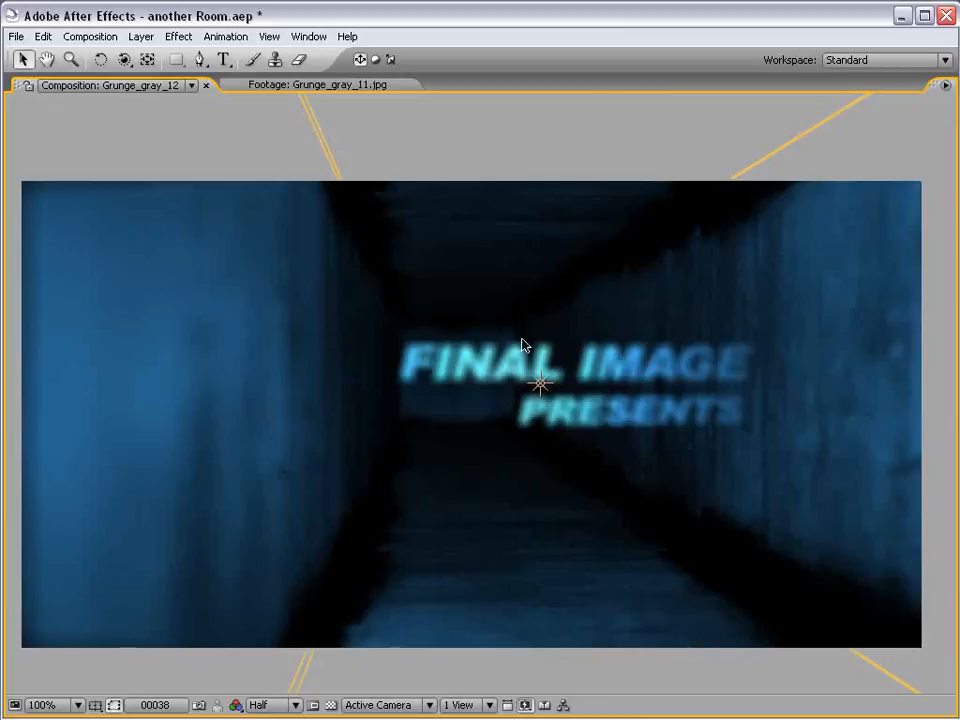
{"action": "key", "text": "grave"}
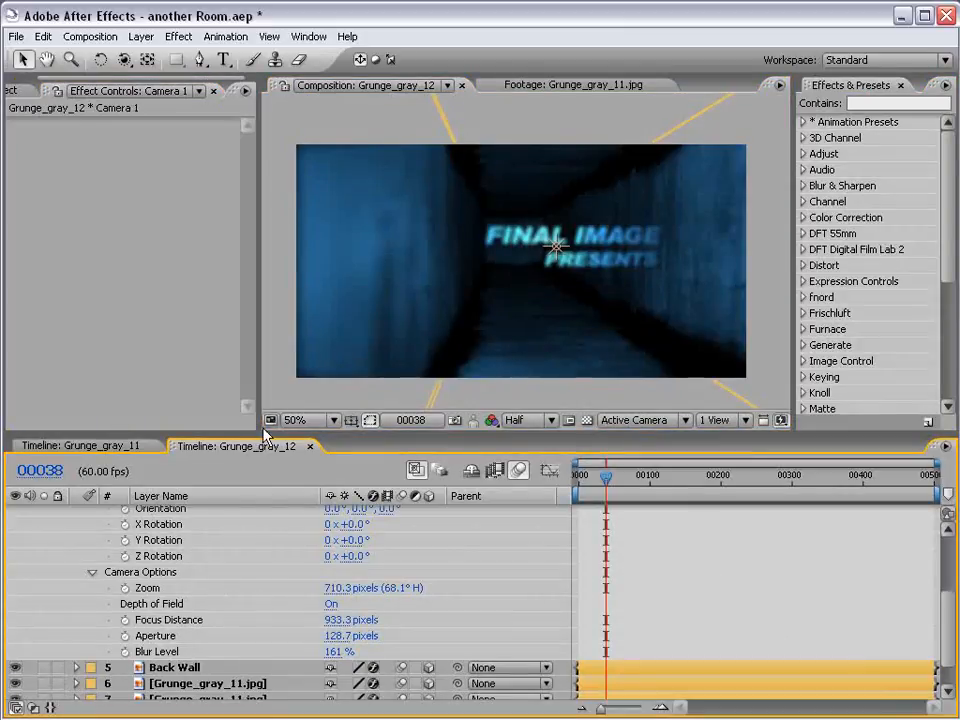
Lower Camera 1's Focus Distance to 570.3 pixels to focus on the title and inspect it in an enlarged composition view
{"action": "left_click_drag", "start_coordinate": [264, 433], "coordinate": [264, 340]}
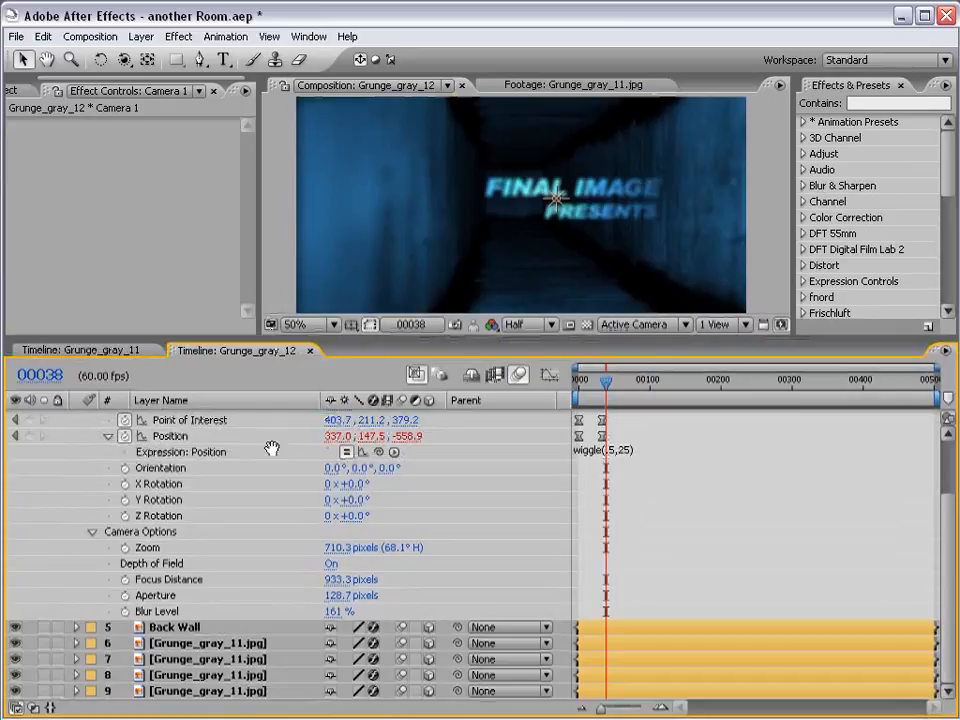
{"action": "scroll", "coordinate": [278, 460], "scroll_direction": "up", "scroll_amount": 2}
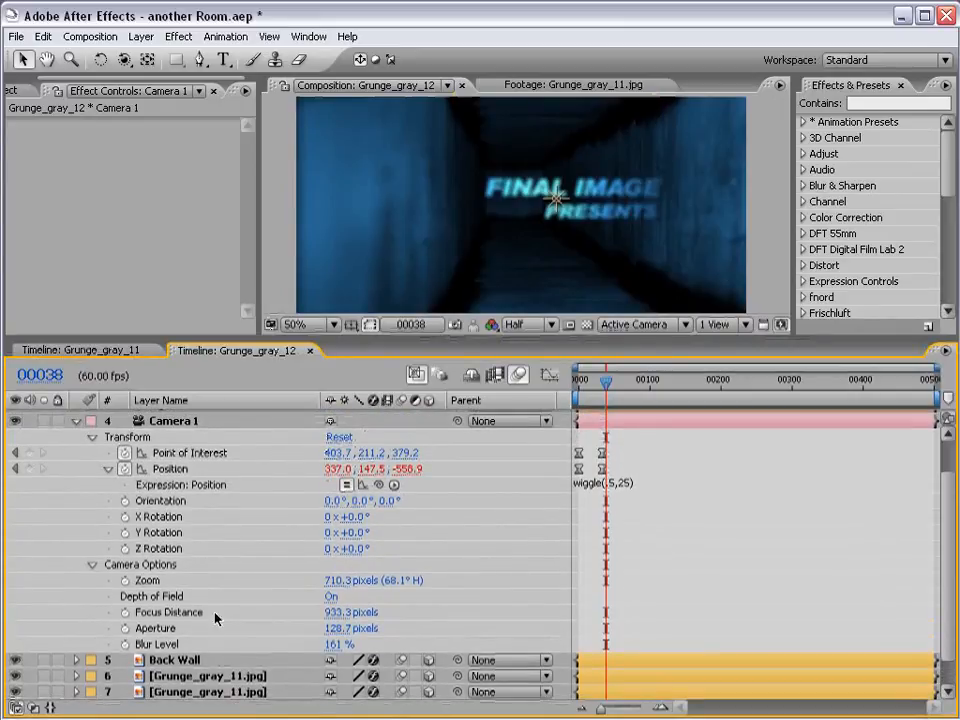
{"action": "left_click_drag", "start_coordinate": [352, 612], "coordinate": [39, 602]}
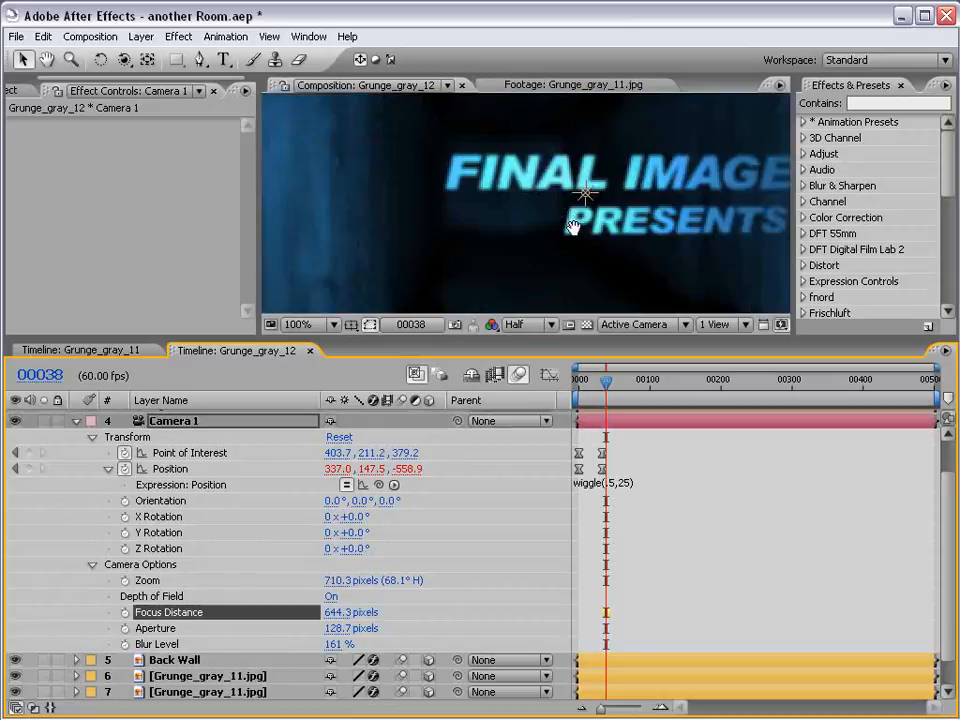
{"action": "left_click_drag", "start_coordinate": [337, 612], "coordinate": [126, 607]}
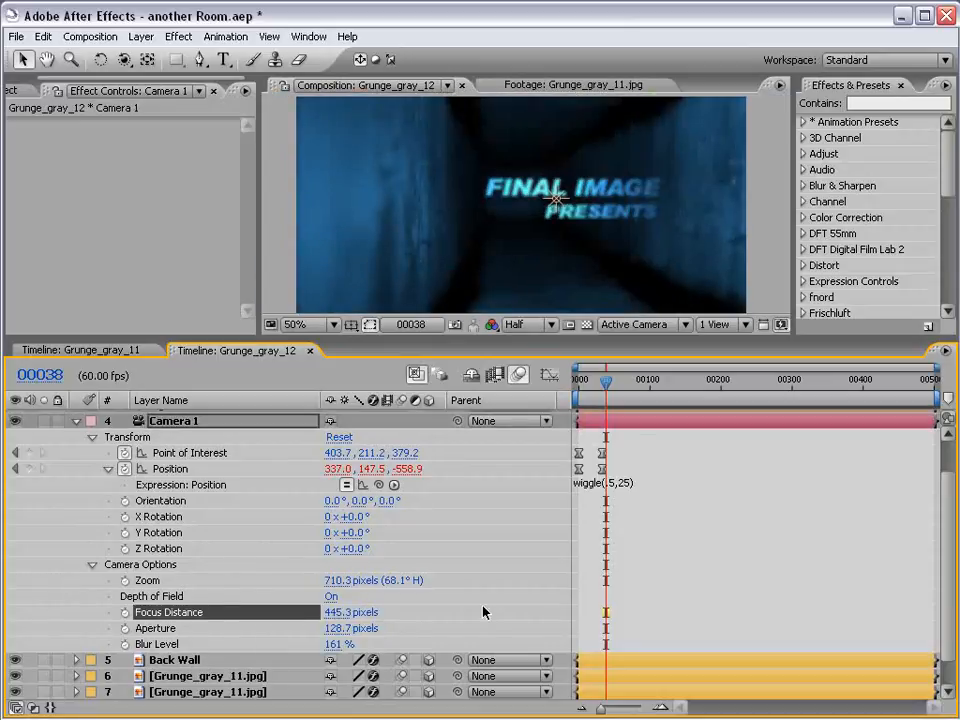
{"action": "left_click_drag", "start_coordinate": [335, 612], "coordinate": [446, 609]}
{"action": "key", "text": "grave"}
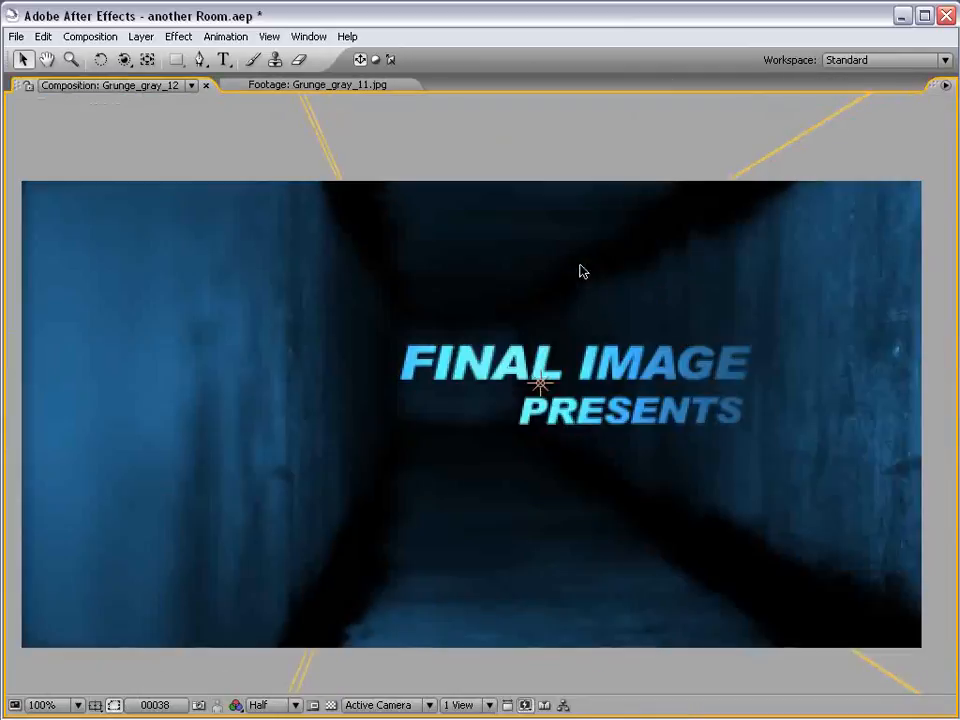
{"action": "key", "text": "grave"}
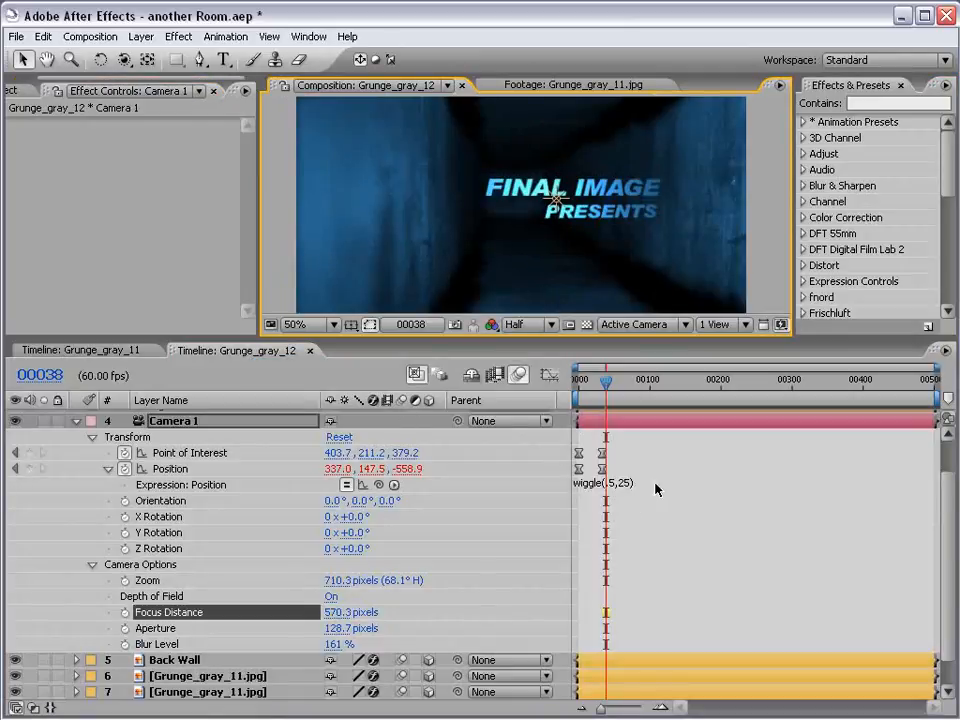
Add the expression length(thisComp.layer("FINAL IMAGE").transform.position,transform.position) to Camera 1's Focus Distance, linking the FINAL IMAGE and camera positions
{"action": "scroll", "coordinate": [476, 508], "scroll_direction": "up", "scroll_amount": 2}
{"action": "left_click", "coordinate": [190, 436]}
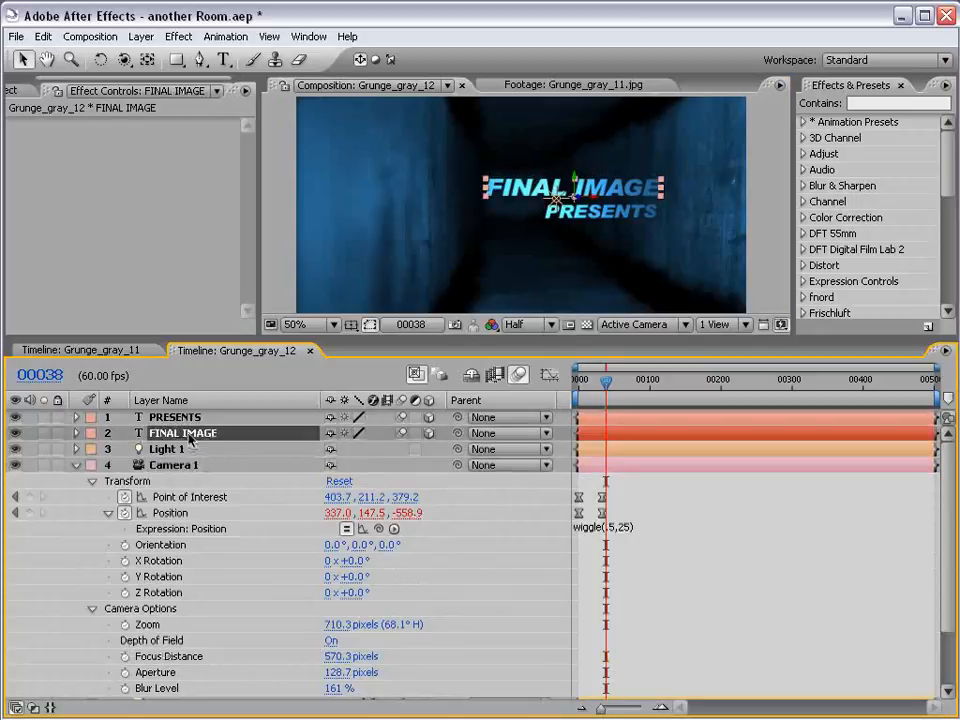
{"action": "key", "text": "p"}
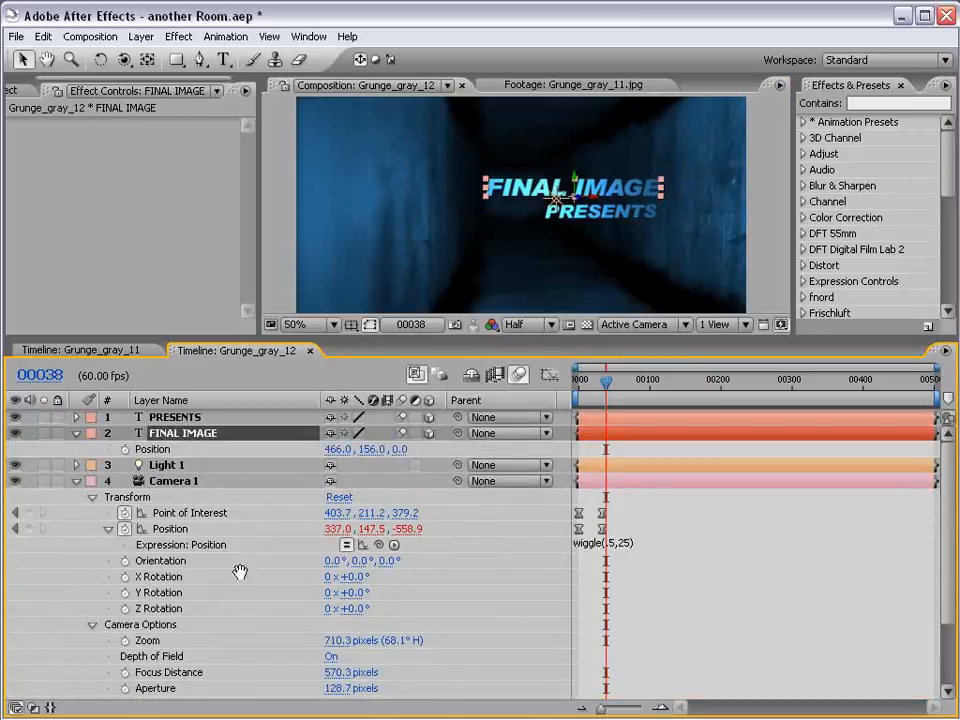
{"action": "scroll", "coordinate": [136, 643], "scroll_direction": "down", "scroll_amount": 1}
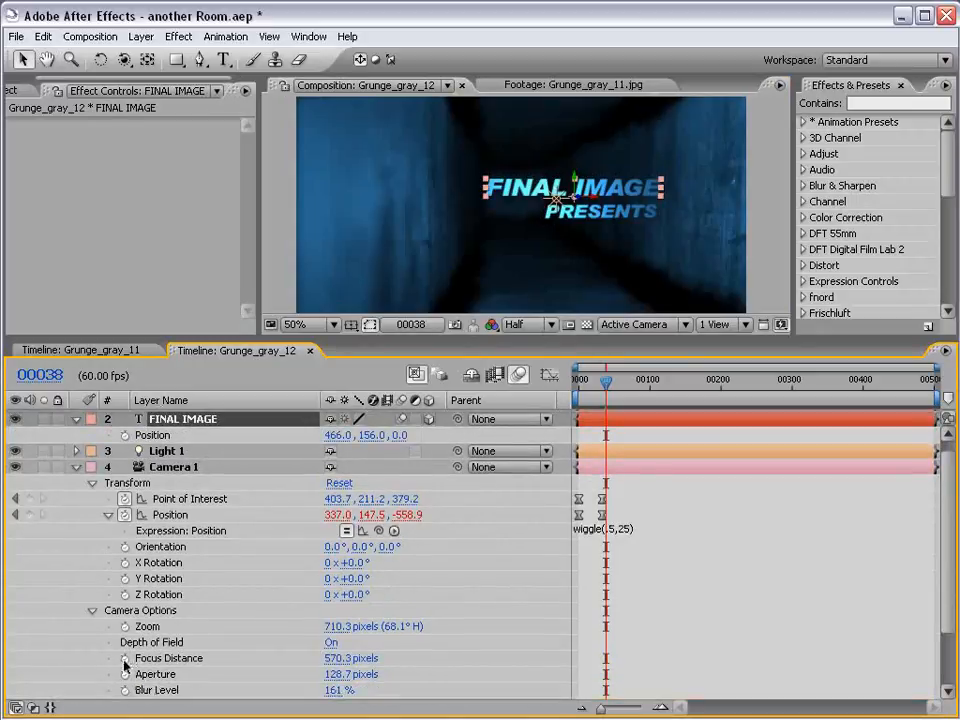
{"action": "left_click", "coordinate": [124, 659], "text": "alt"}
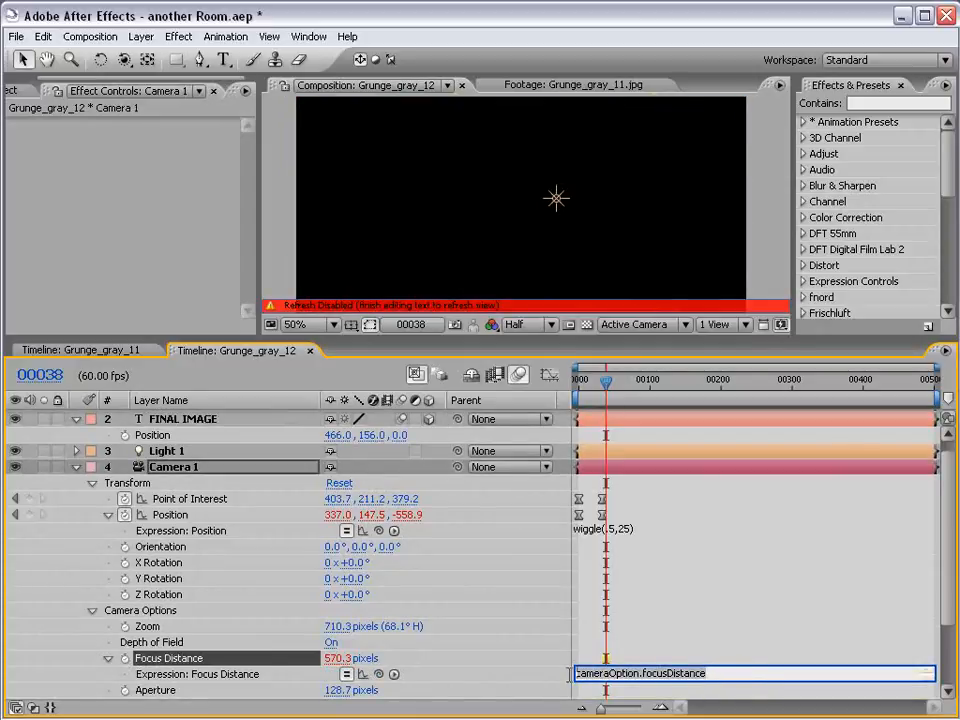
{"action": "key", "text": "BackSpace"}
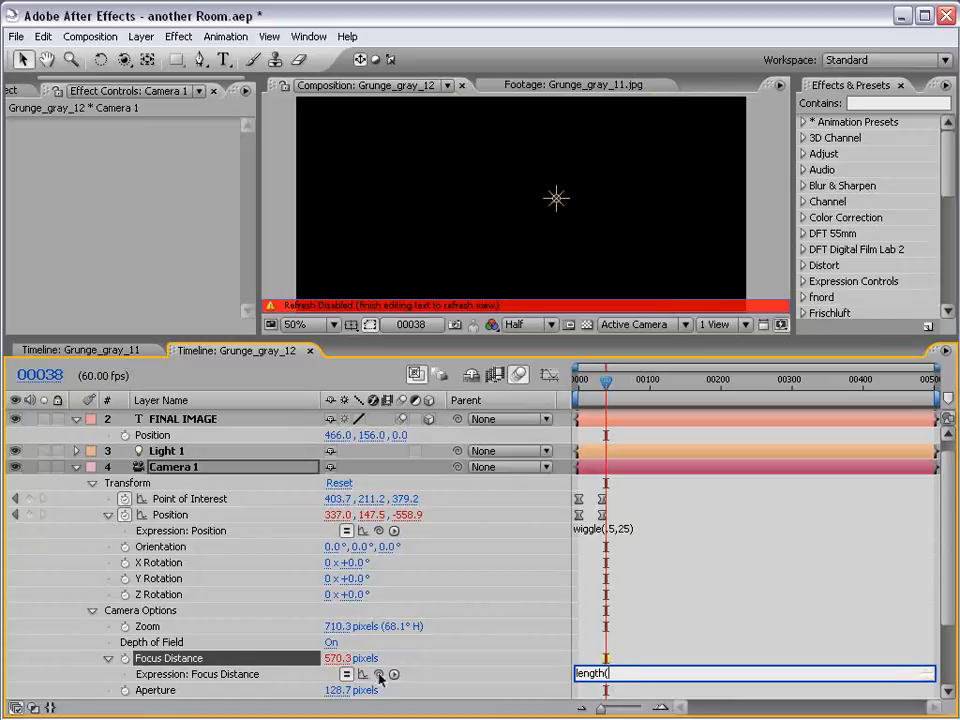
{"action": "left_click_drag", "start_coordinate": [379, 673], "coordinate": [160, 440]}
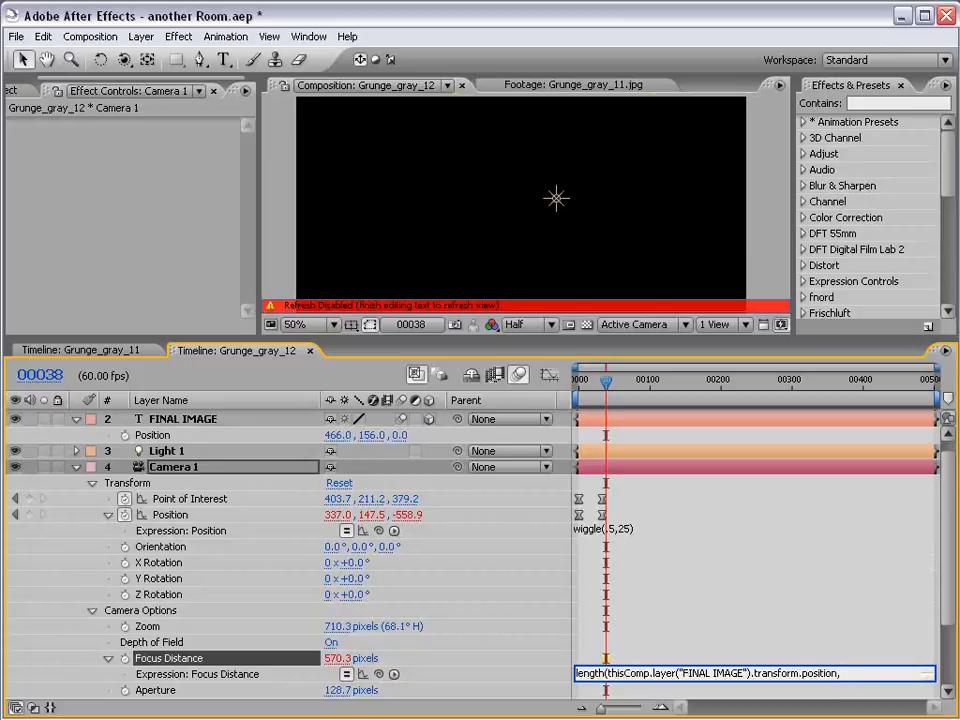
{"action": "left_click_drag", "start_coordinate": [378, 674], "coordinate": [169, 524]}
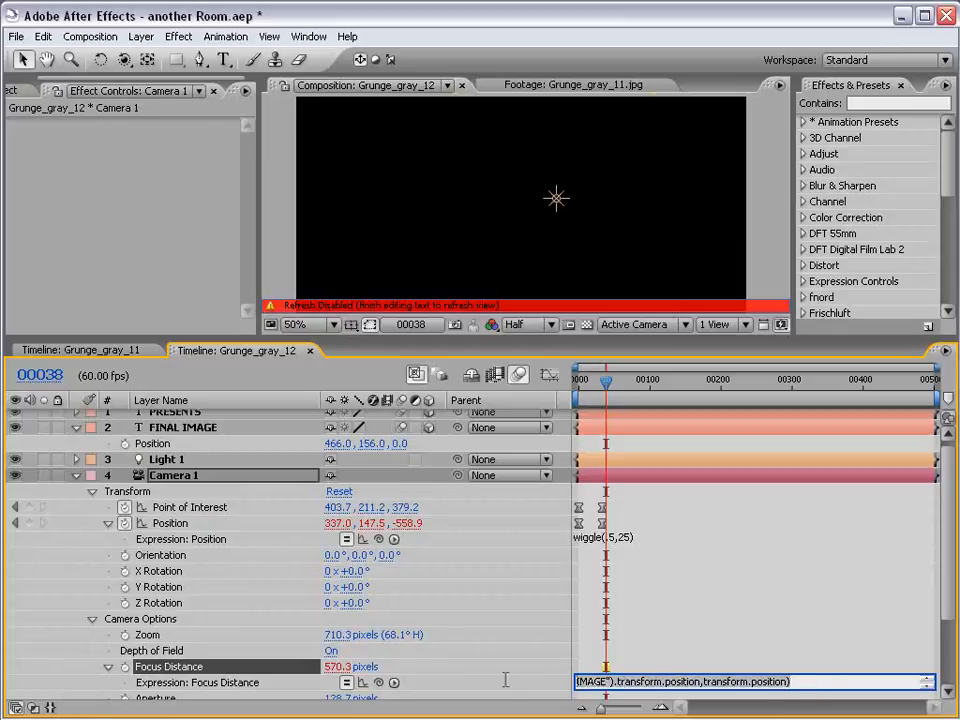
{"action": "key", "text": "KP_Enter"}
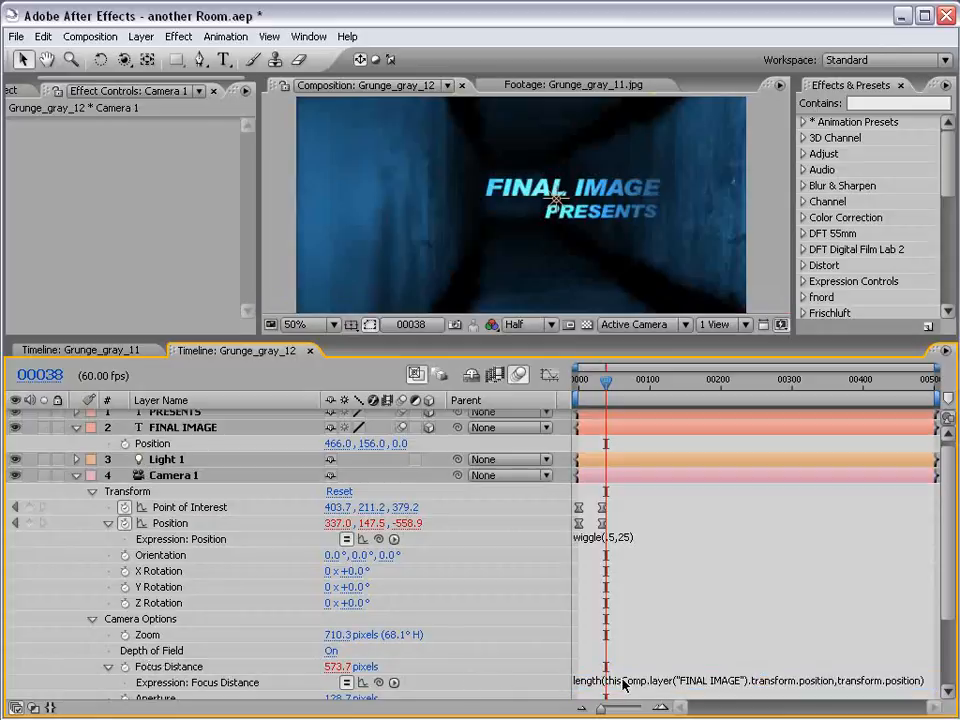
{"action": "left_click", "coordinate": [580, 683]}
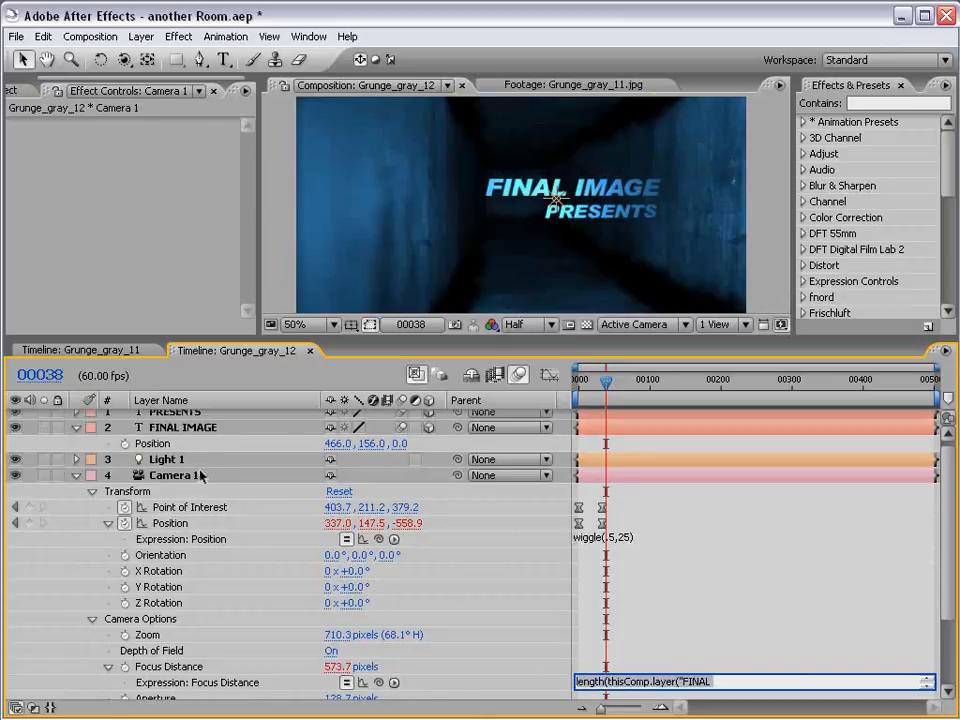
{"action": "key", "text": "KP_Enter"}
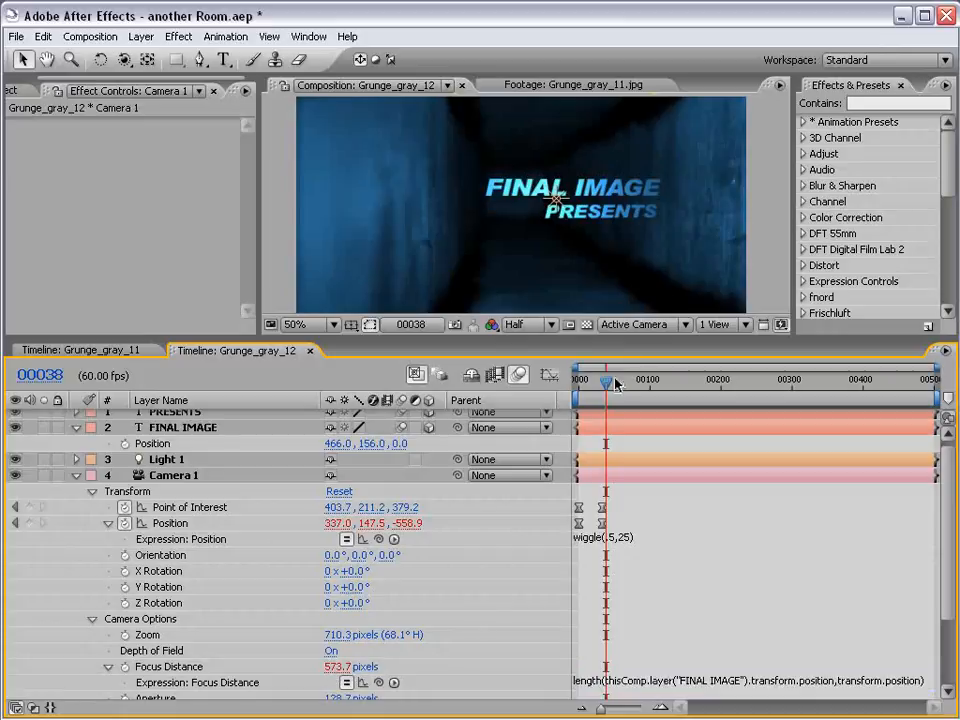
Check the title's focus at frames 18 and 0, and set the composition's preview resolution to Full
{"action": "left_click_drag", "start_coordinate": [605, 381], "coordinate": [592, 392]}
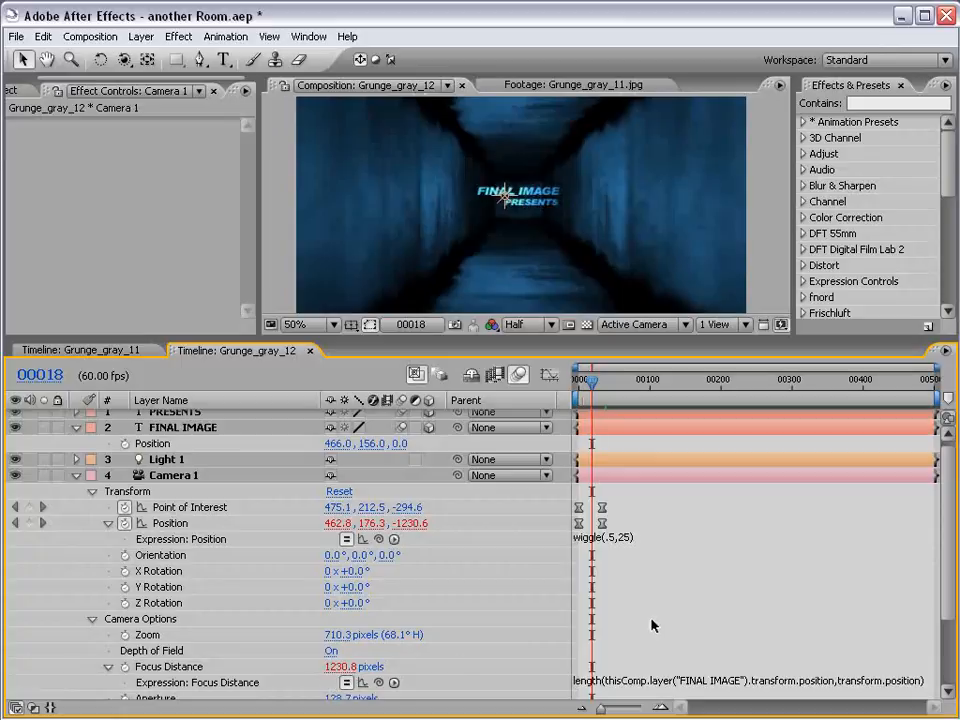
{"action": "left_click_drag", "start_coordinate": [592, 383], "coordinate": [576, 379]}
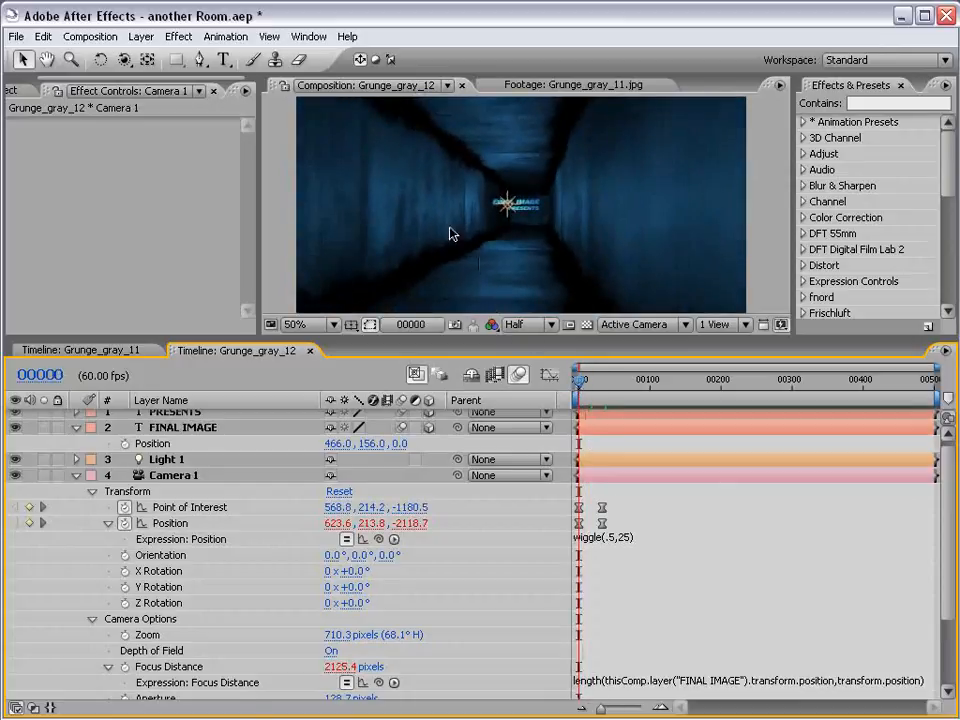
{"action": "key", "text": "grave"}
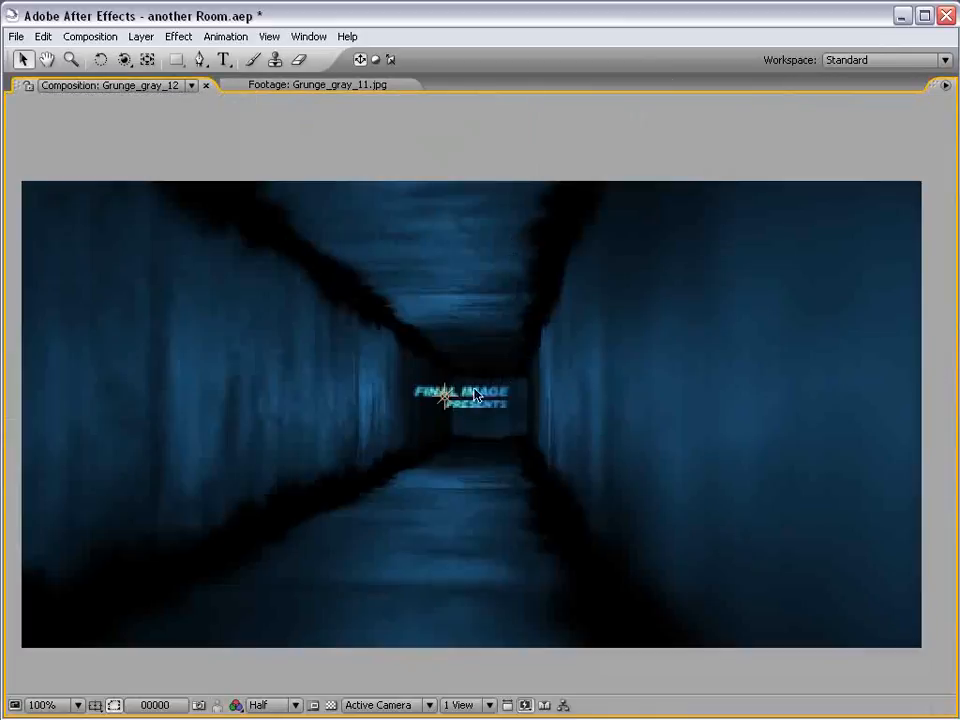
{"action": "left_click", "coordinate": [270, 705]}
{"action": "left_click", "coordinate": [262, 690]}
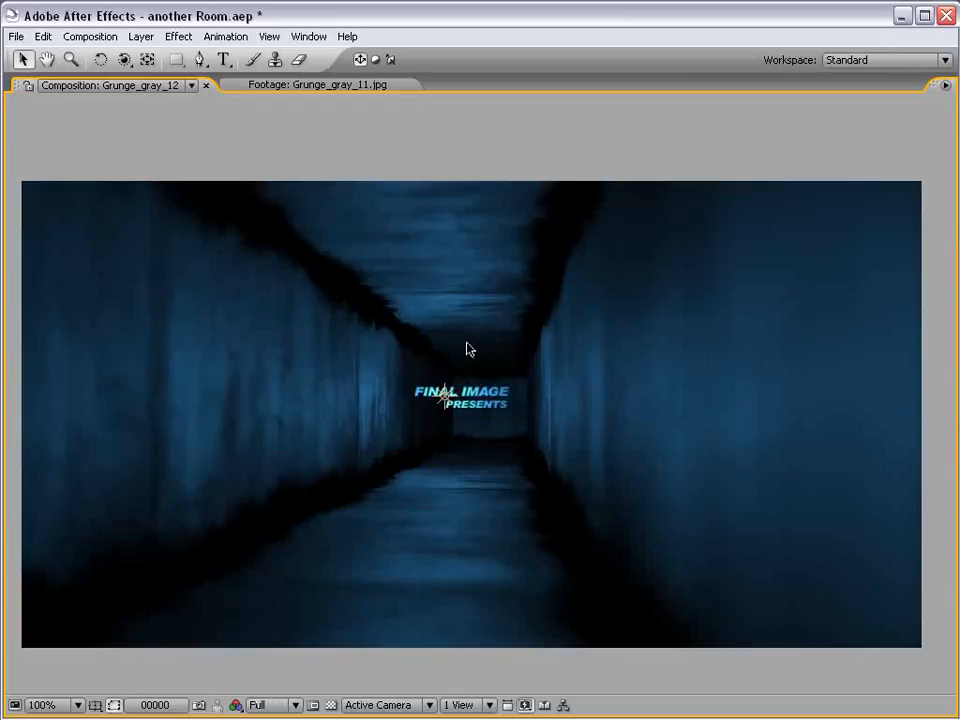
{"action": "key", "text": "grave"}
Preview the camera move toward the title in an enlarged composition view
{"action": "scroll", "coordinate": [525, 225], "scroll_direction": "down", "scroll_amount": 2}
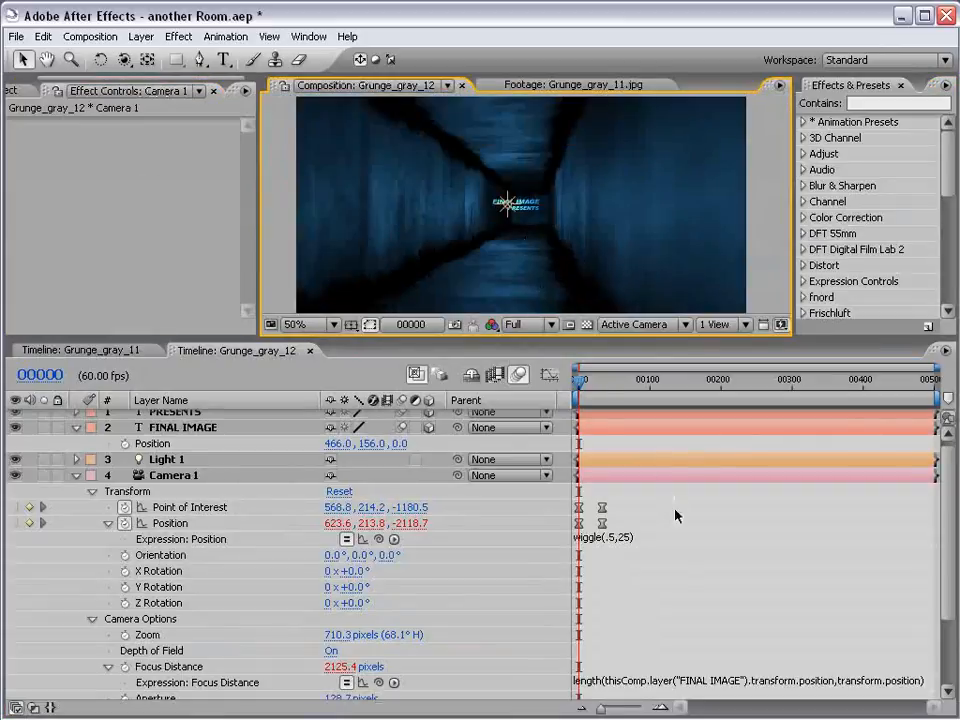
{"action": "scroll", "coordinate": [542, 304], "scroll_direction": "up", "scroll_amount": 2}
{"action": "key", "text": "grave"}
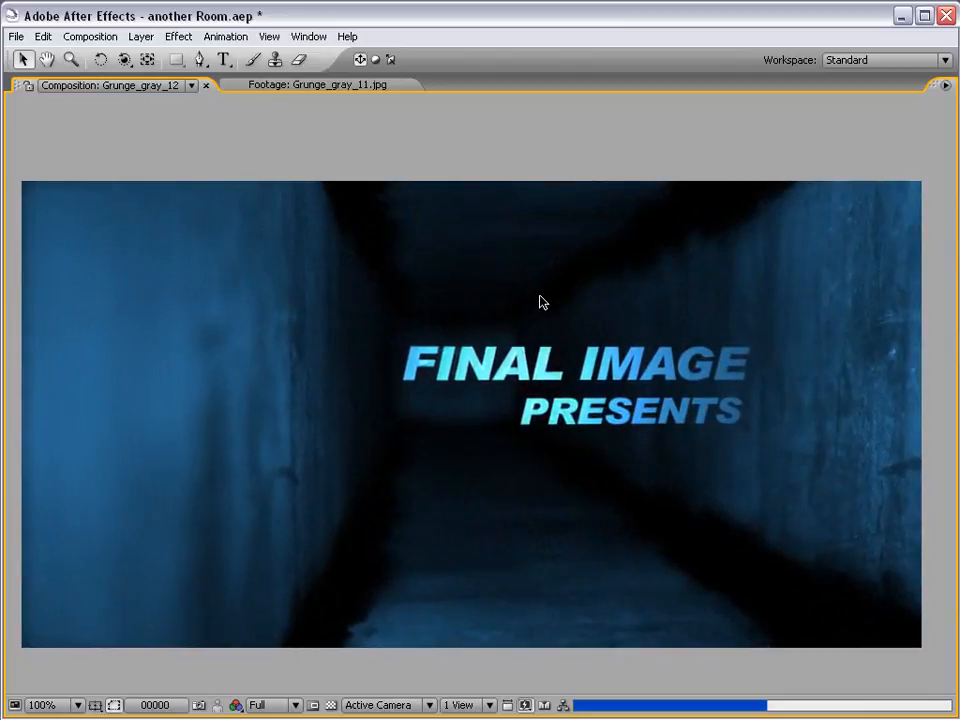
{"action": "key", "text": "space"}
{"action": "key", "text": "grave"}
Change the wiggle expression on Camera 1's Position to wiggle(.75,35)
{"action": "scroll", "coordinate": [477, 232], "scroll_direction": "down", "scroll_amount": 1}
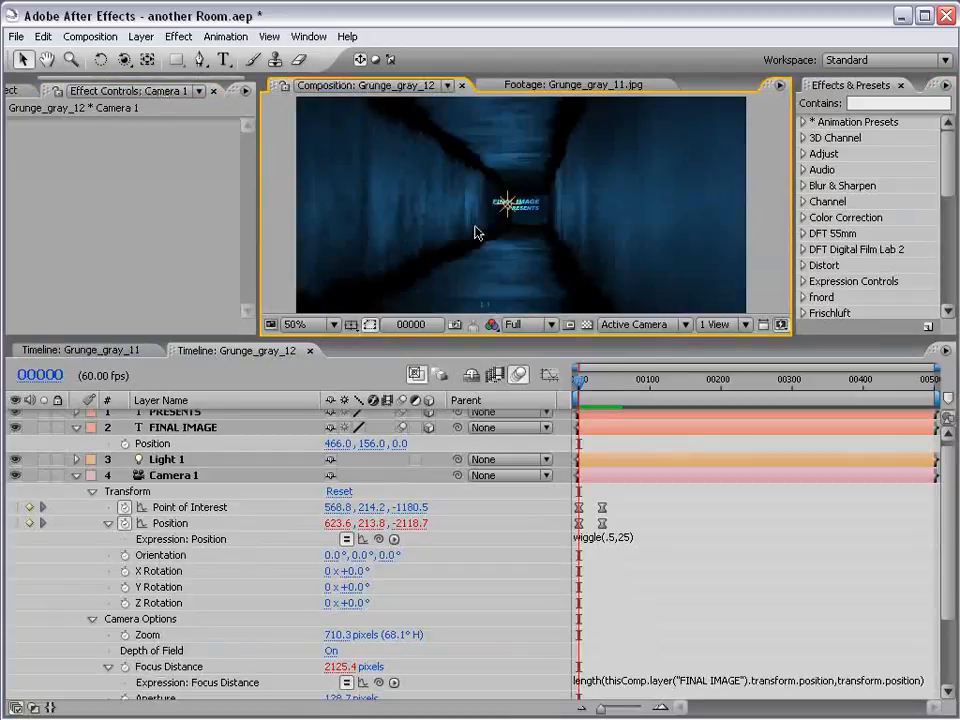
{"action": "left_click", "coordinate": [627, 540]}
{"action": "key", "text": "BackSpace"}
{"action": "type", "text": "3"}
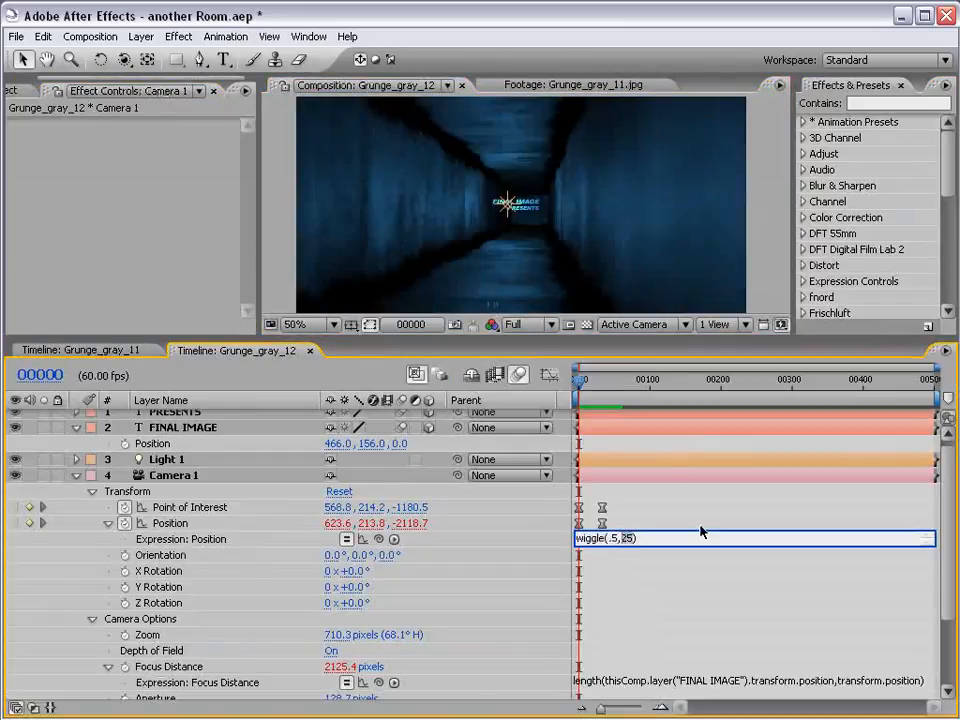
{"action": "type", "text": "3"}
{"action": "key", "text": "BackSpace"}
{"action": "type", "text": "75"}
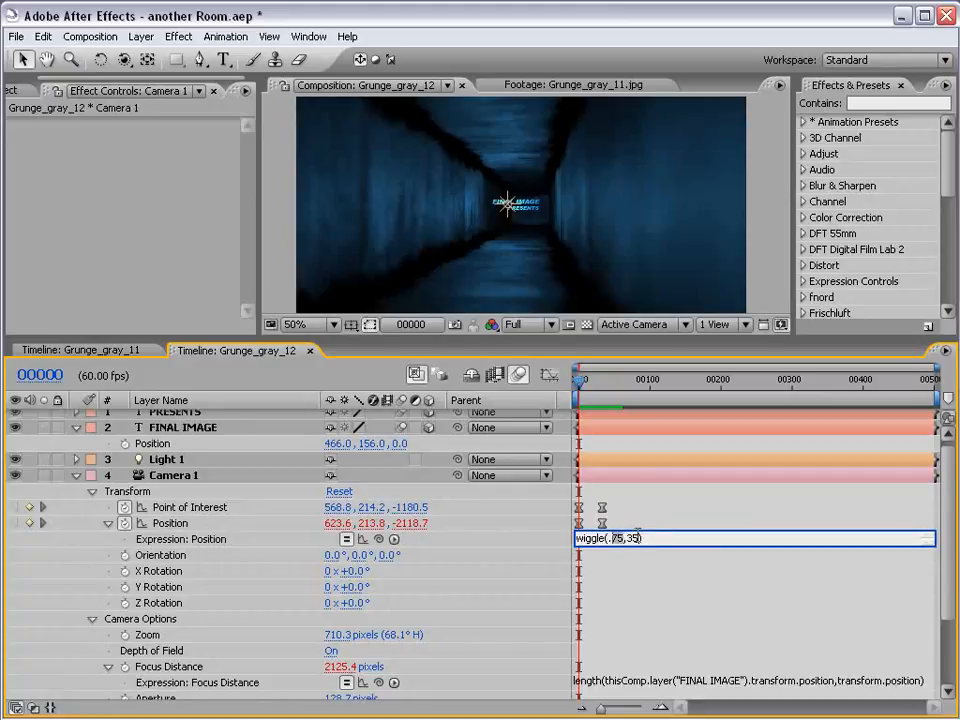
{"action": "left_click", "coordinate": [639, 524]}
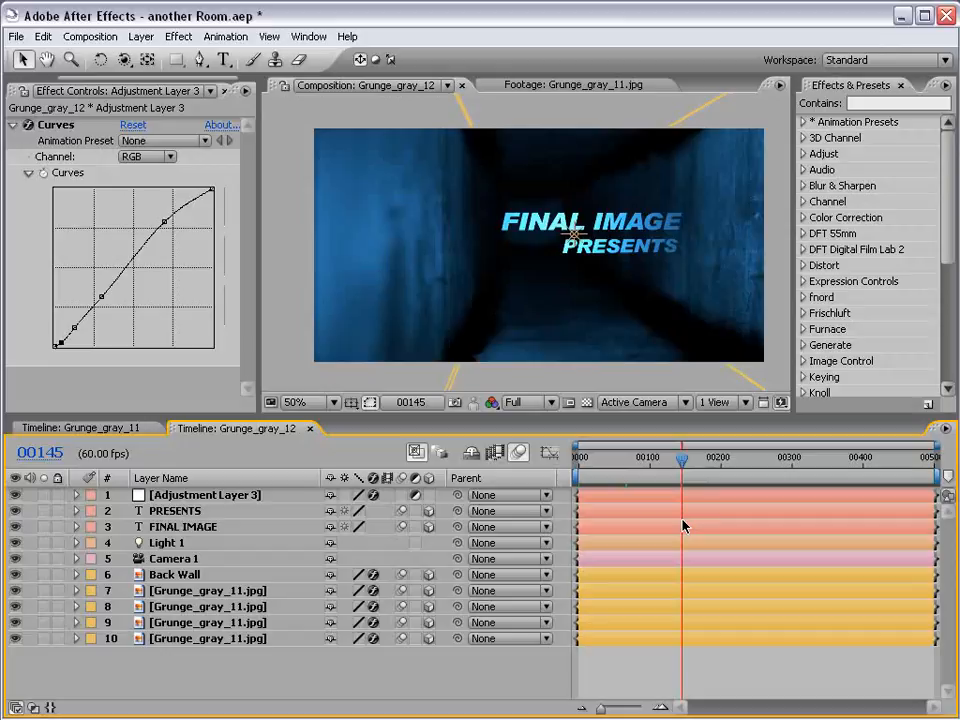
Deselect the layers, open the Grunge_gray_11 composition in an enlarged view and activate the camera tool
{"action": "left_click", "coordinate": [657, 667]}
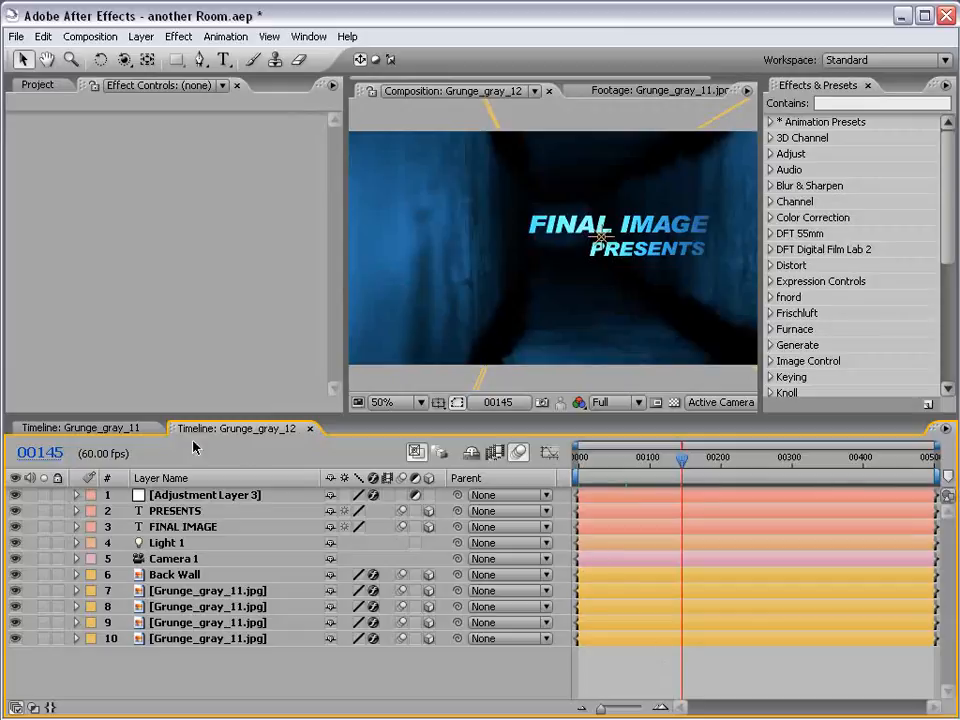
{"action": "left_click", "coordinate": [122, 429]}
{"action": "key", "text": "grave"}
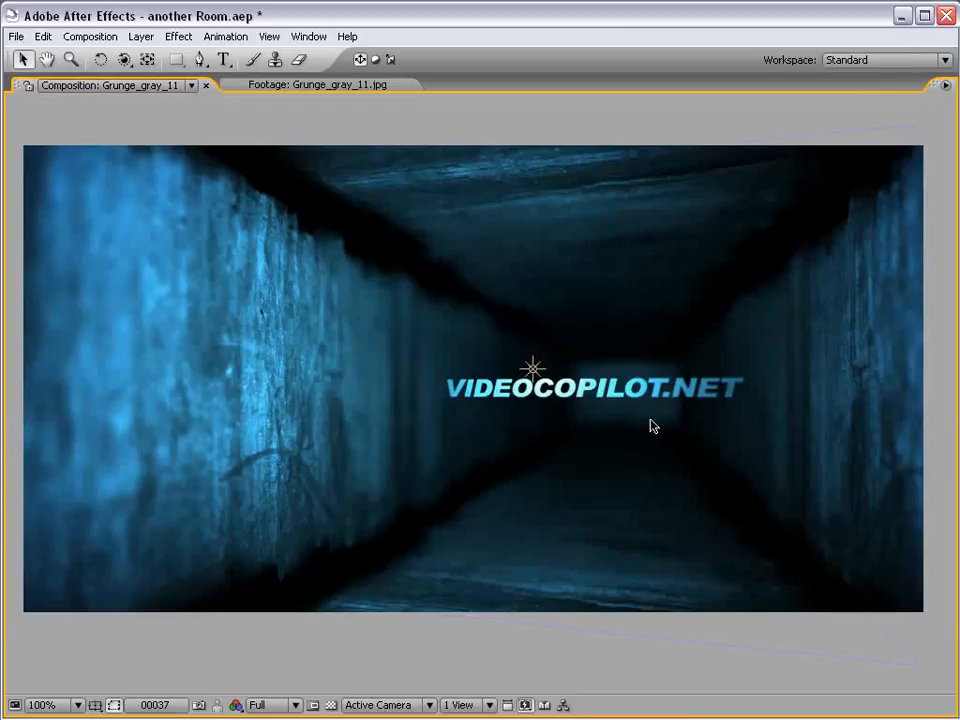
{"action": "key", "text": "c"}
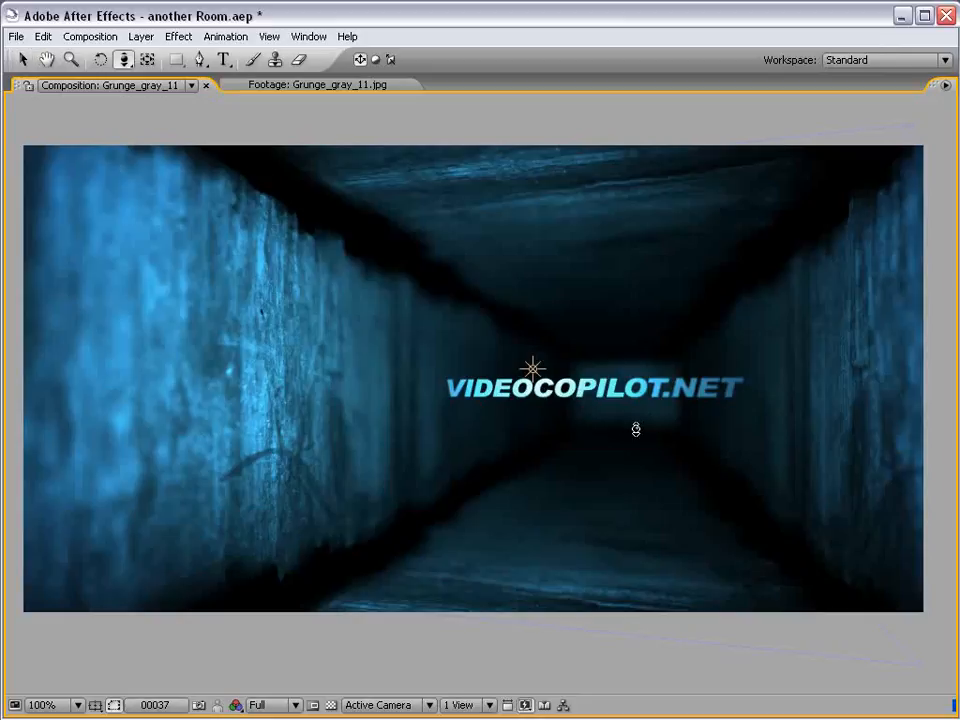